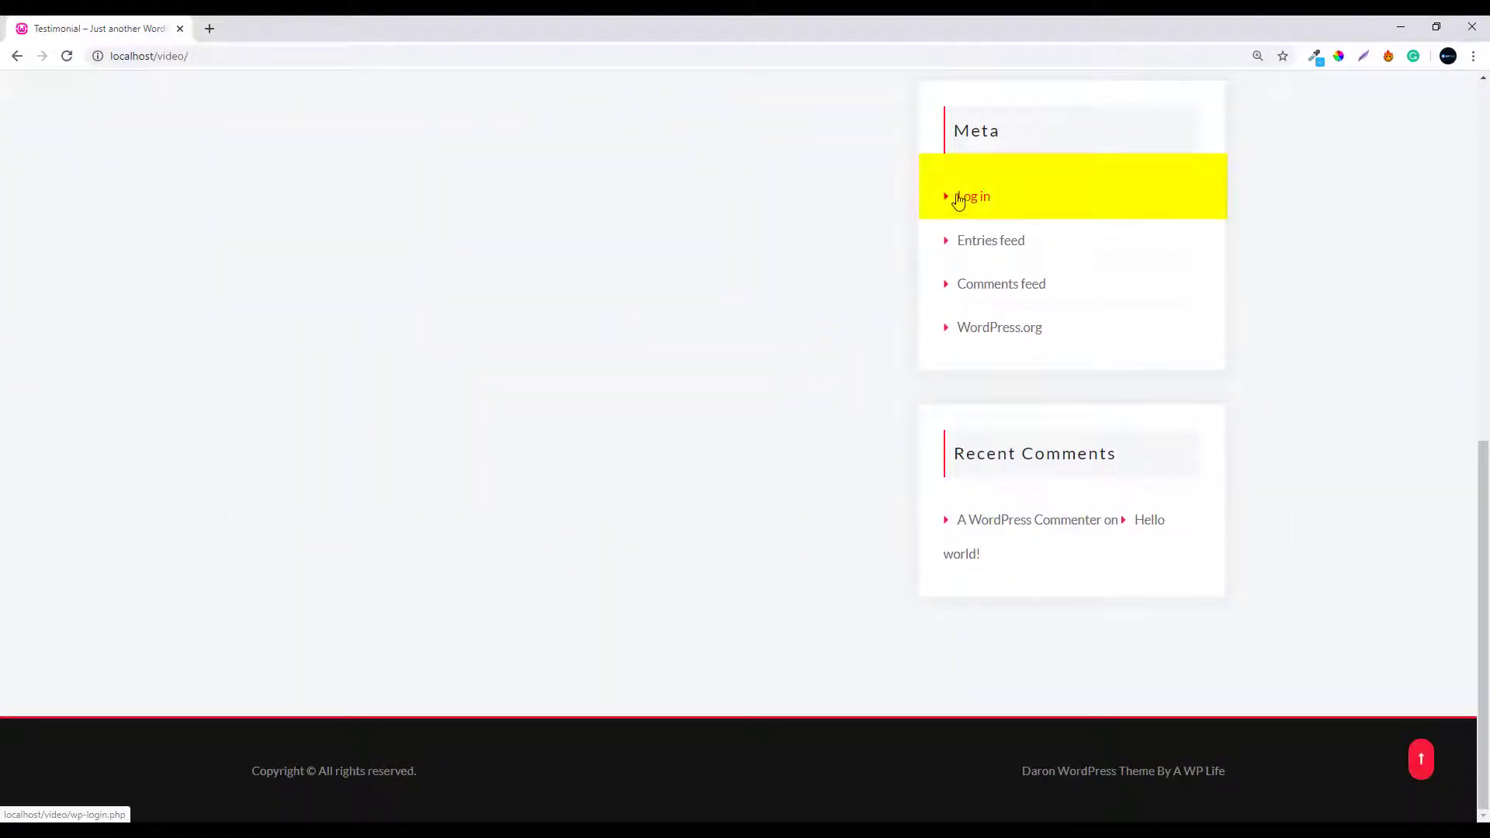
Log in to the WordPress admin with the site's admin username and password
{"action": "left_click", "coordinate": [960, 198]}
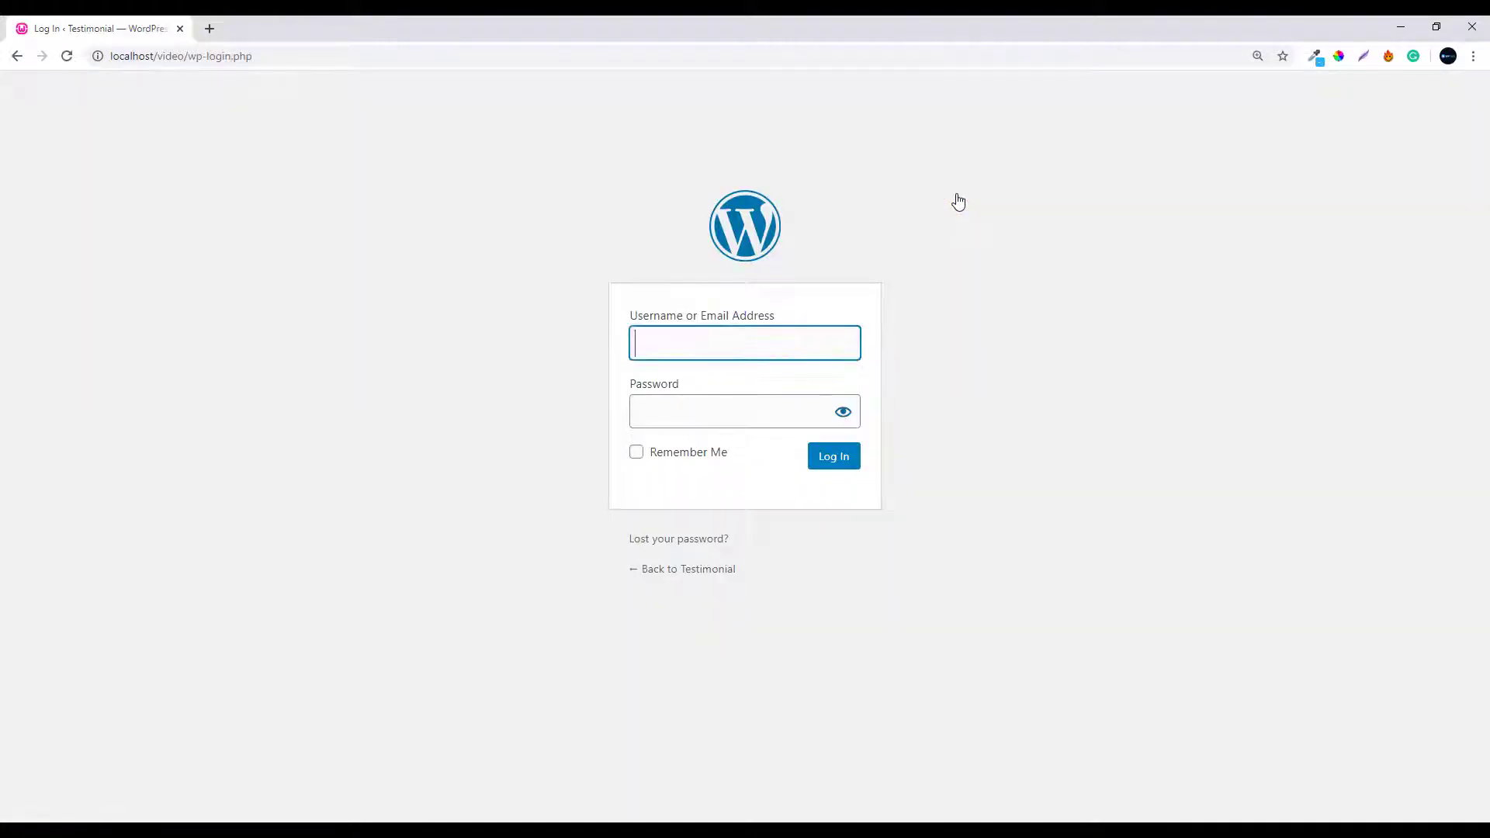
{"action": "left_click", "coordinate": [634, 350]}
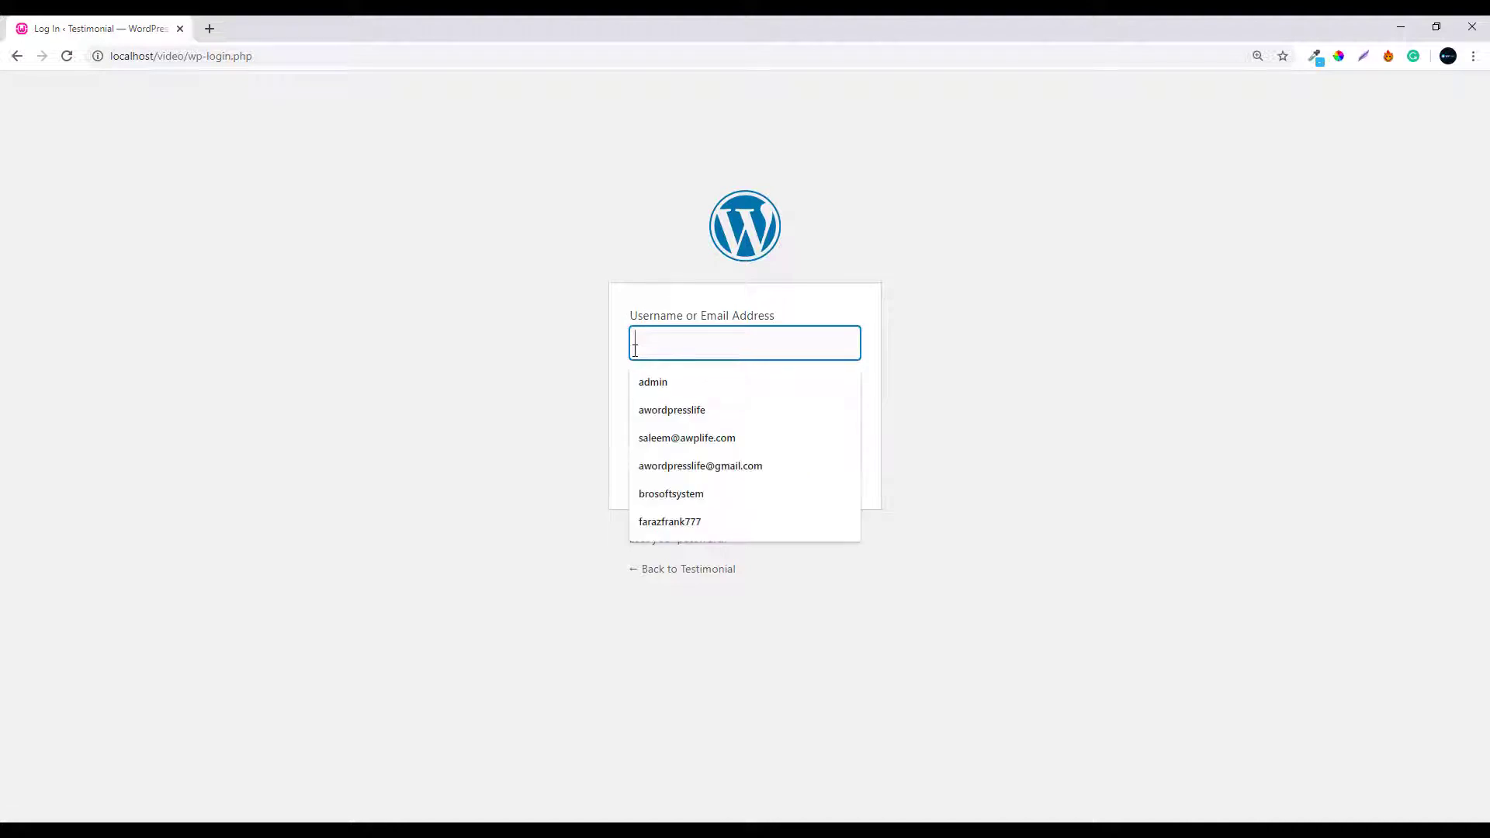
{"action": "type", "text": "admin"}
{"action": "key", "text": "Tab"}
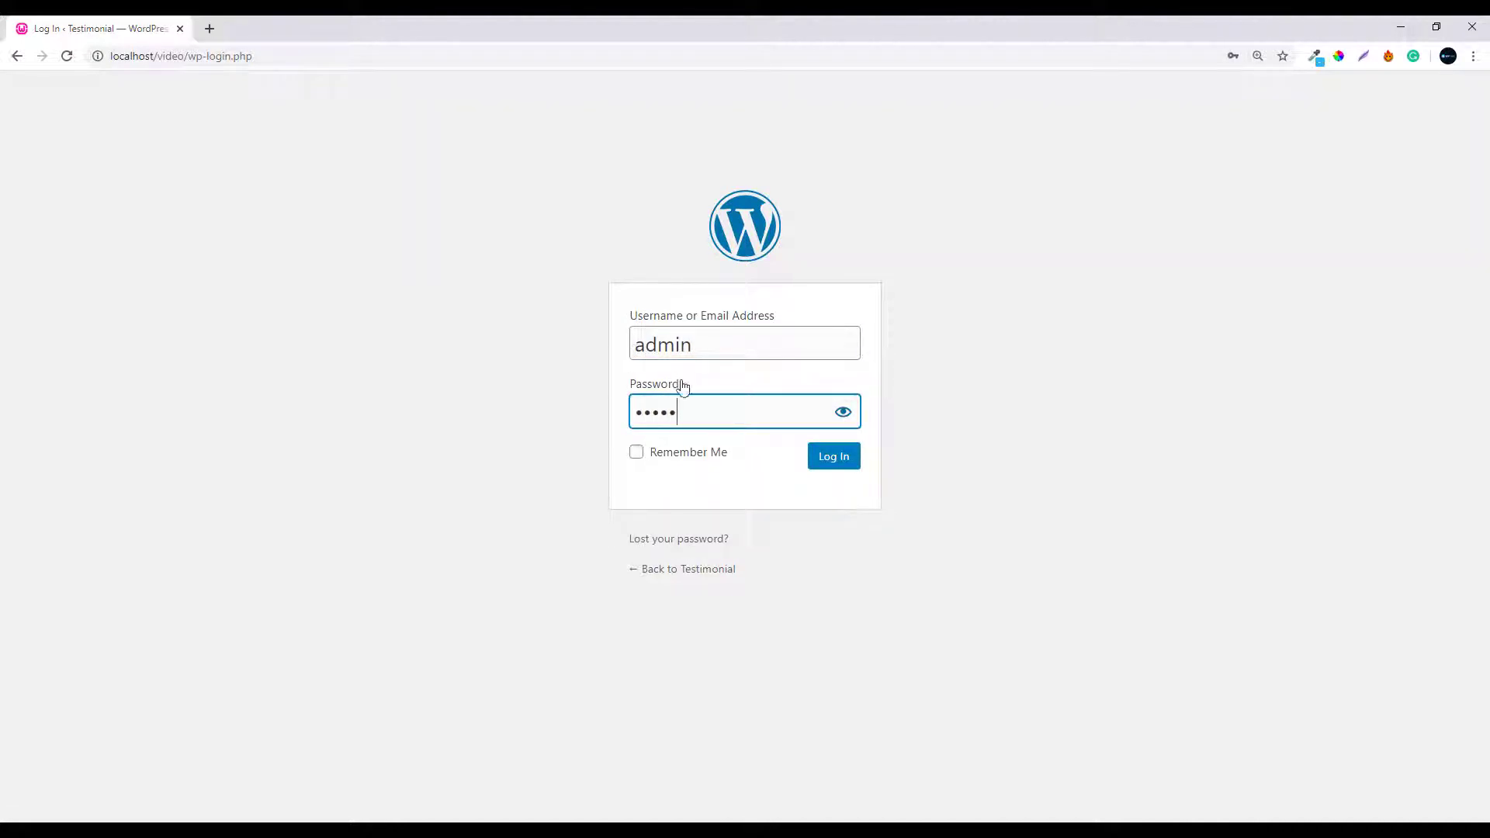
{"action": "left_click", "coordinate": [821, 459]}
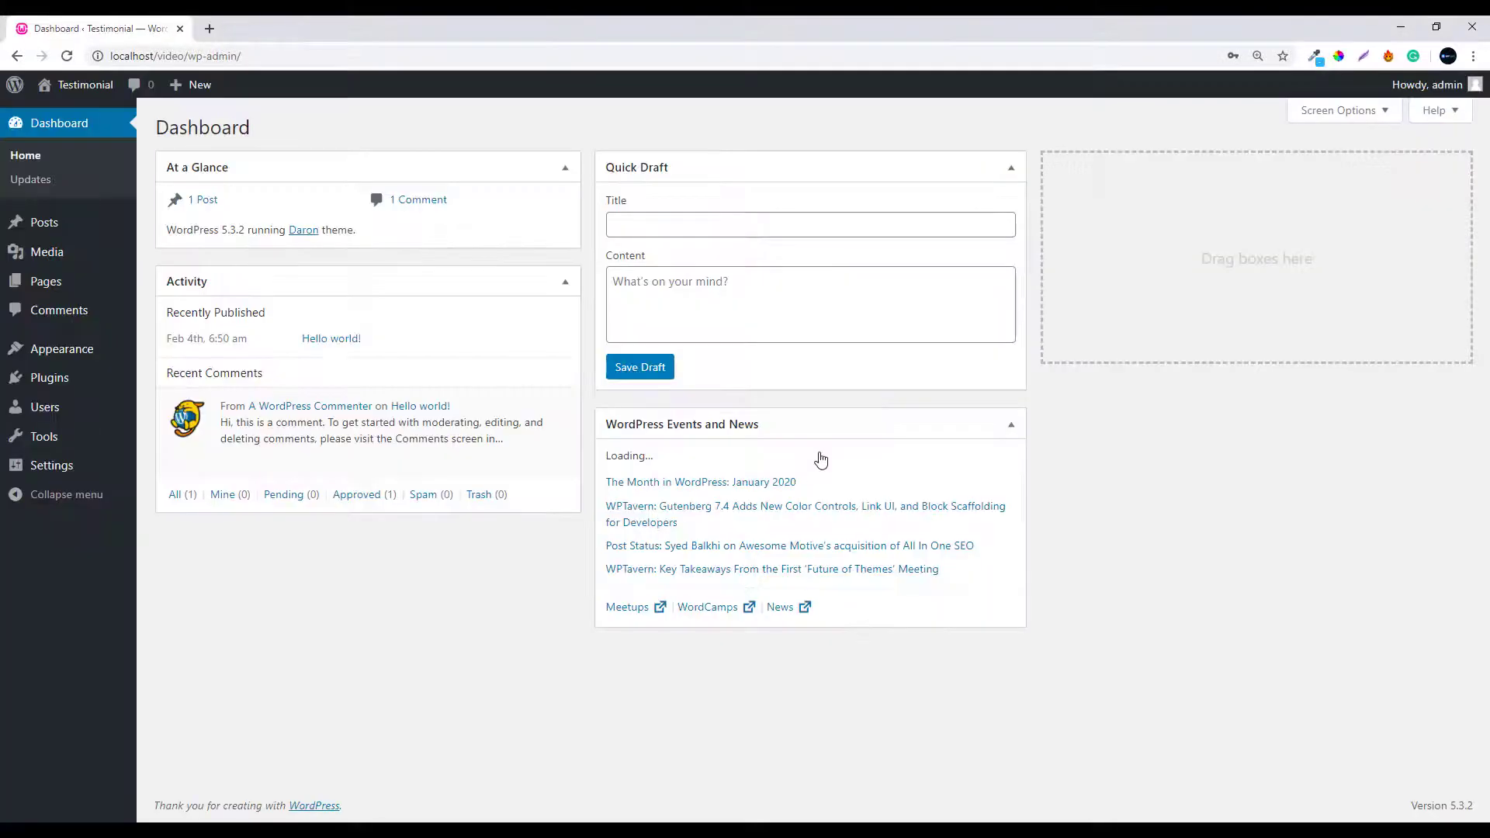
On Plugins > Add New, search the directory for 'team builder member showcase'
{"action": "mouse_move", "coordinate": [72, 387]}
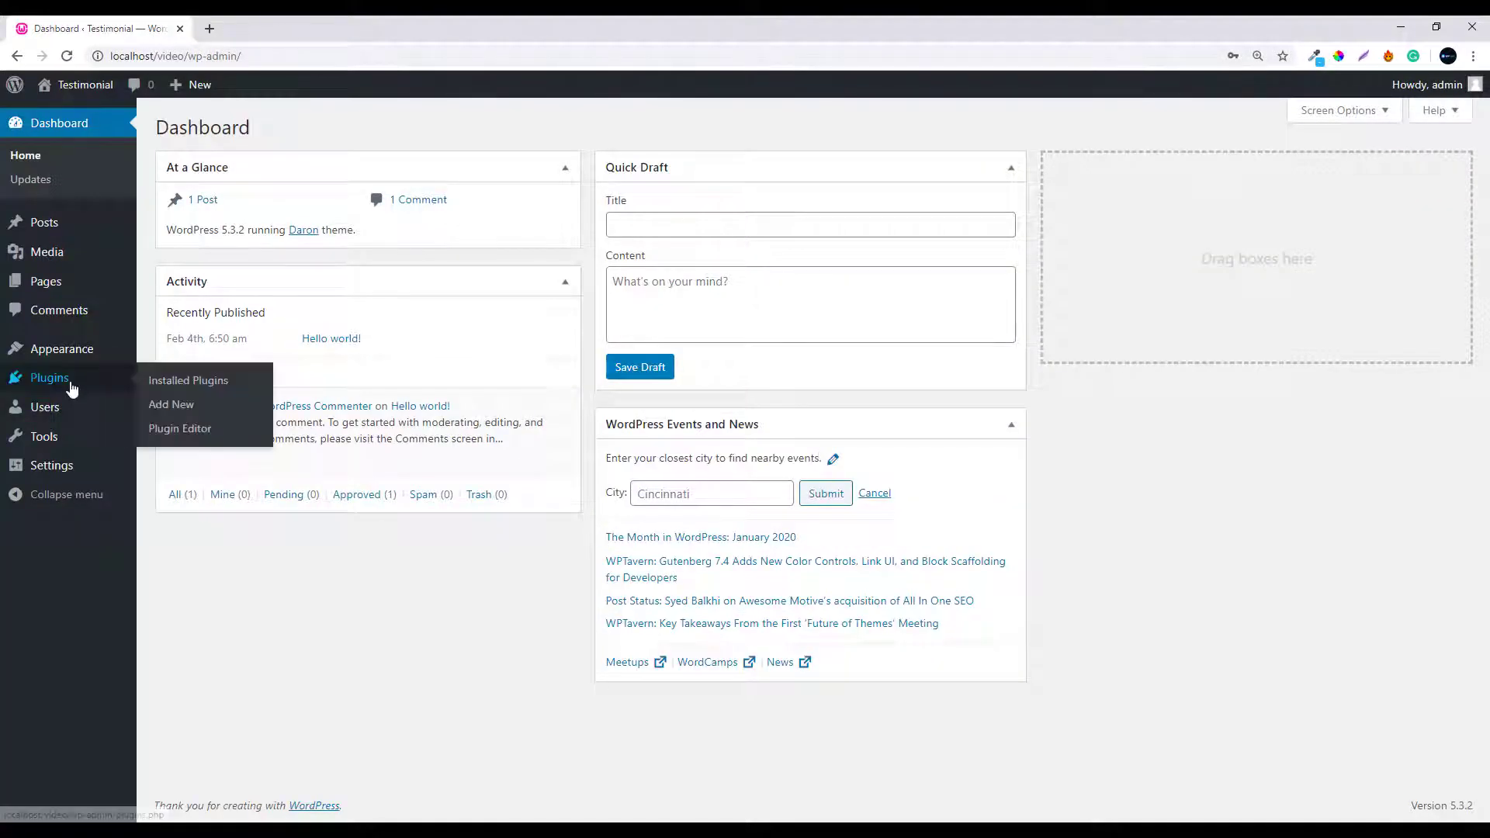
{"action": "left_click", "coordinate": [169, 411]}
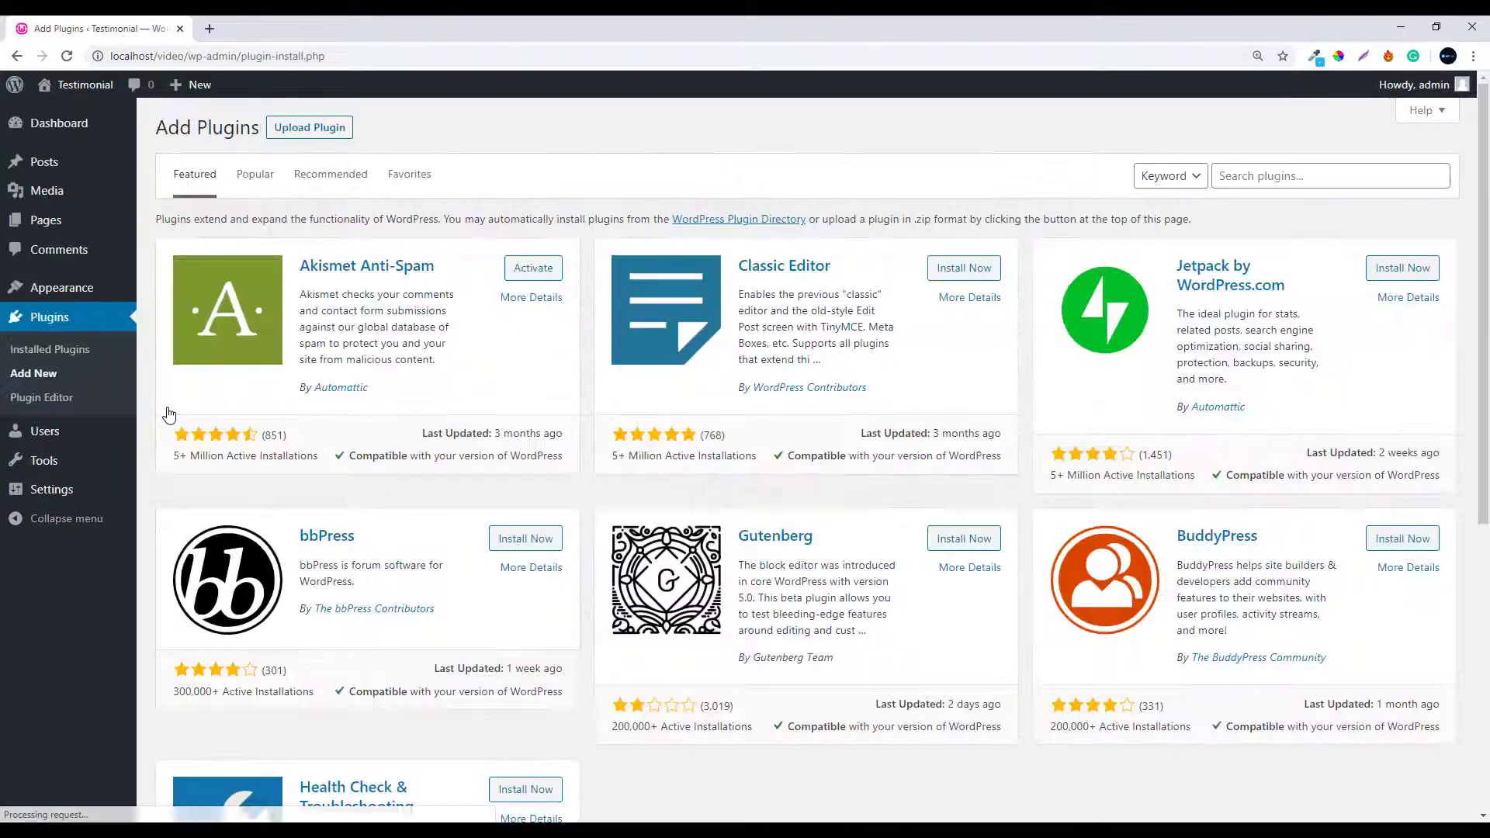
{"action": "left_click", "coordinate": [1234, 177]}
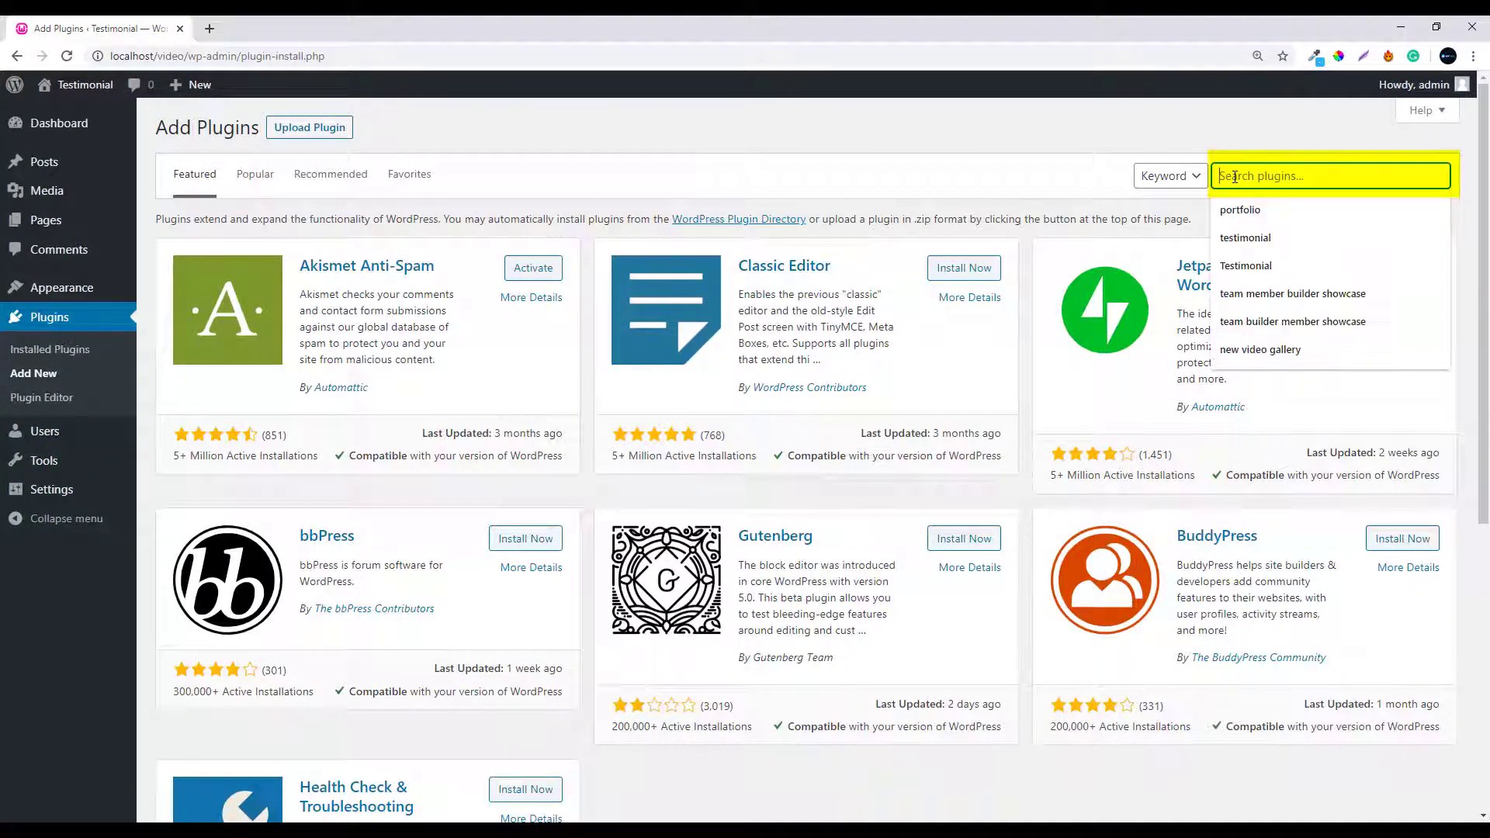
{"action": "type", "text": "t"}
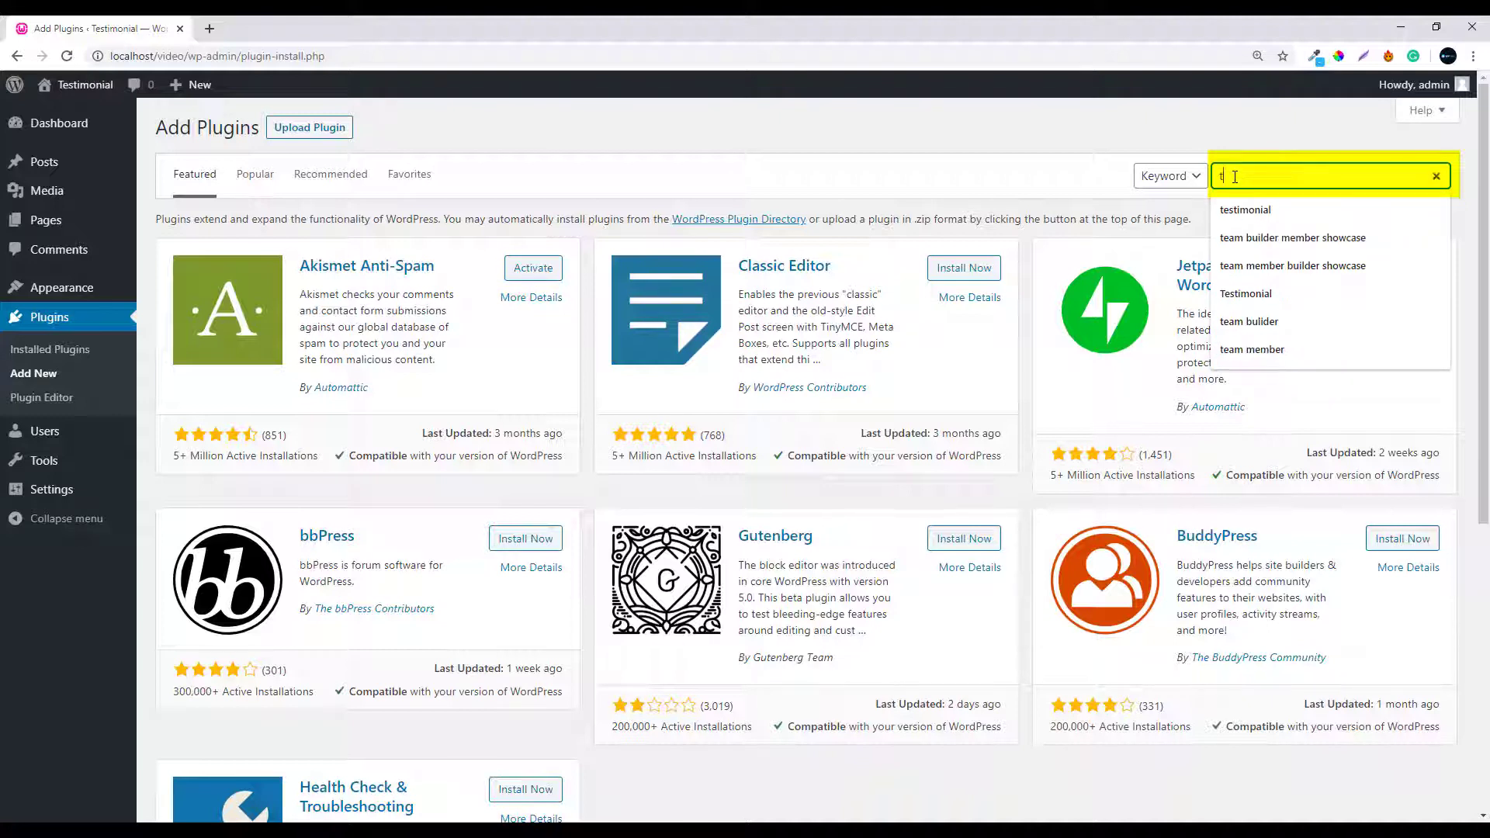
{"action": "type", "text": "eam"}
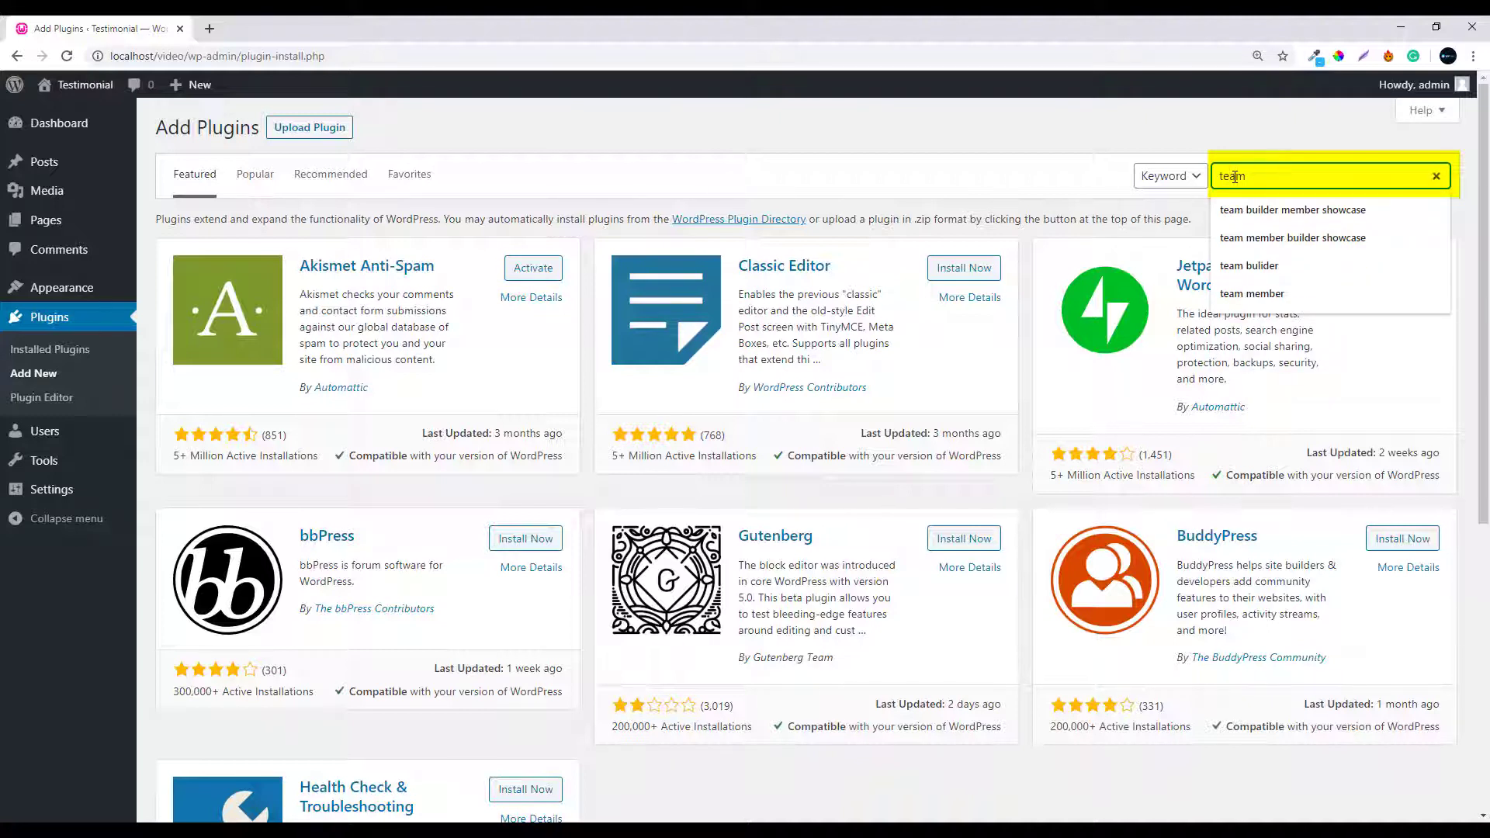
{"action": "type", "text": " builder membe"}
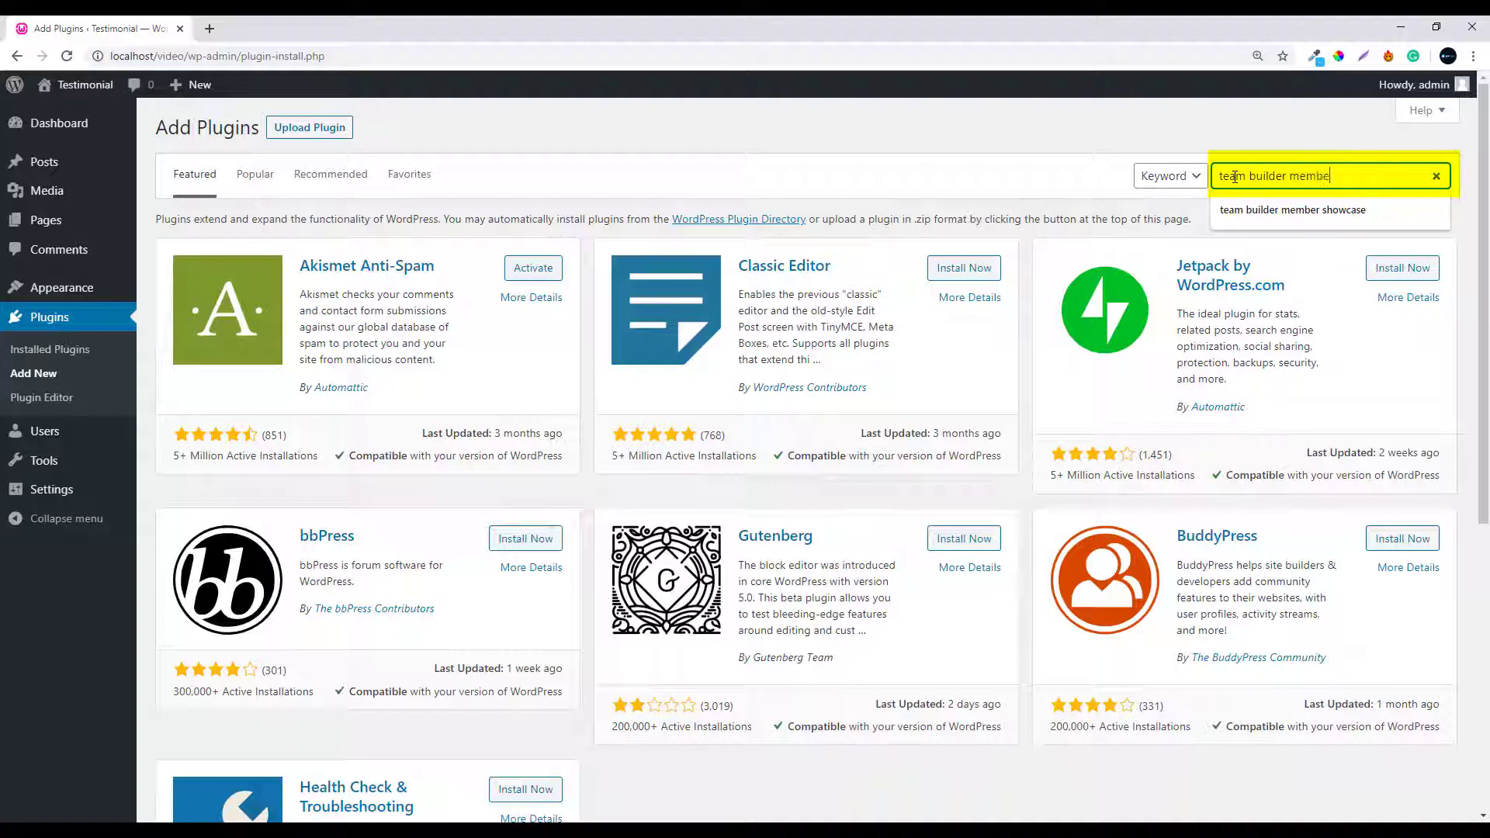
{"action": "type", "text": "r showcase"}
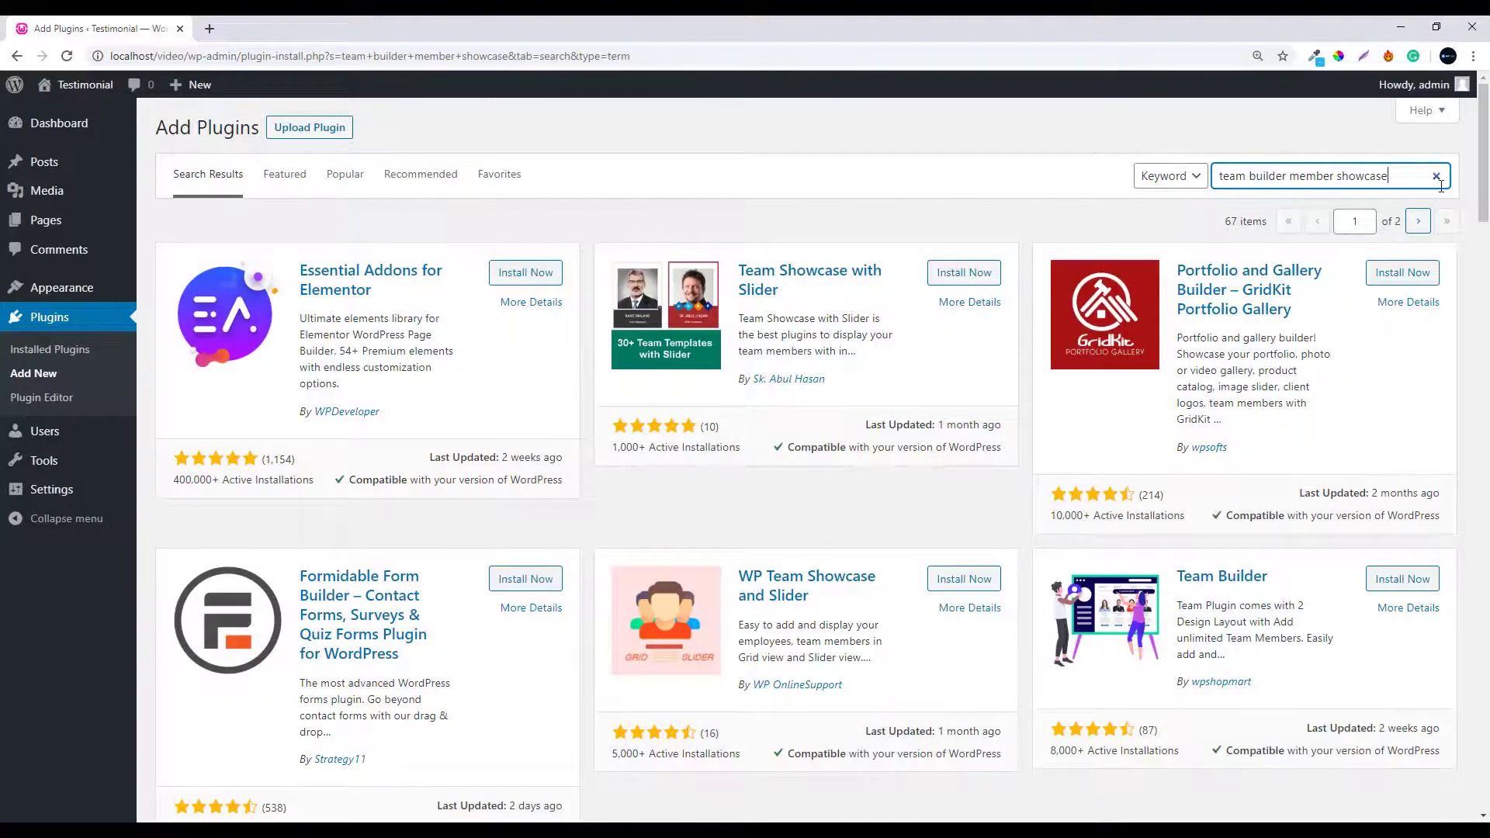
Install the Team Builder Member Showcase plugin from the search results, then activate it
{"action": "left_click_drag", "start_coordinate": [1483, 200], "coordinate": [1483, 745]}
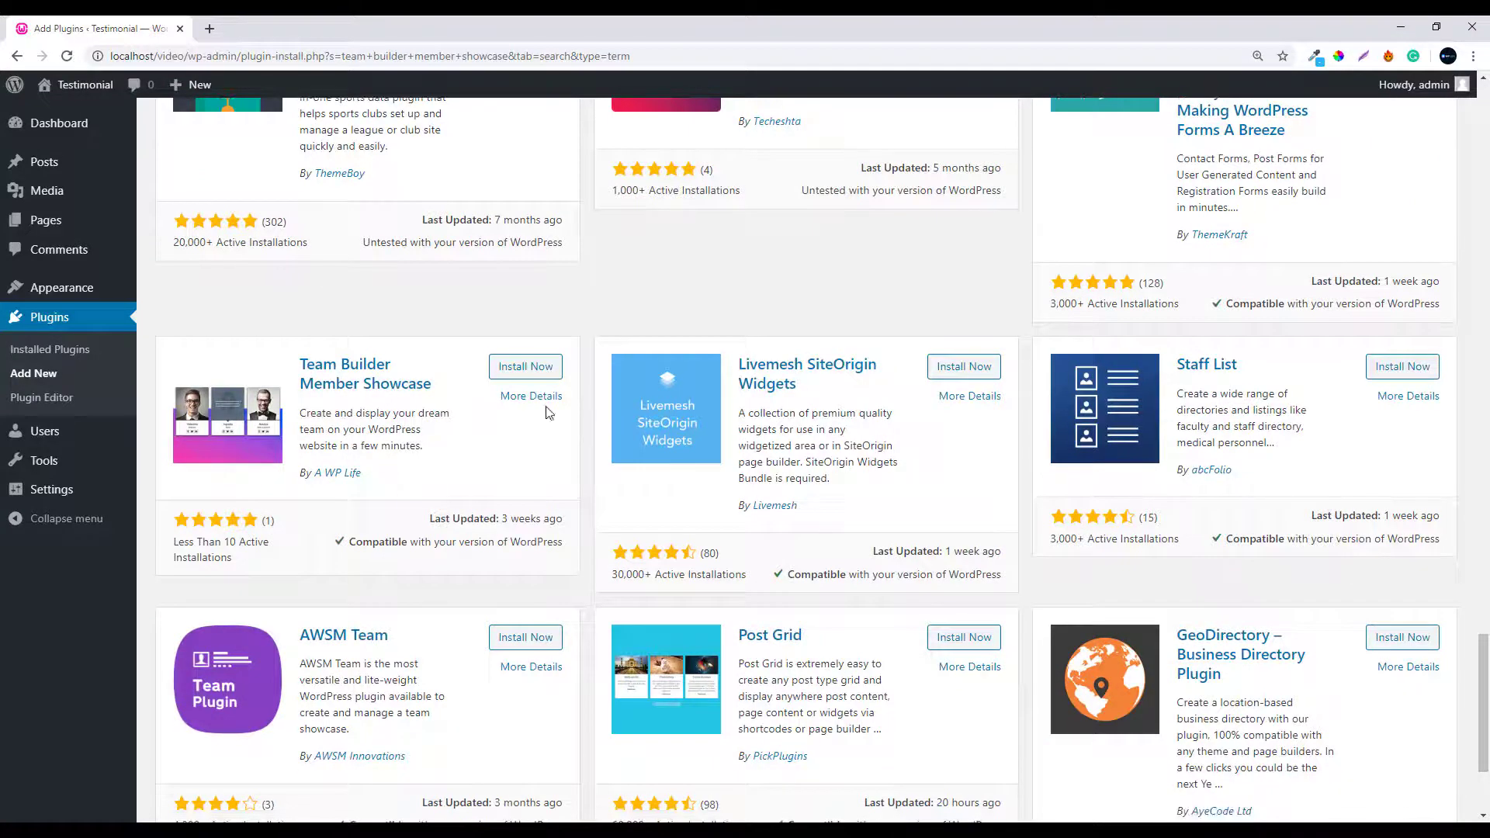
{"action": "left_click", "coordinate": [500, 372]}
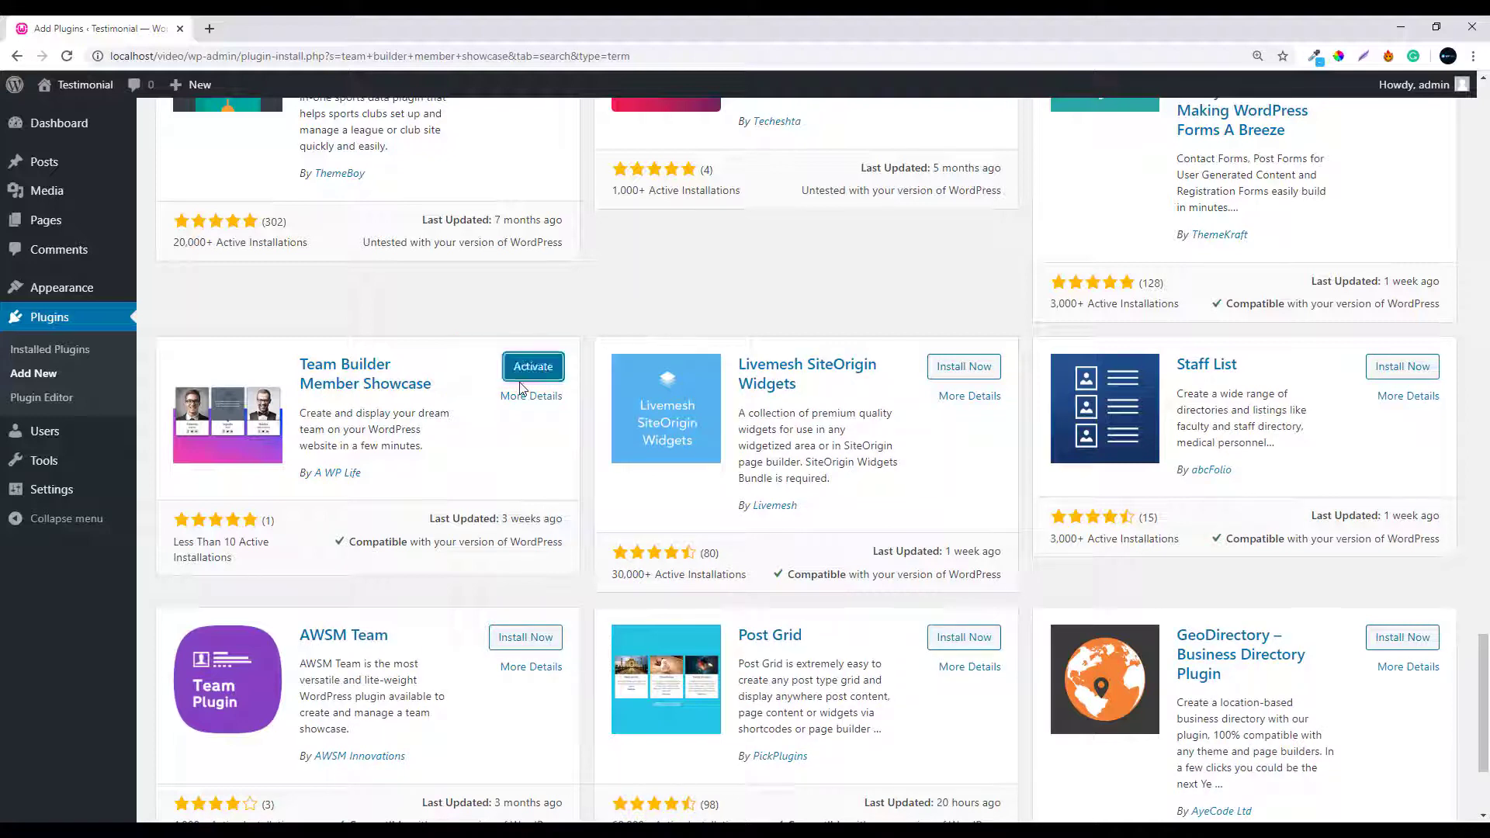
{"action": "left_click", "coordinate": [521, 378]}
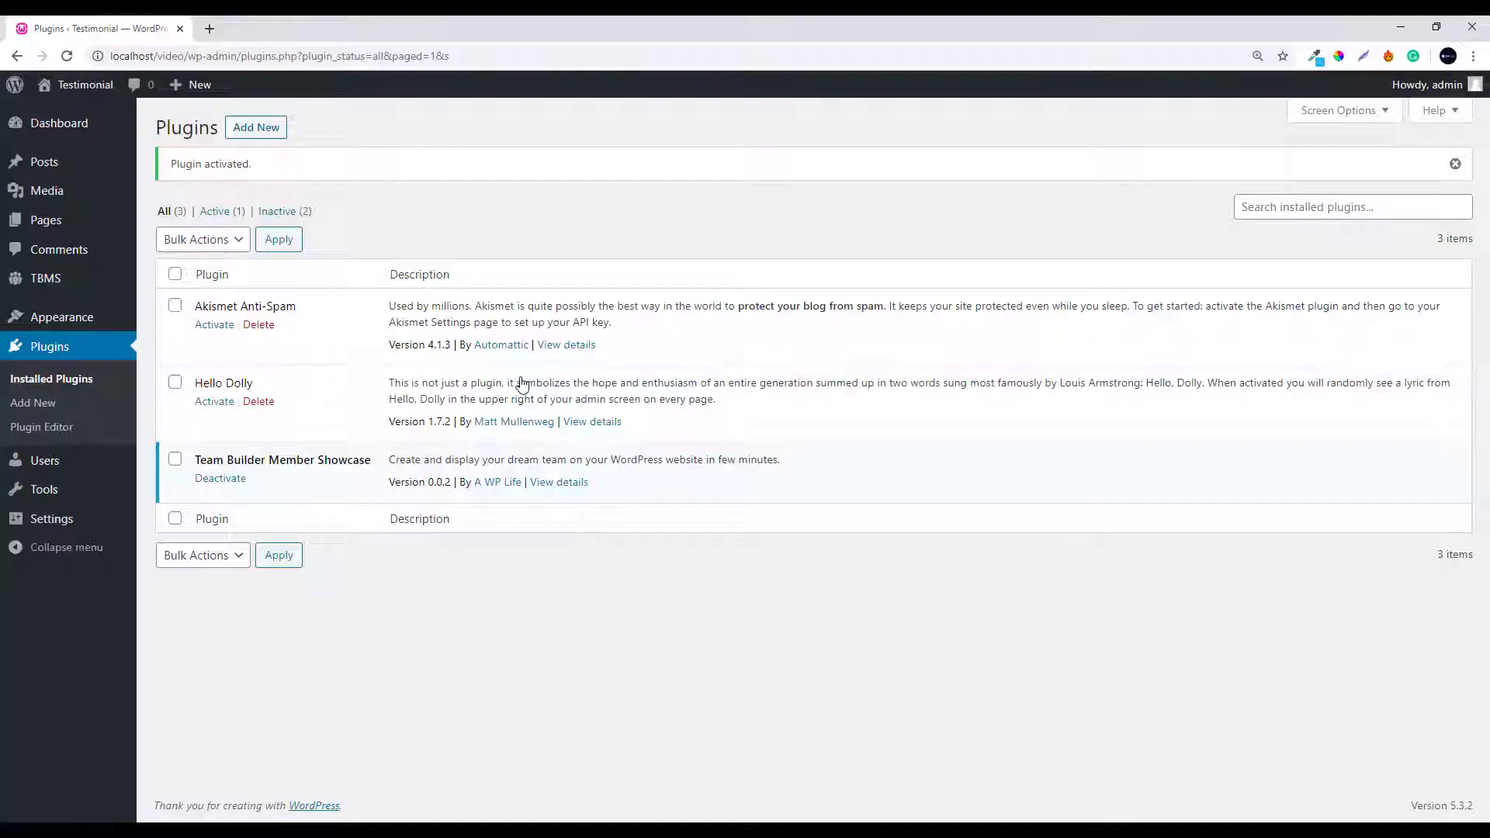
Open TBMS > Add Team to start a new team
{"action": "mouse_move", "coordinate": [110, 296]}
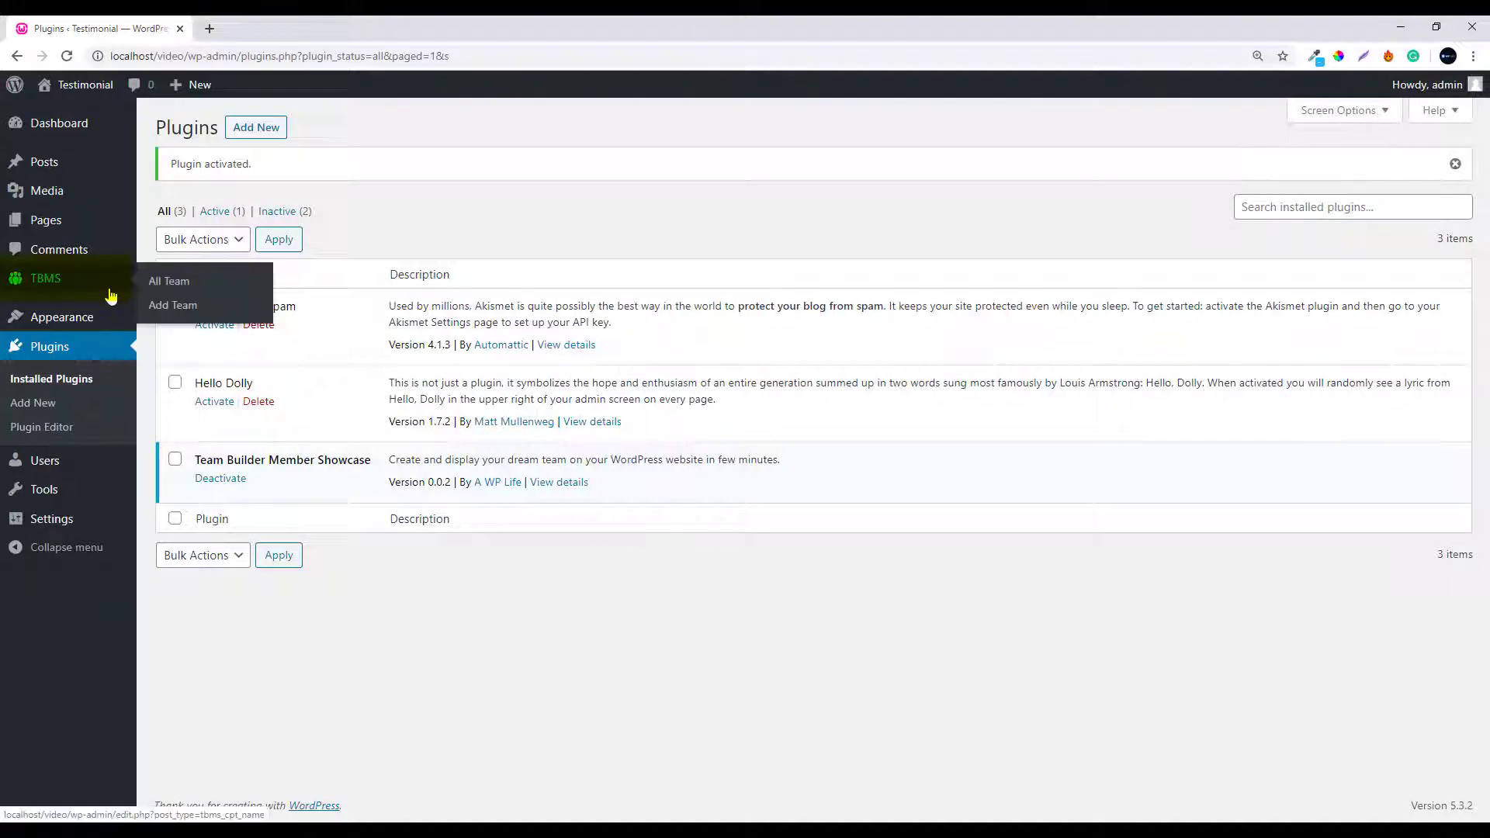
{"action": "left_click", "coordinate": [172, 306]}
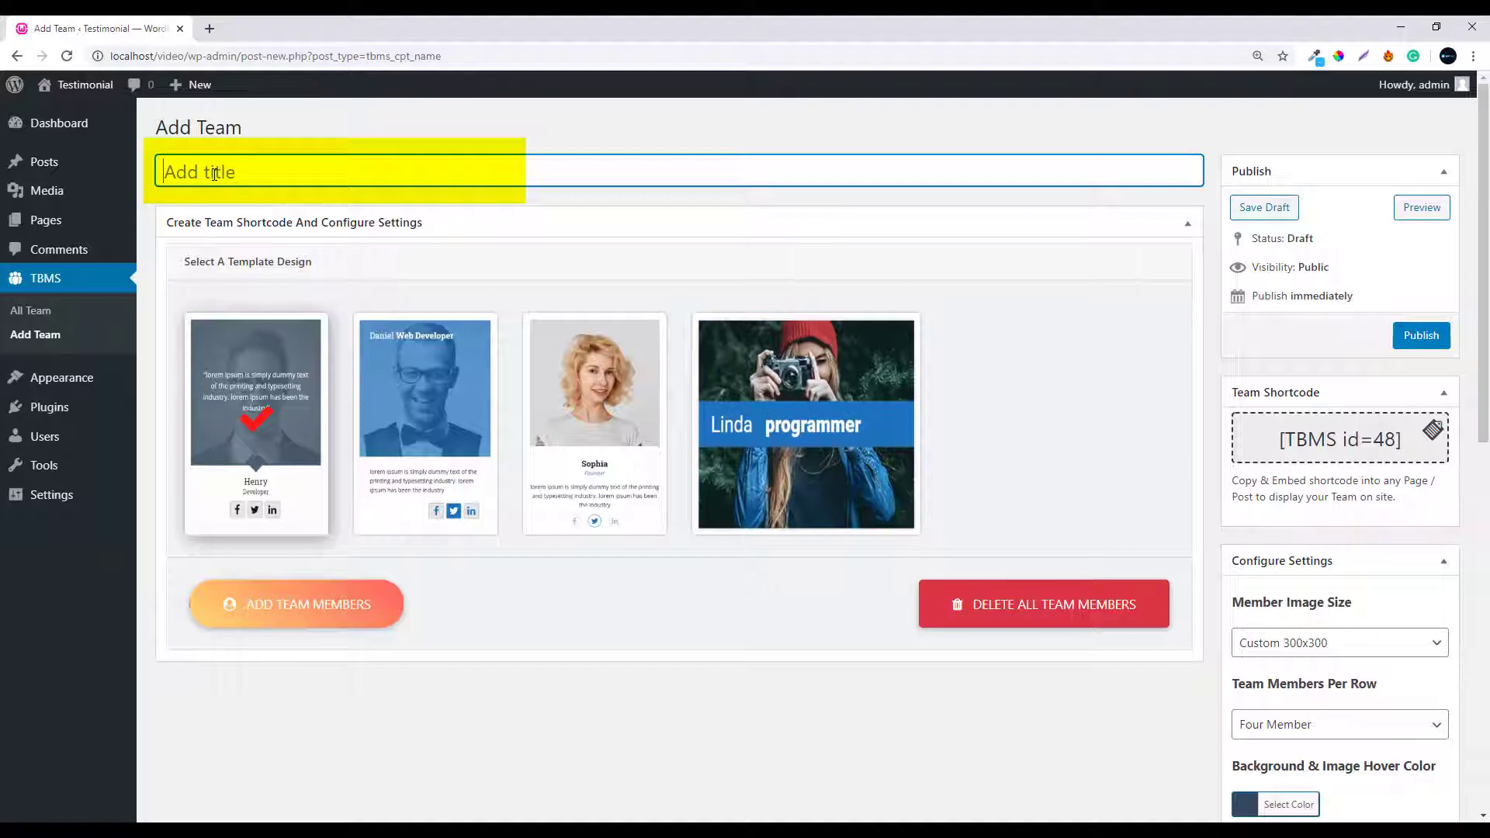
Title the new team 'Team Builder Member' and begin adding team members
{"action": "type", "text": "Te"}
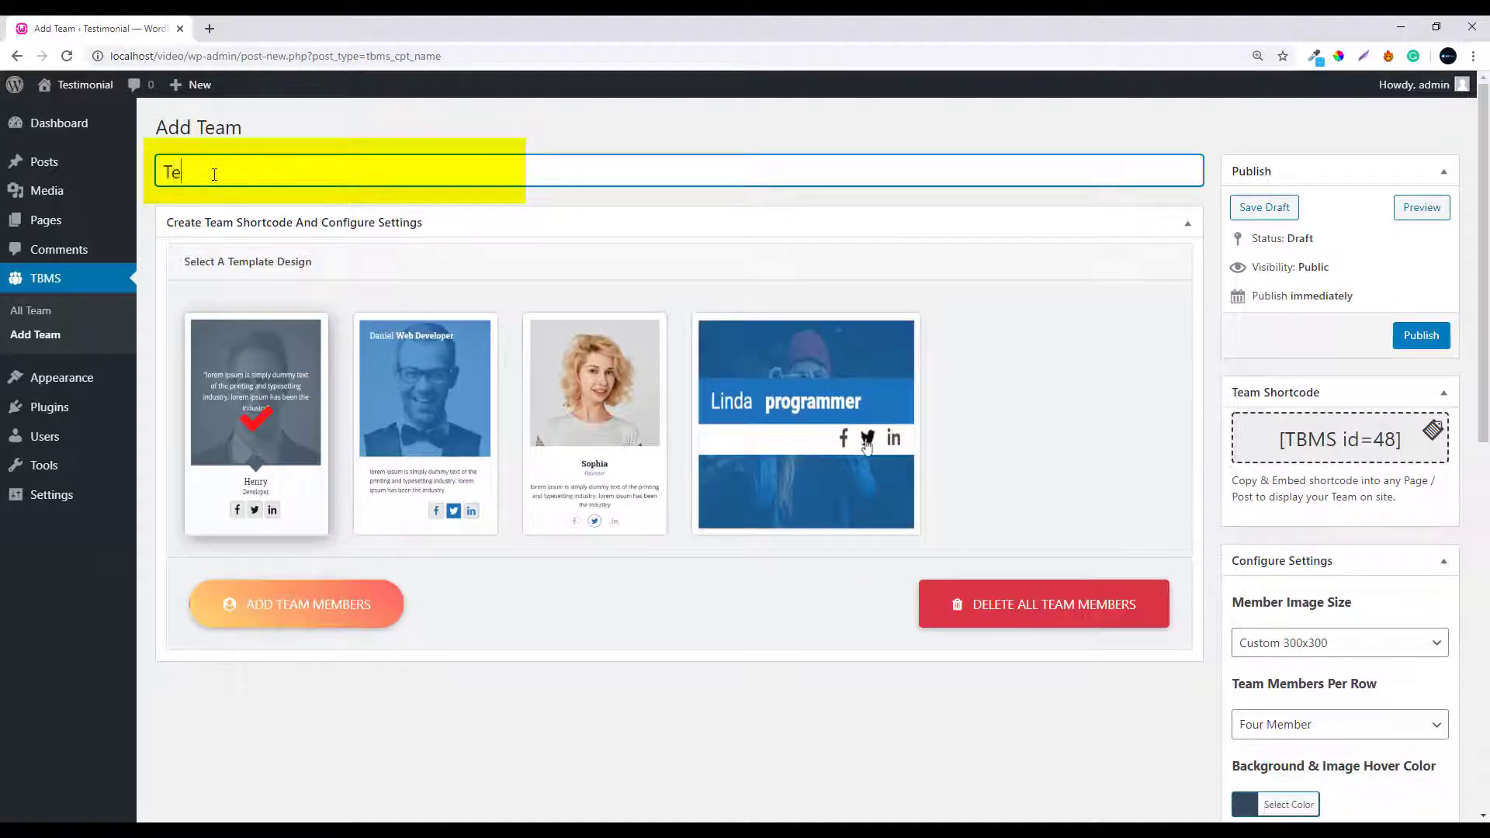
{"action": "type", "text": "am "}
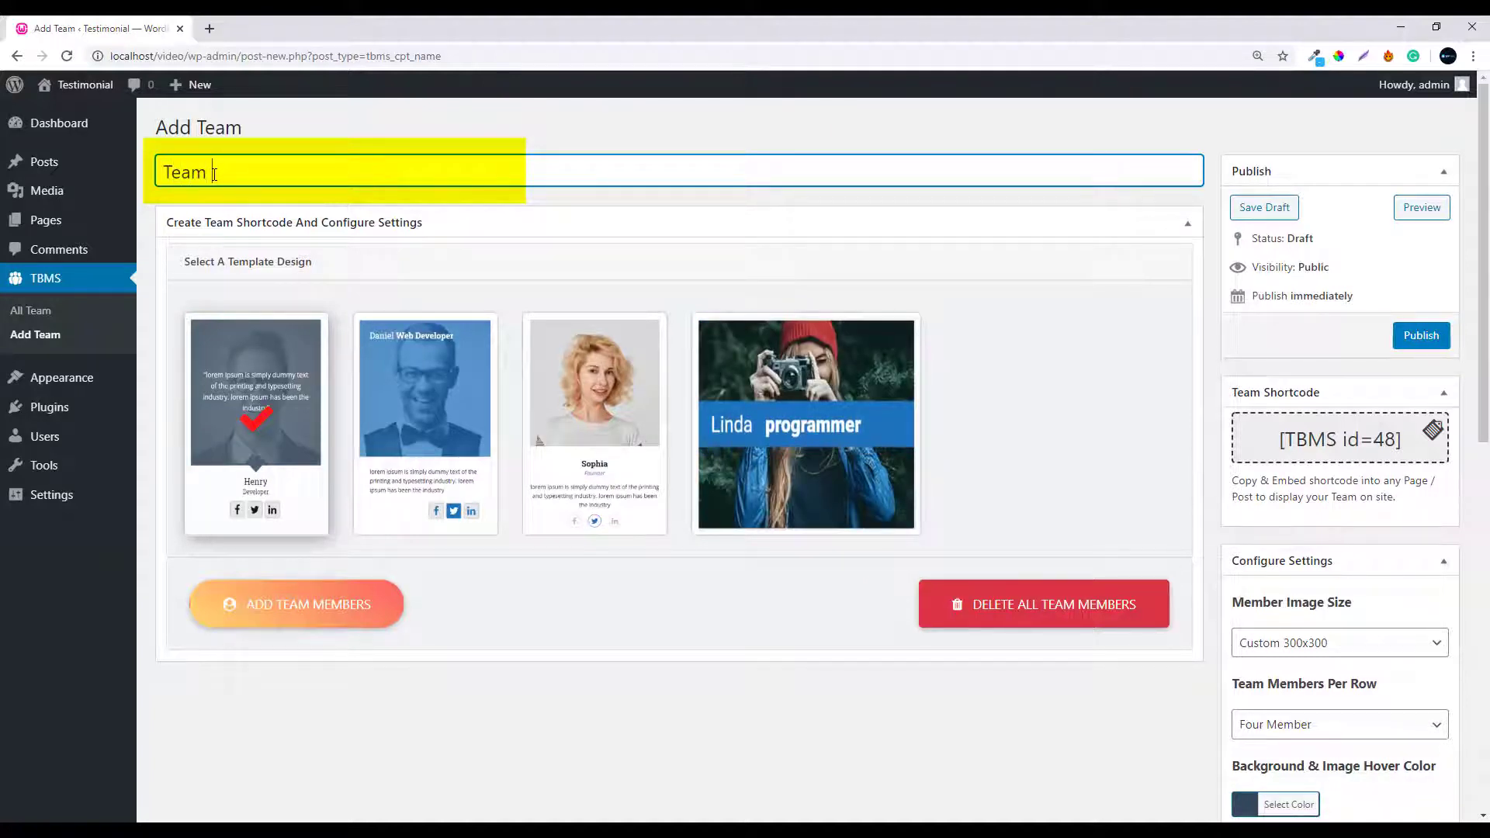
{"action": "type", "text": "Builde"}
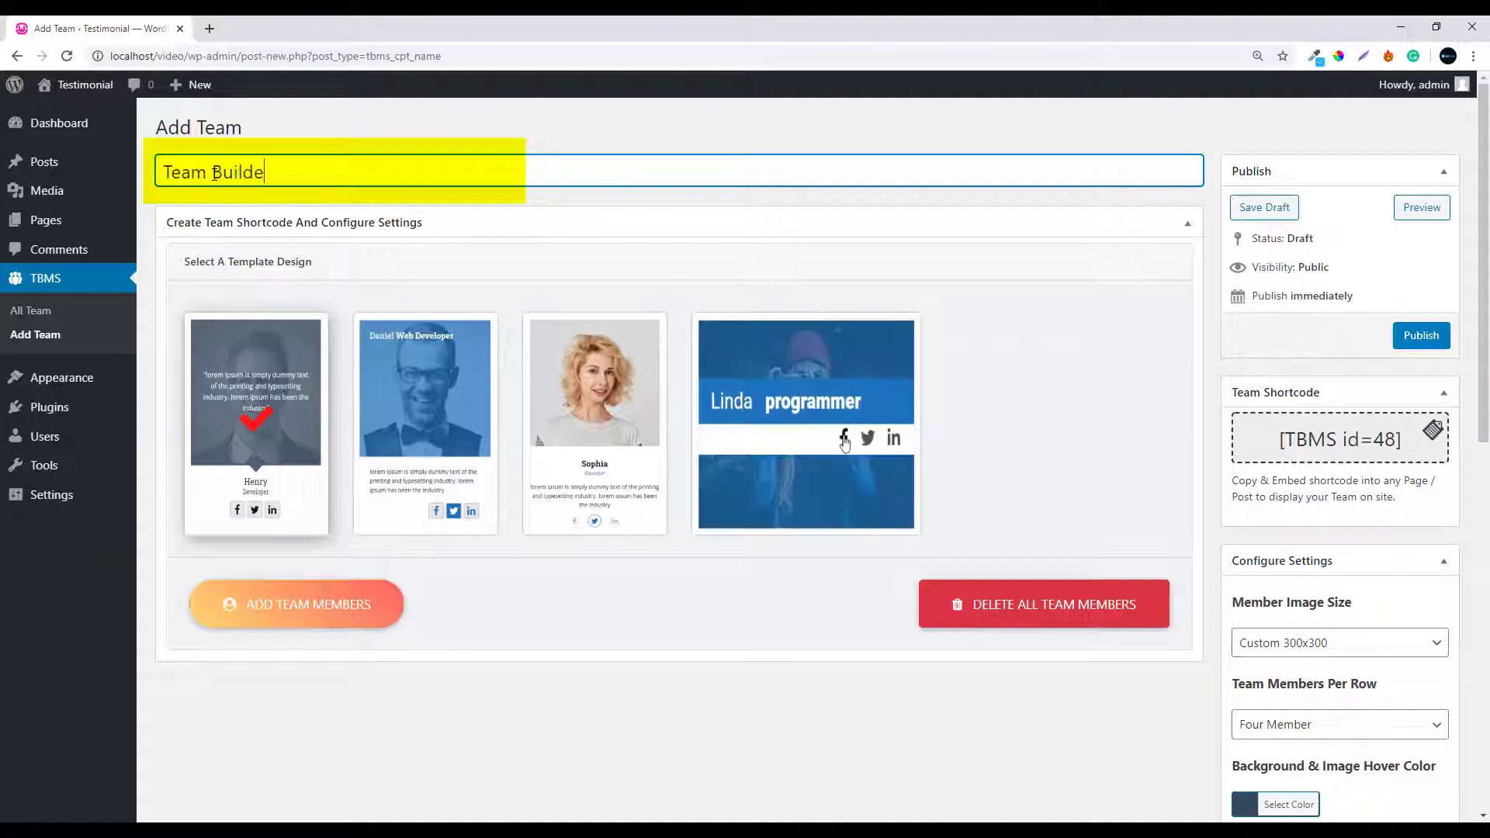
{"action": "type", "text": "r Member"}
{"action": "left_click", "coordinate": [268, 613]}
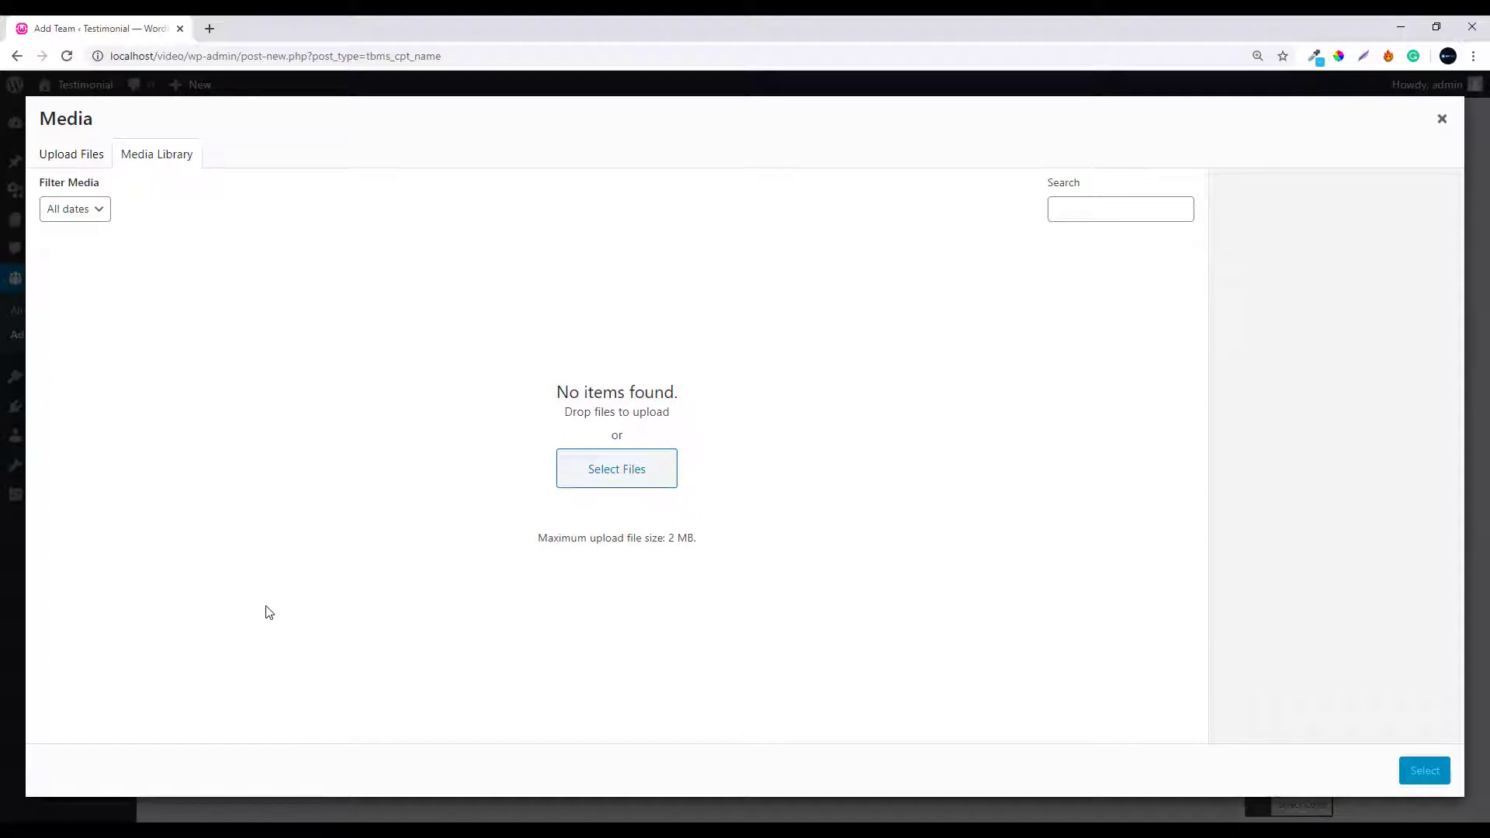
Upload Elijah.jpg and select it as the first team member's photo
{"action": "left_click", "coordinate": [596, 489]}
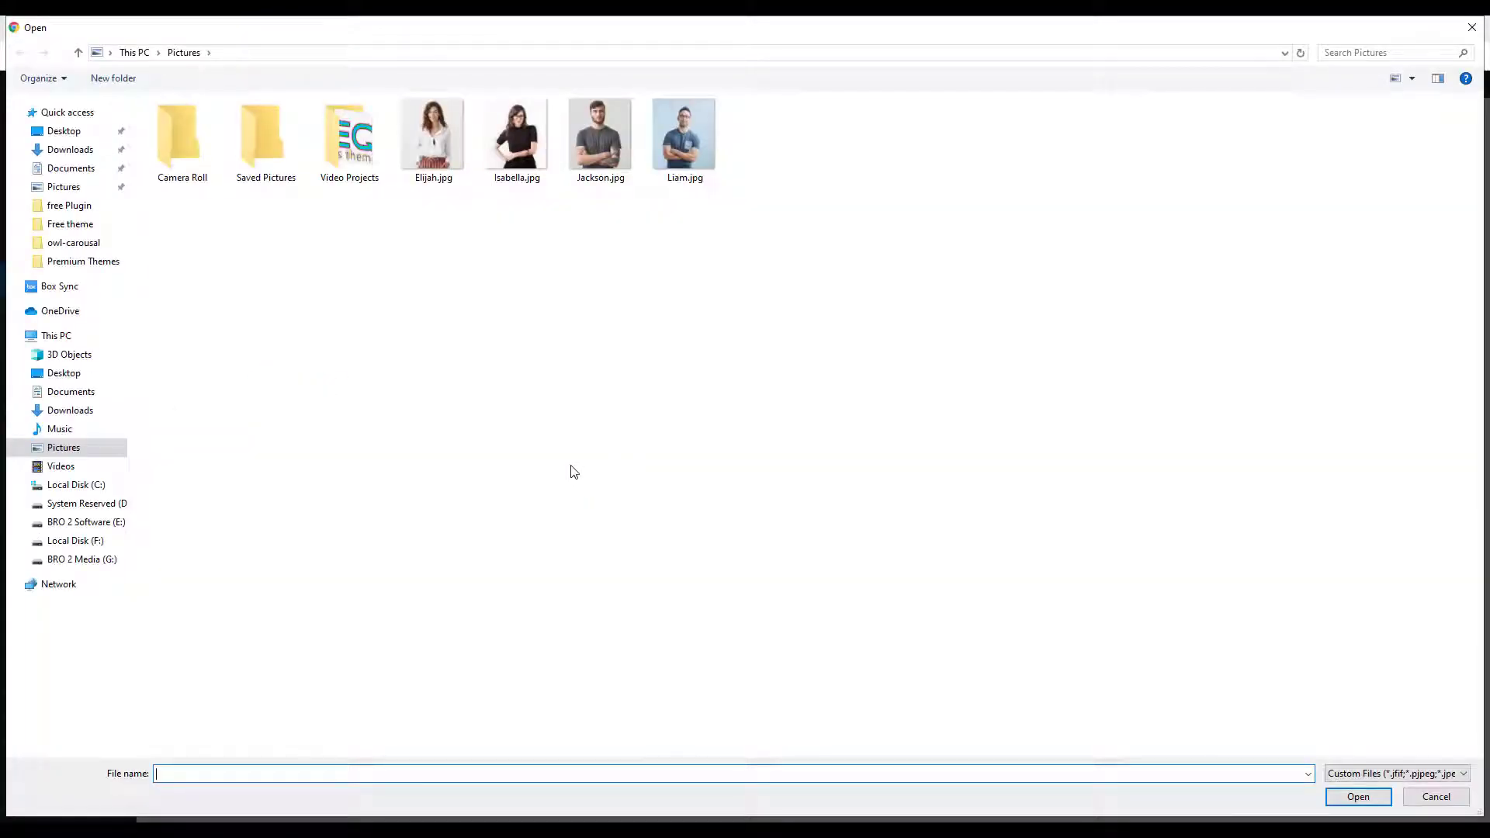
{"action": "left_click", "coordinate": [448, 158]}
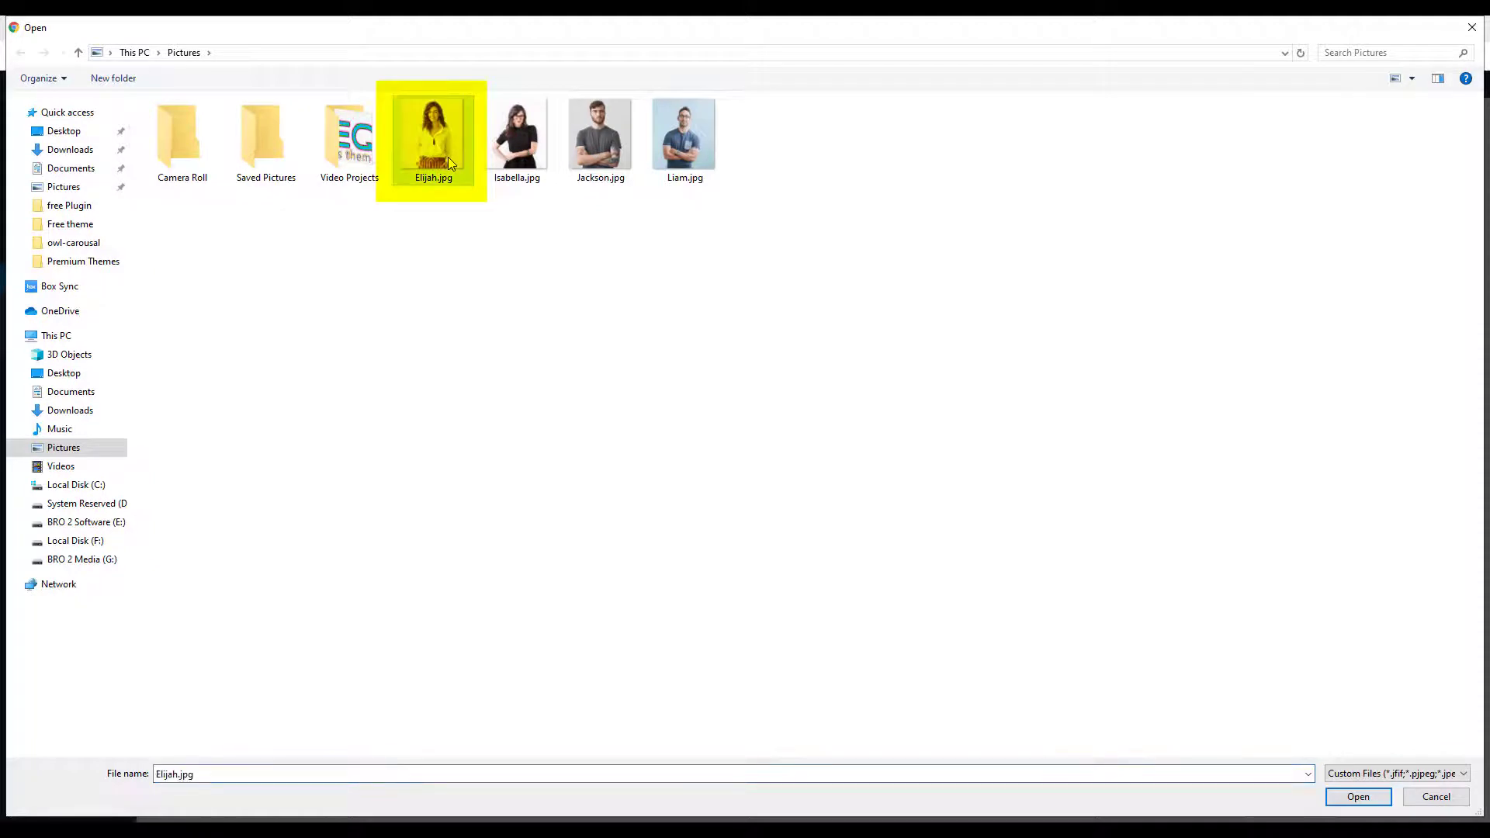
{"action": "left_click", "coordinate": [1345, 797]}
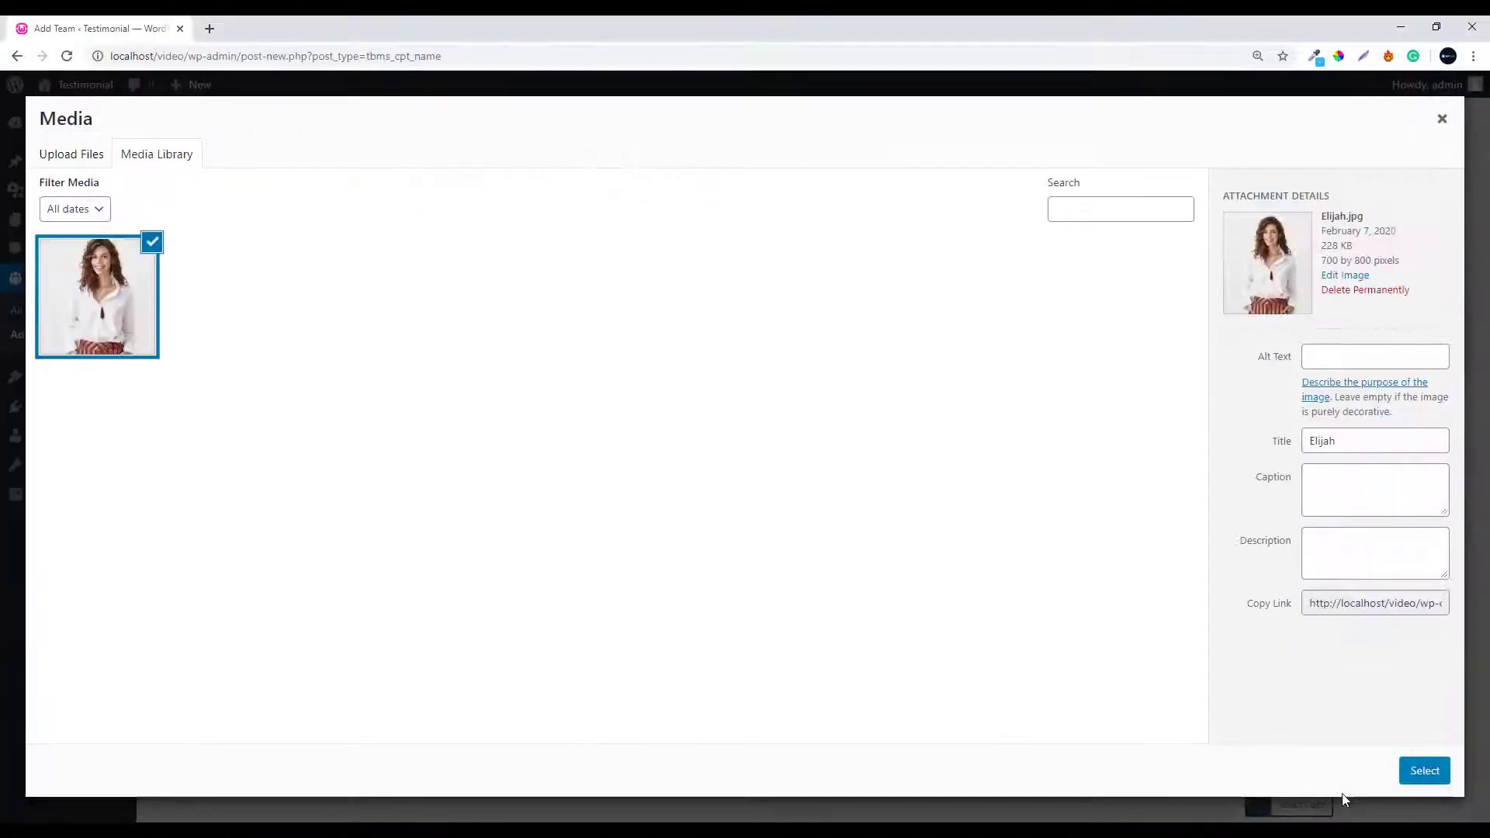
{"action": "left_click", "coordinate": [1424, 772]}
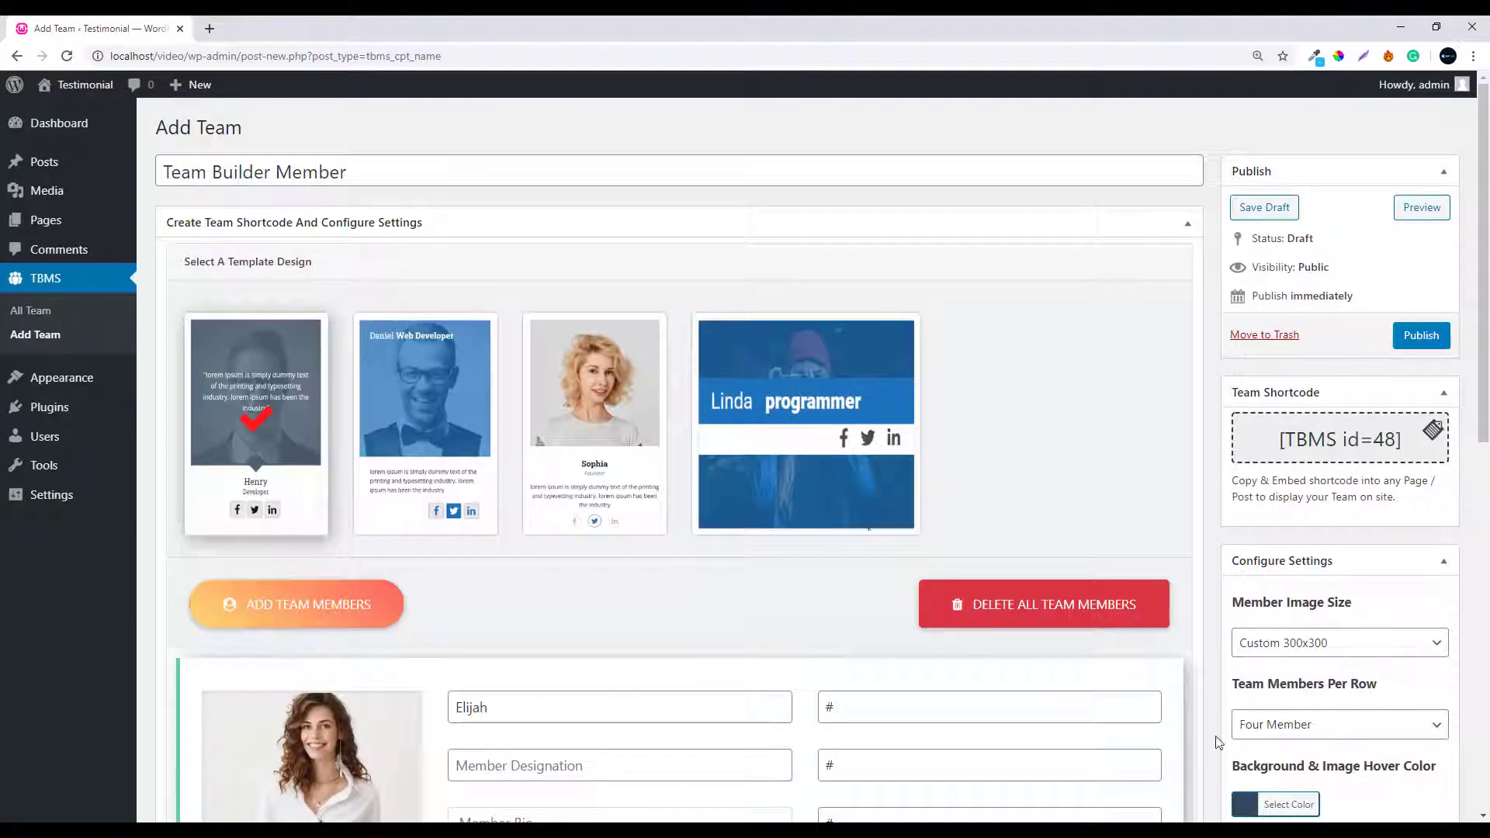
Set Elijah's designation to Designer and paste the Lorem Ipsum sample bio
{"action": "left_click_drag", "start_coordinate": [1483, 390], "coordinate": [1487, 633]}
{"action": "left_click", "coordinate": [559, 256]}
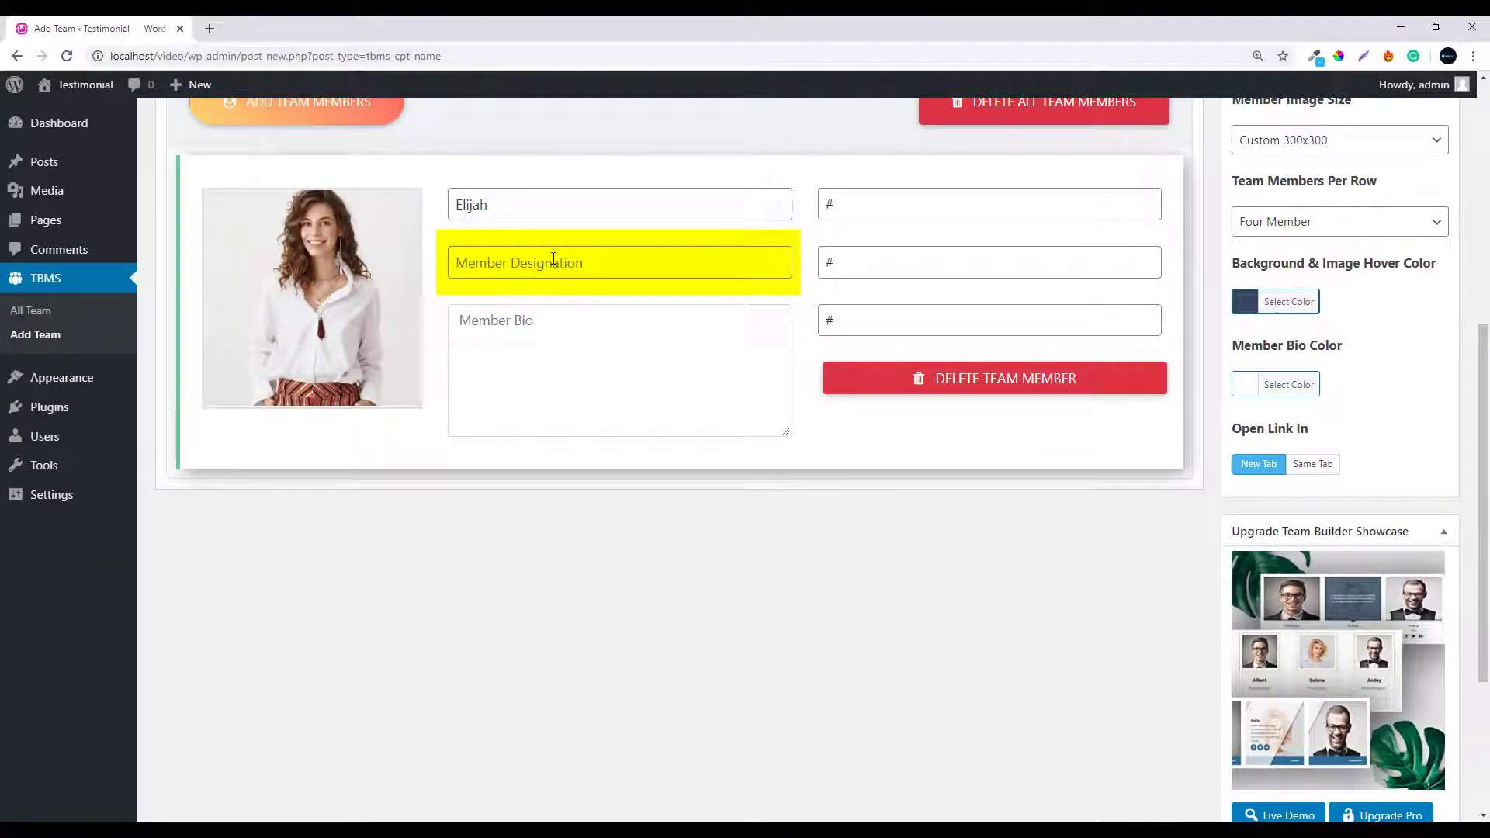
{"action": "type", "text": "Designer"}
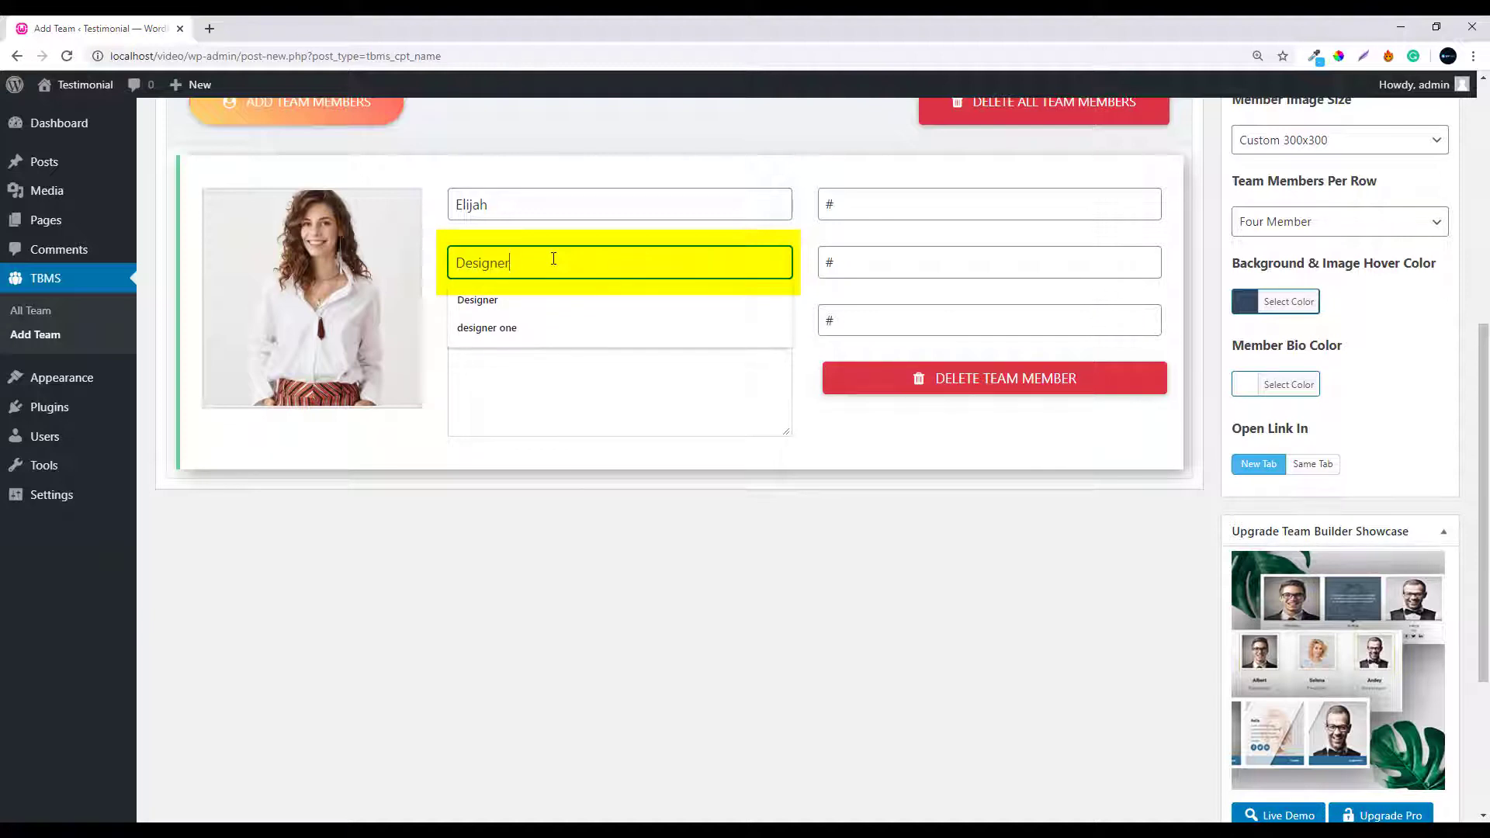
{"action": "key", "text": "Return"}
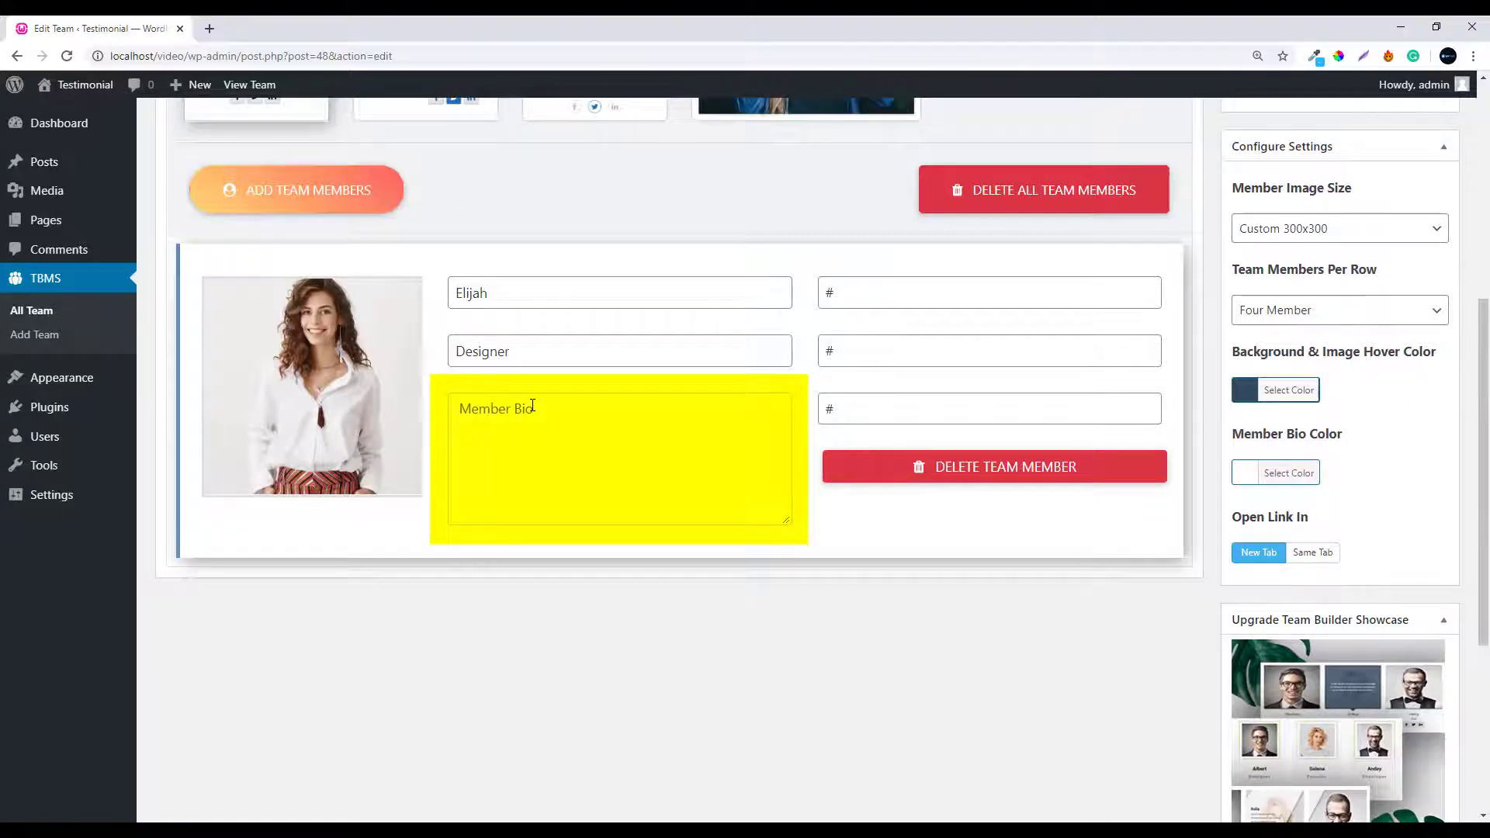
{"action": "left_click", "coordinate": [532, 406]}
{"action": "type", "text": "Lorem Ipsum is simply dummied text of the printing and typesetting industry."}
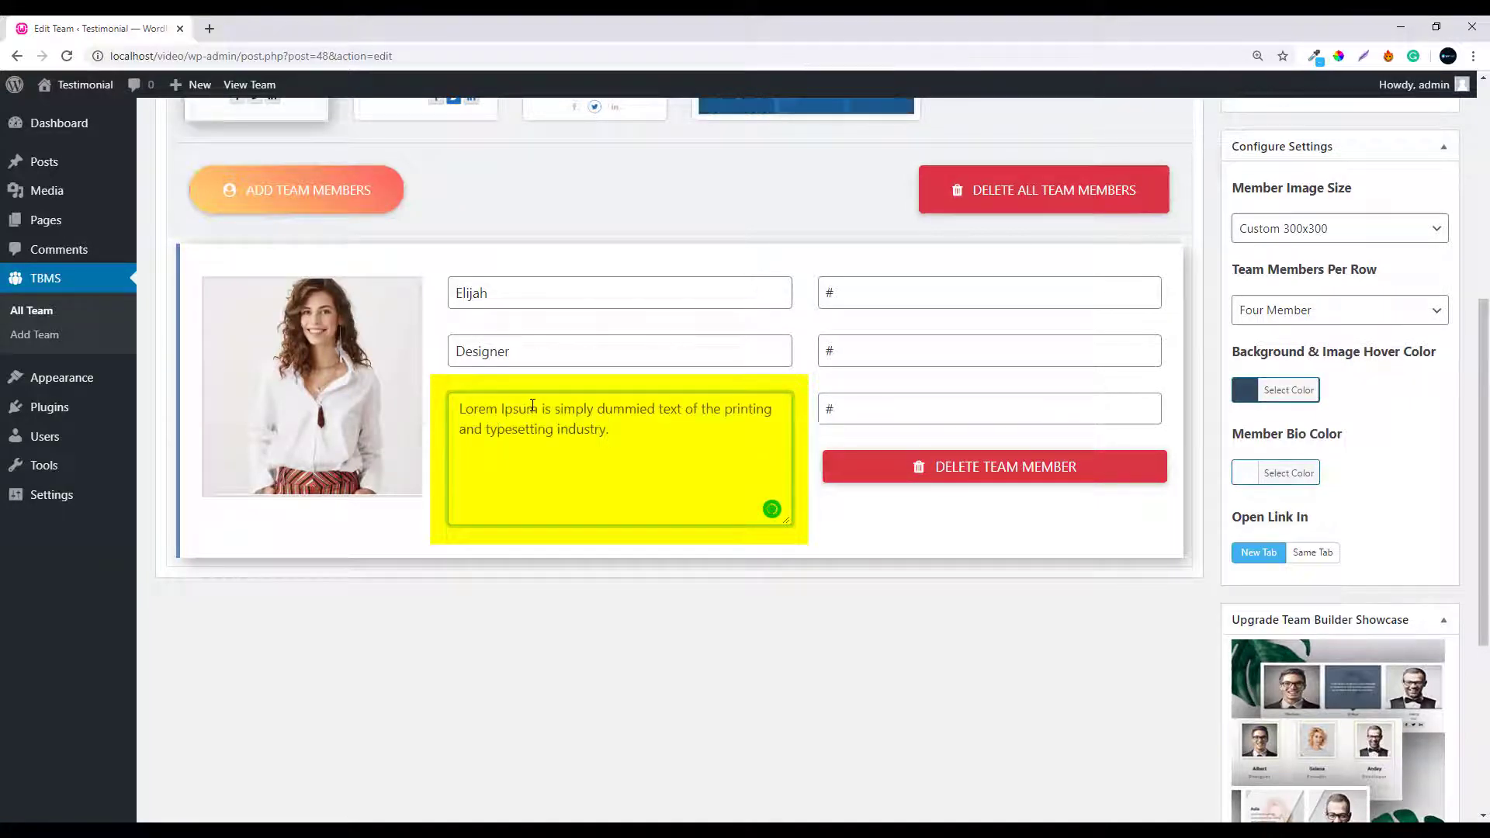
{"action": "left_click", "coordinate": [836, 296]}
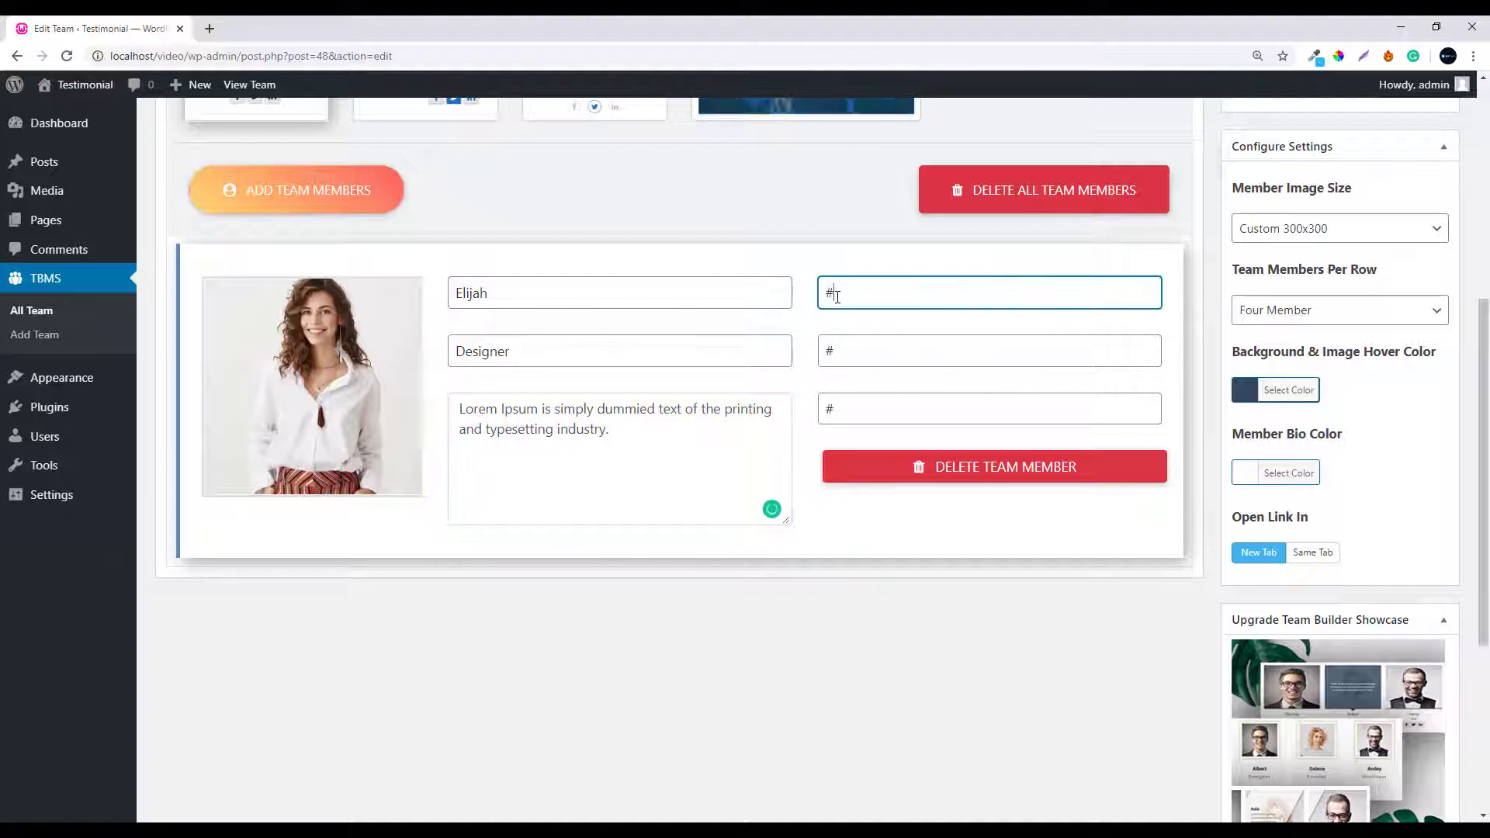
{"action": "key", "text": "BackSpace"}
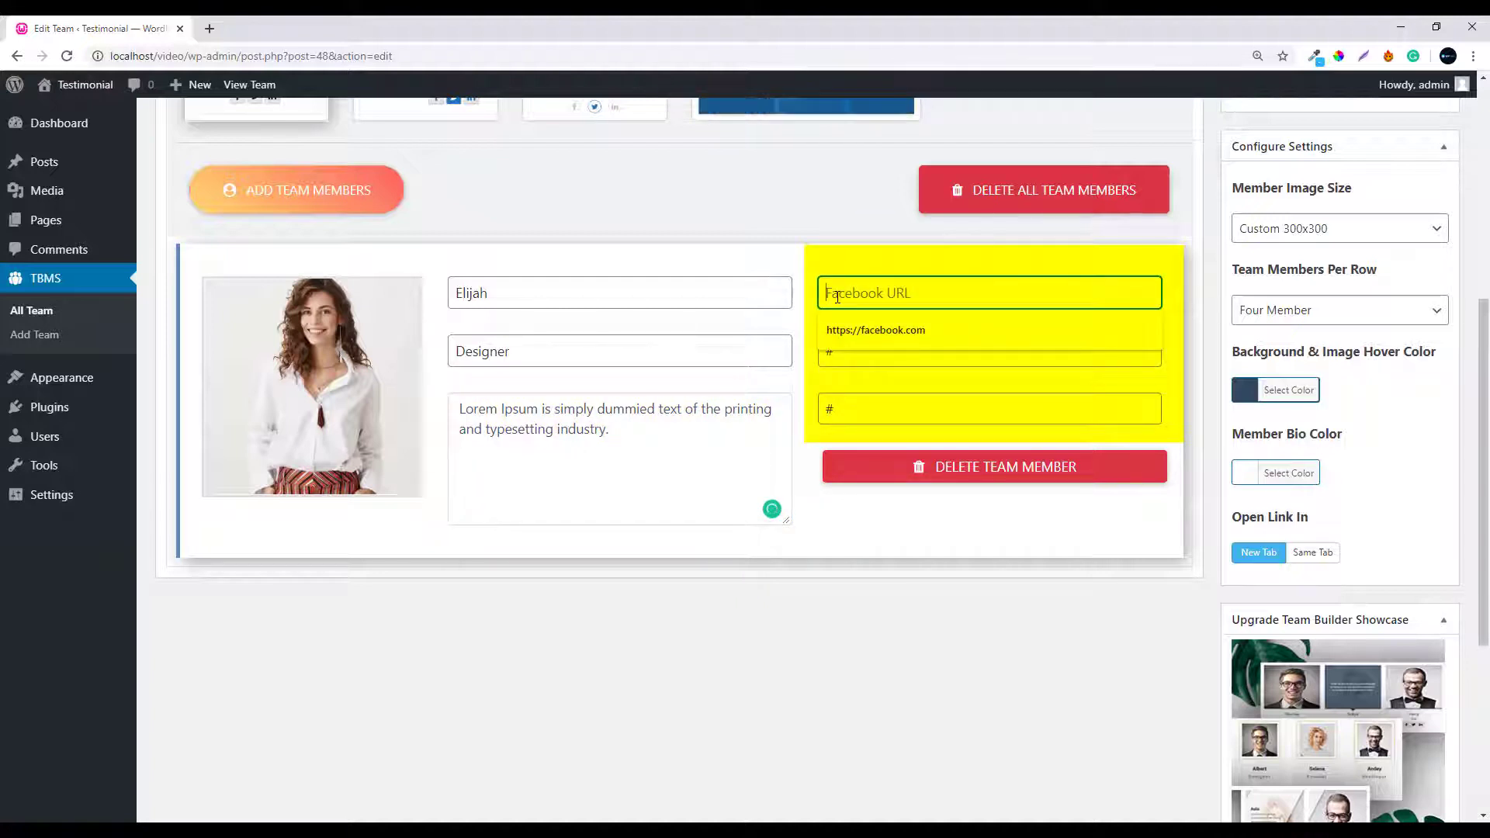
{"action": "left_click", "coordinate": [851, 331]}
{"action": "left_click", "coordinate": [853, 344]}
{"action": "key", "text": "BackSpace"}
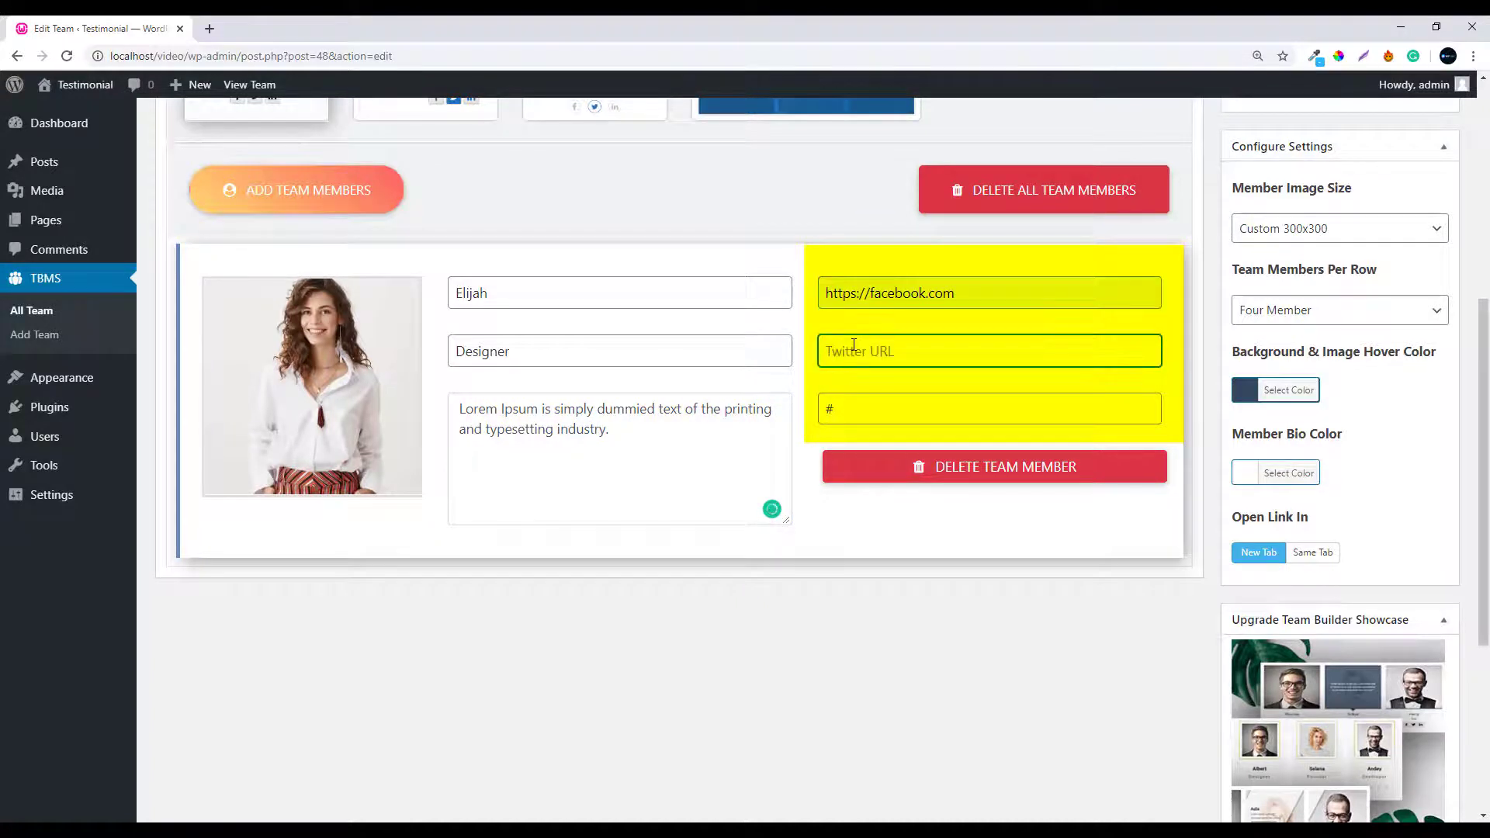
{"action": "left_click", "coordinate": [860, 402]}
{"action": "left_click", "coordinate": [860, 404]}
{"action": "key", "text": "BackSpace"}
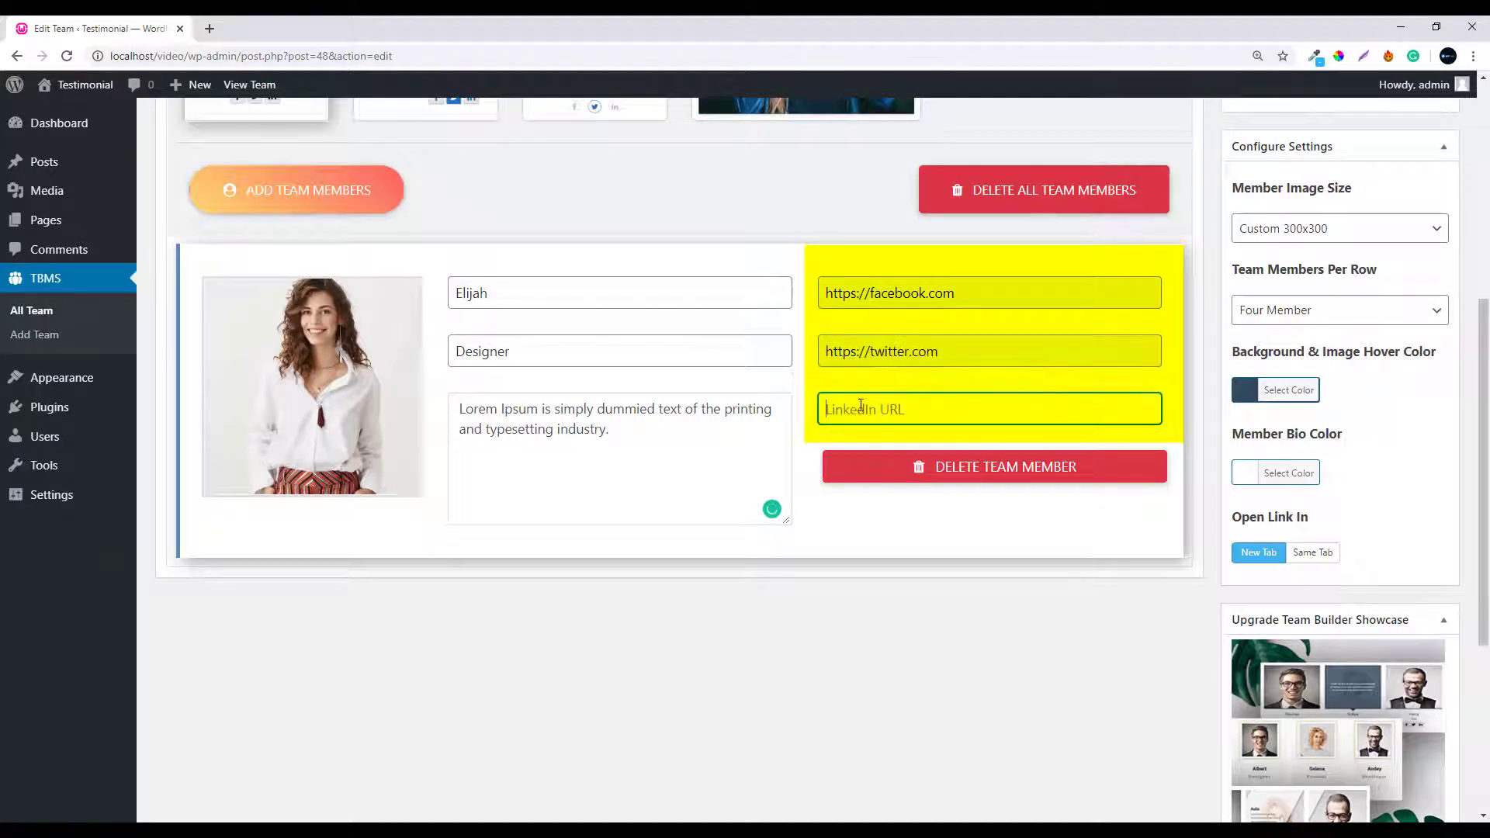
{"action": "left_click", "coordinate": [863, 445]}
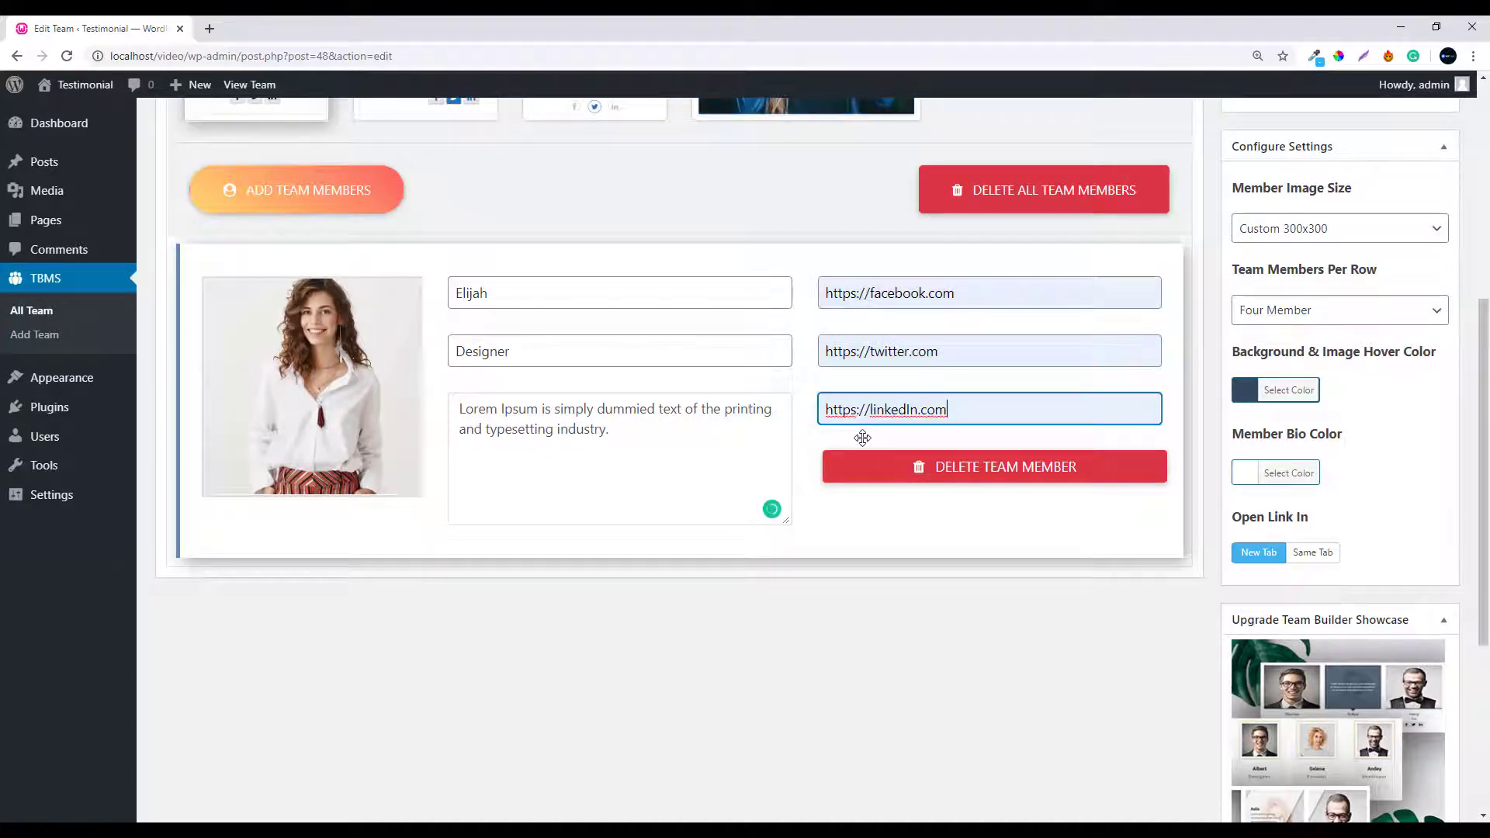
Upload the Isabella, Jackson and Liam portraits and add them as three new members
{"action": "left_click", "coordinate": [298, 200]}
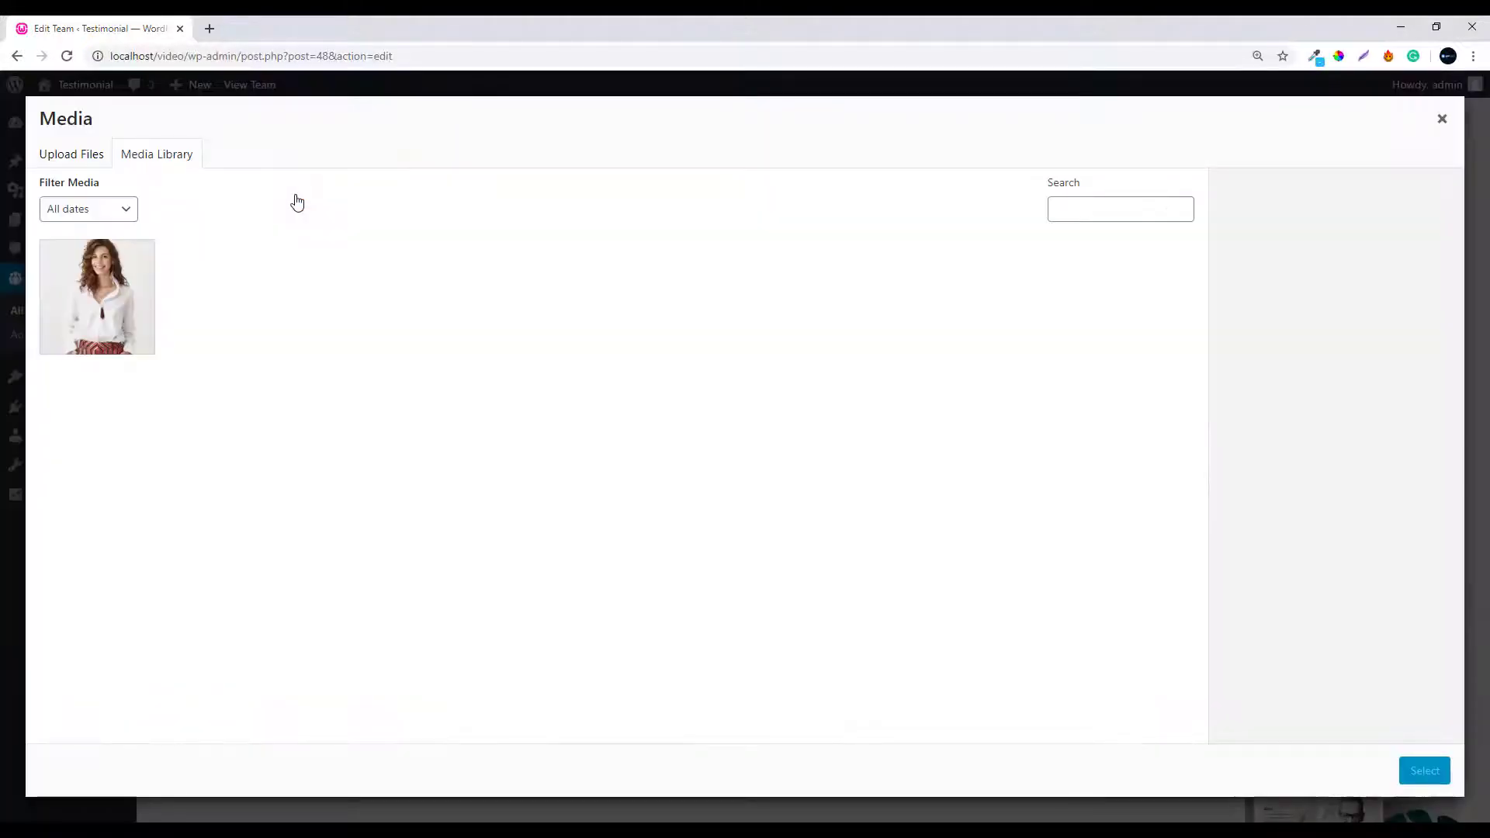
{"action": "left_click", "coordinate": [78, 155]}
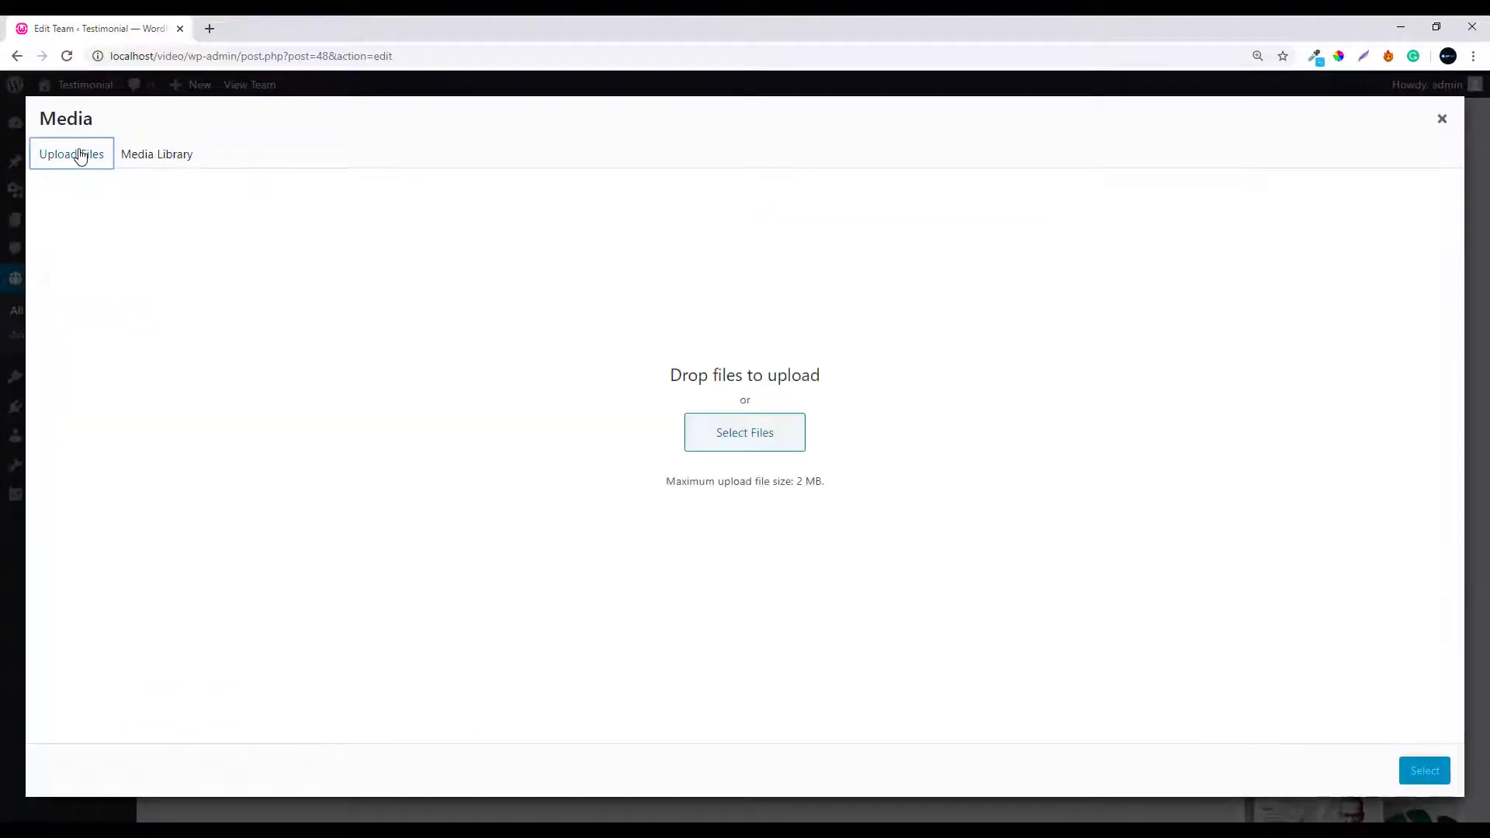
{"action": "left_click", "coordinate": [738, 446]}
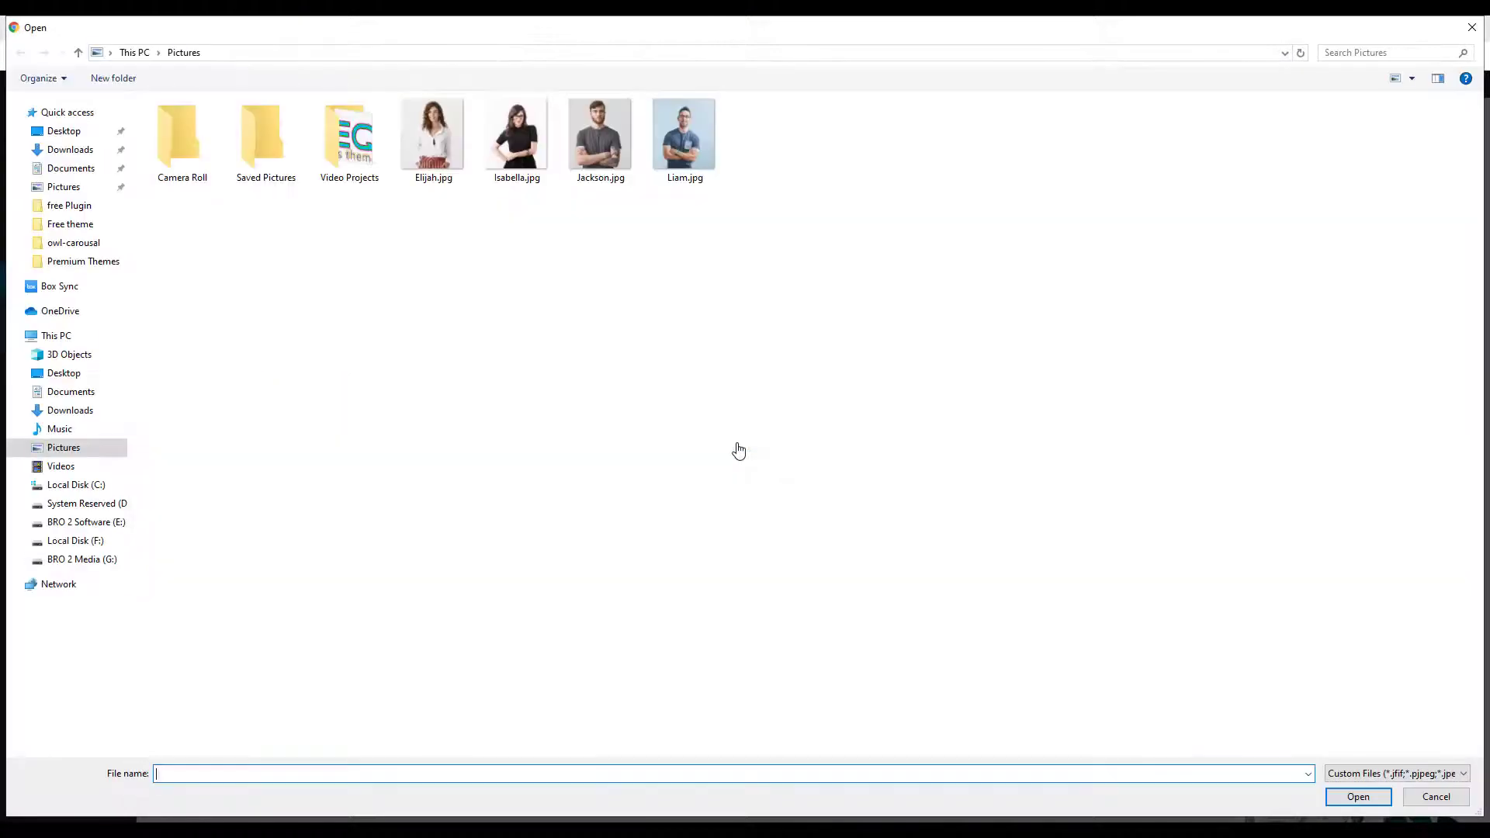
{"action": "left_click", "coordinate": [515, 157]}
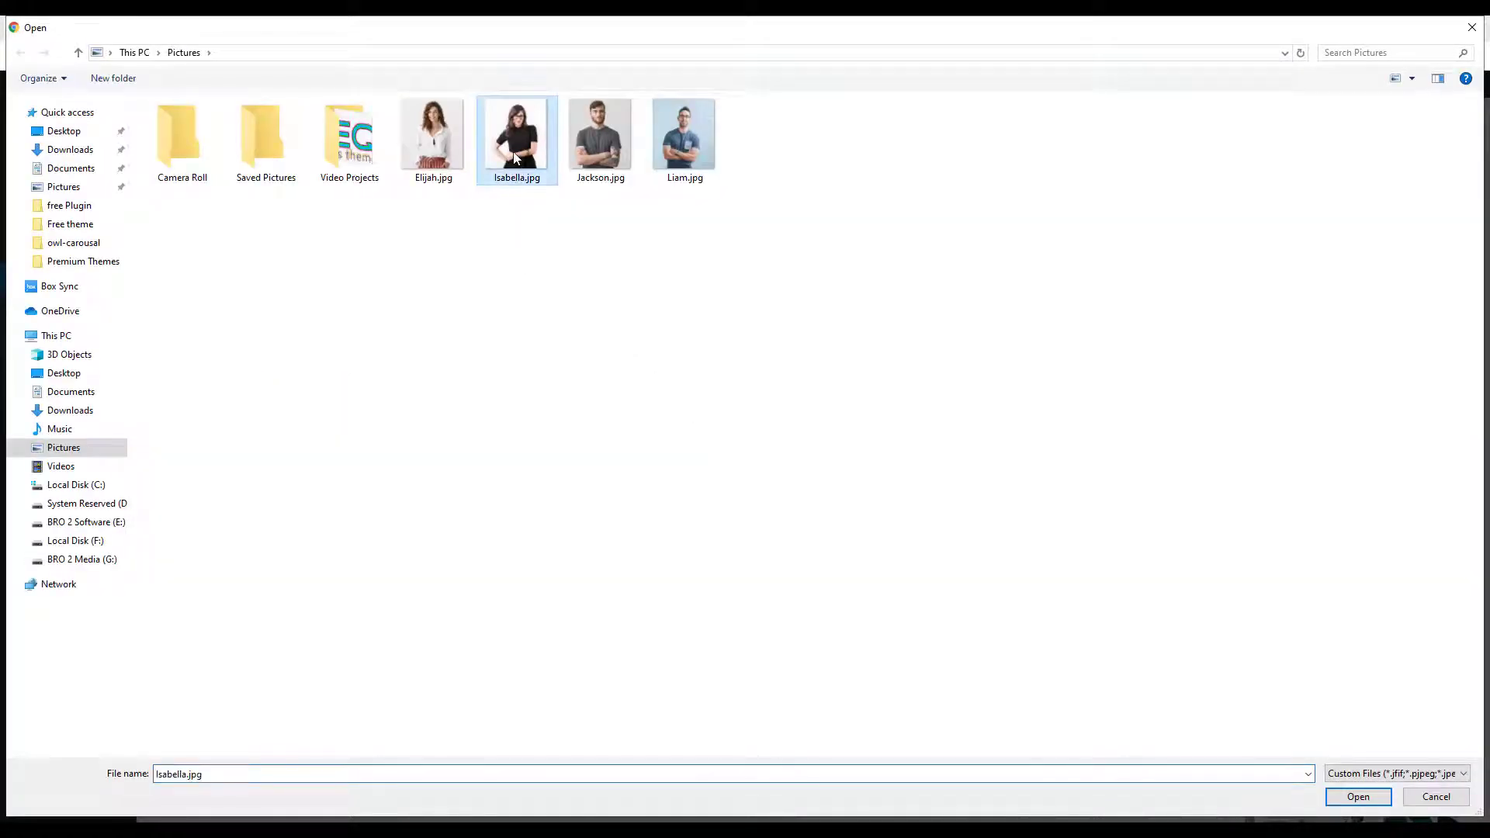
{"action": "left_click", "coordinate": [578, 155], "text": "ctrl"}
{"action": "left_click", "coordinate": [680, 153], "text": "ctrl"}
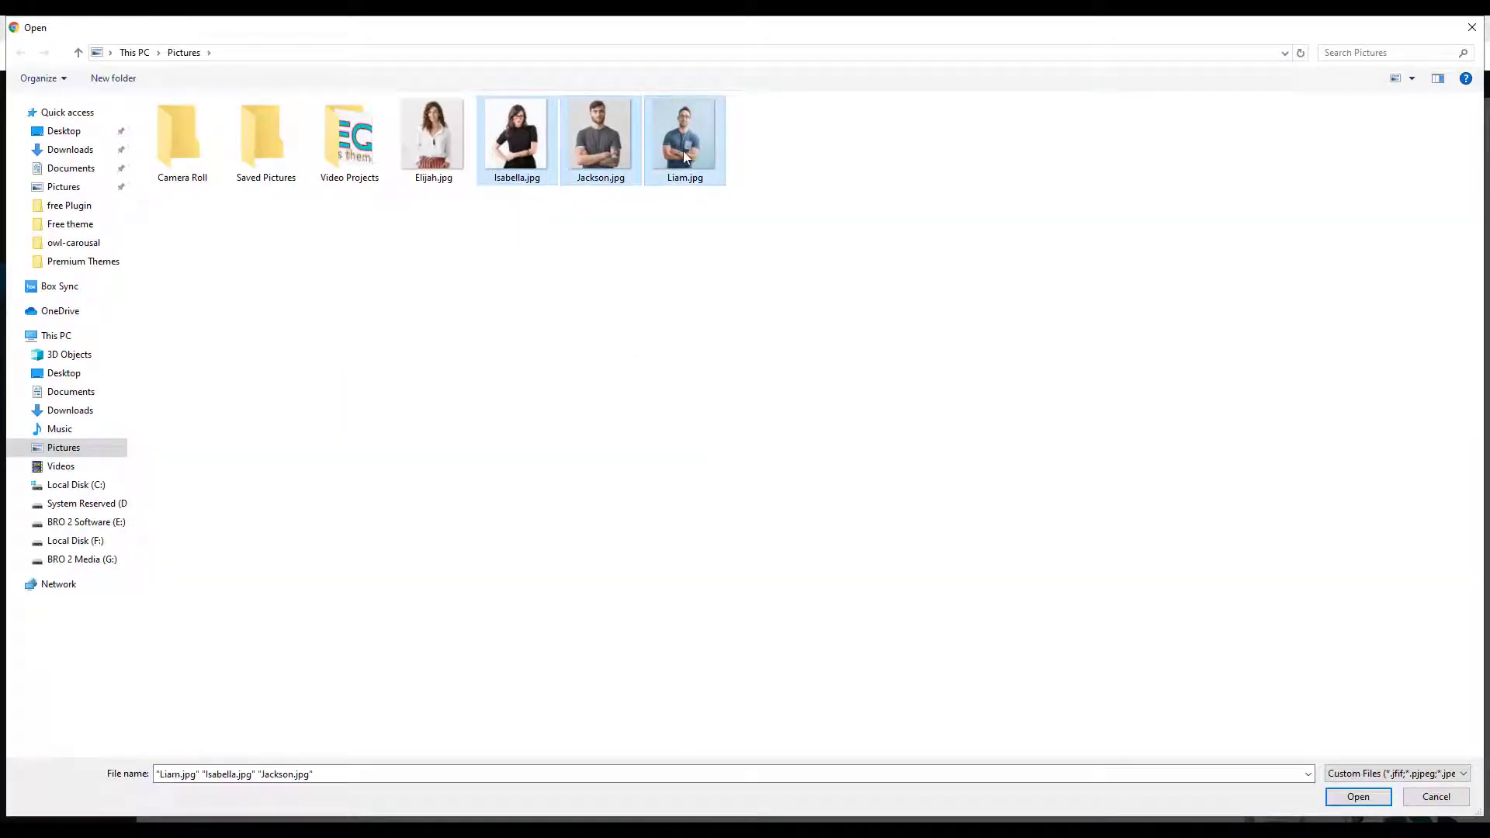
{"action": "left_click", "coordinate": [1358, 797]}
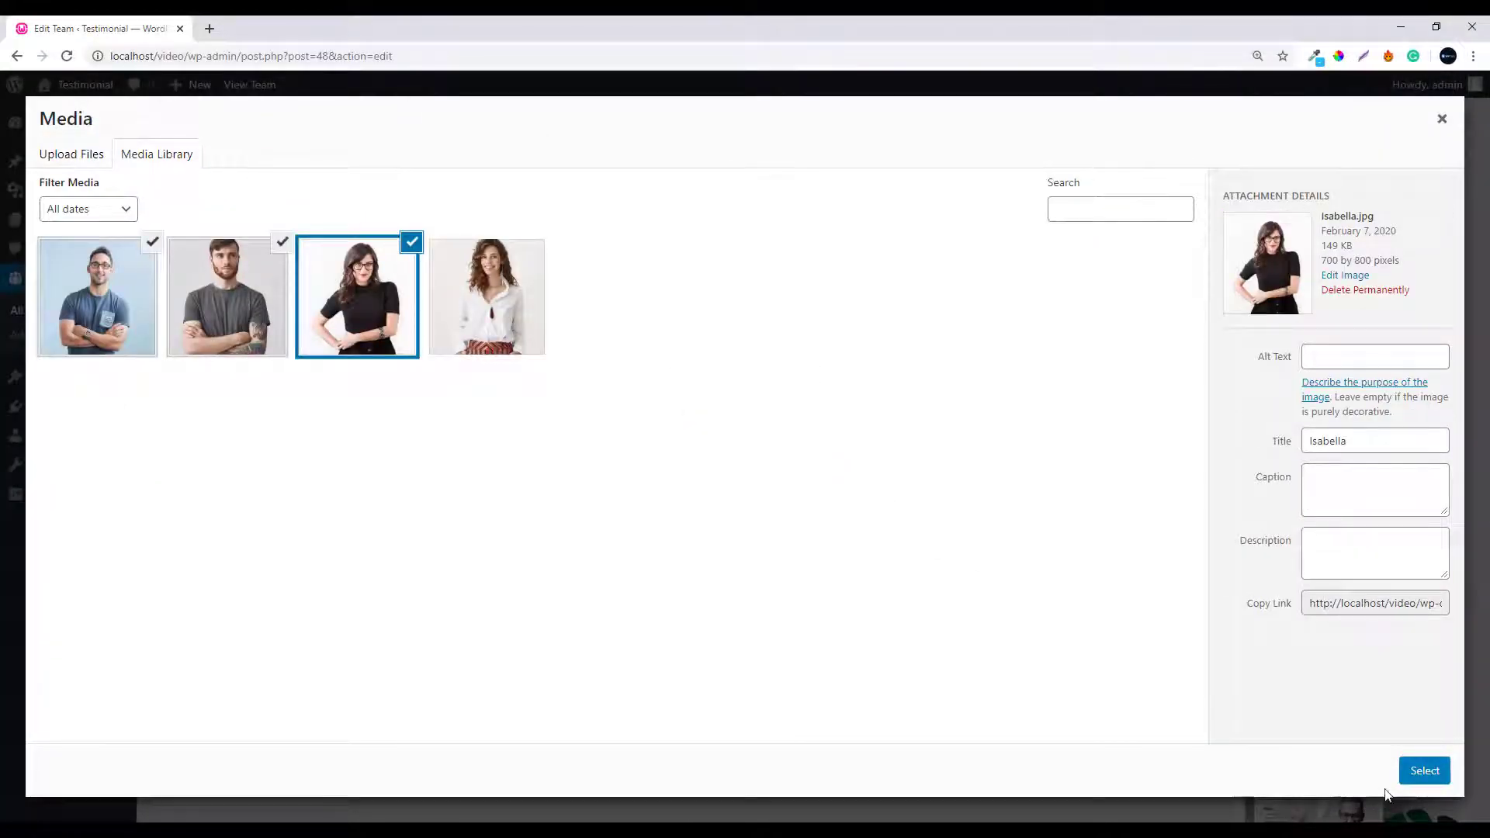
{"action": "left_click", "coordinate": [1422, 771]}
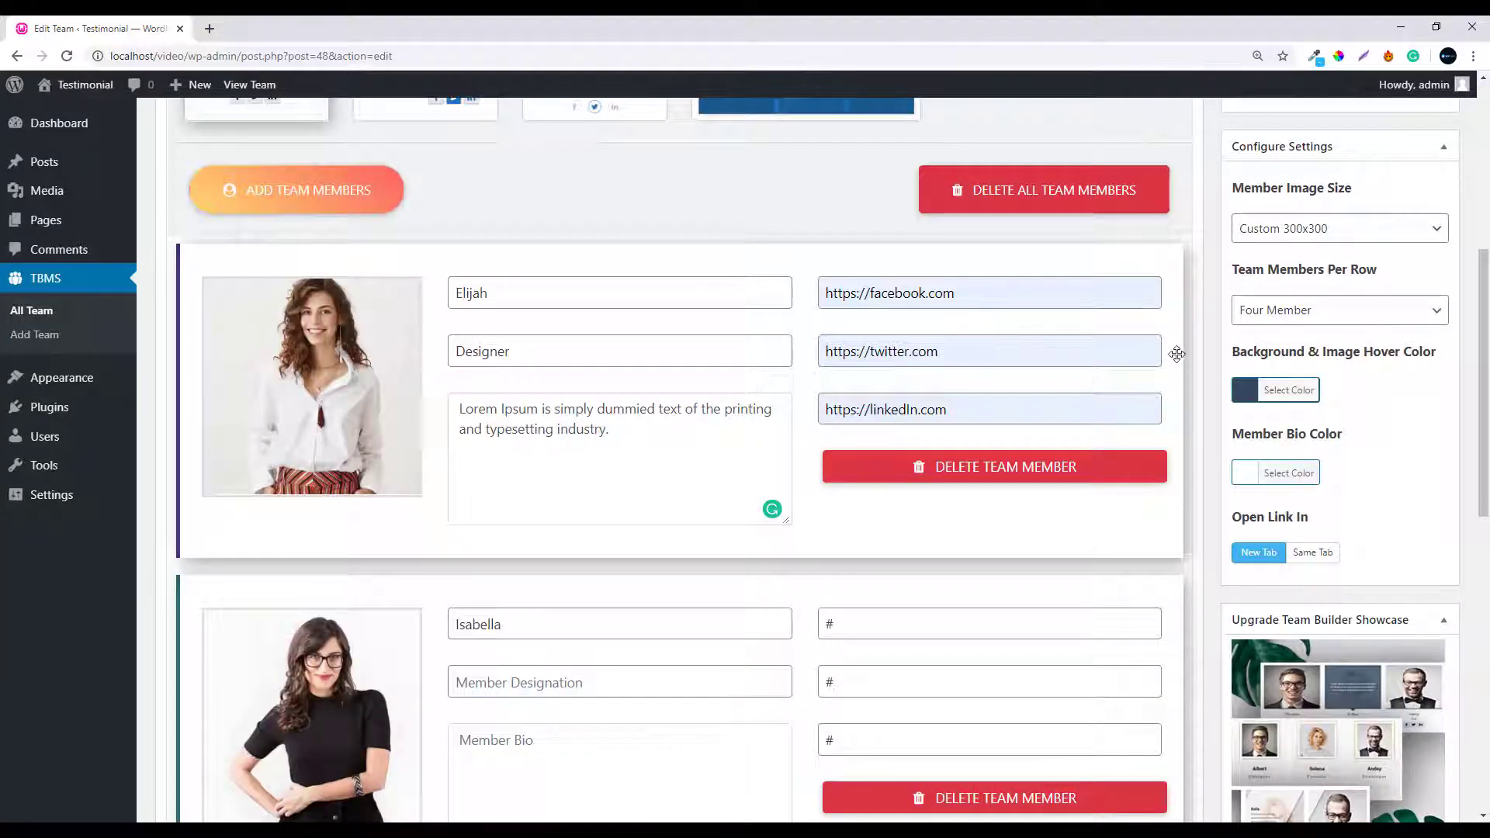
{"action": "scroll", "coordinate": [1487, 446], "scroll_direction": "down", "scroll_amount": 3}
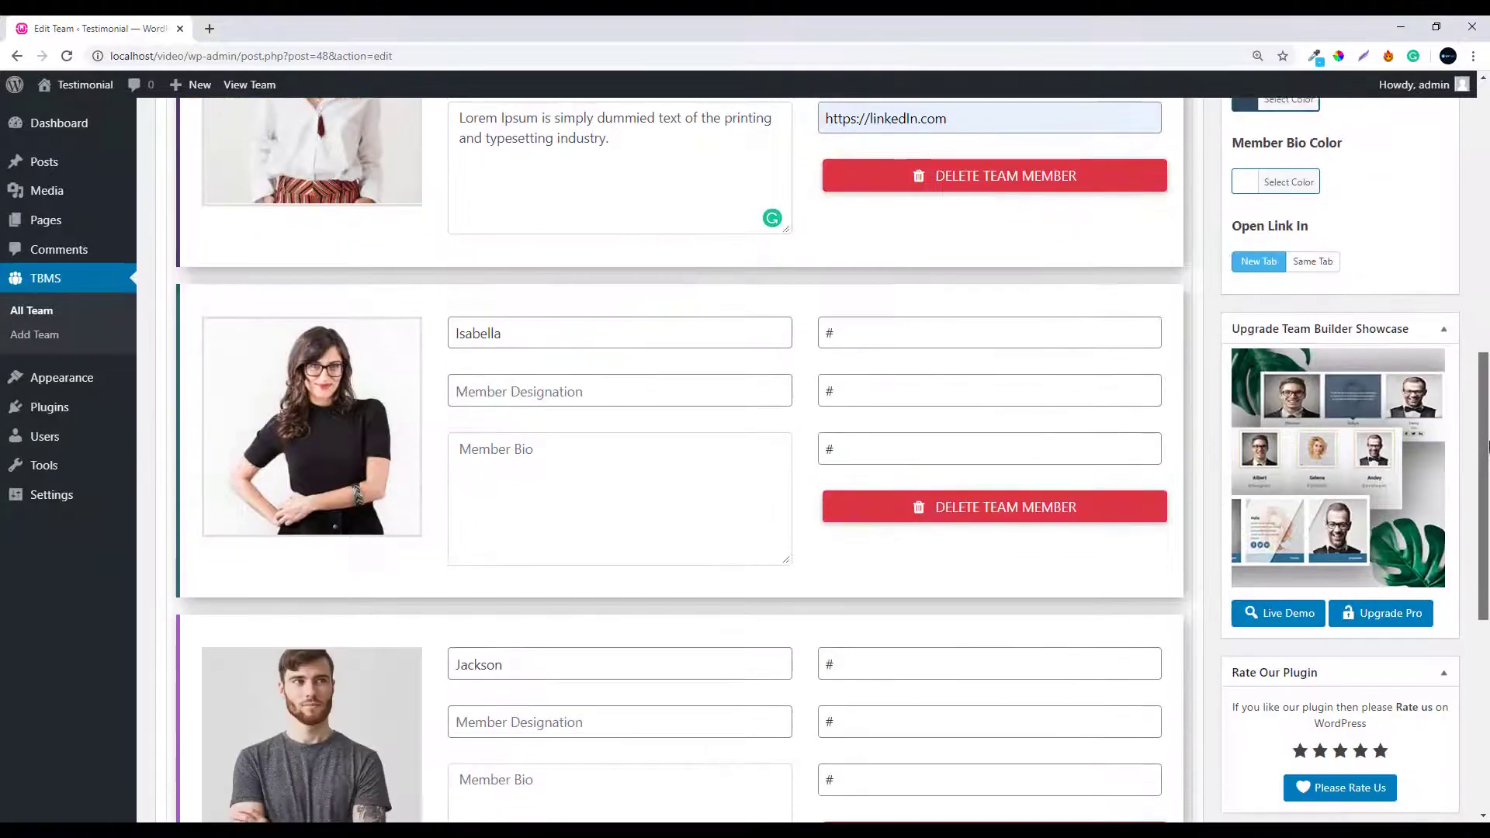
{"action": "scroll", "coordinate": [1486, 446], "scroll_direction": "down", "scroll_amount": 2}
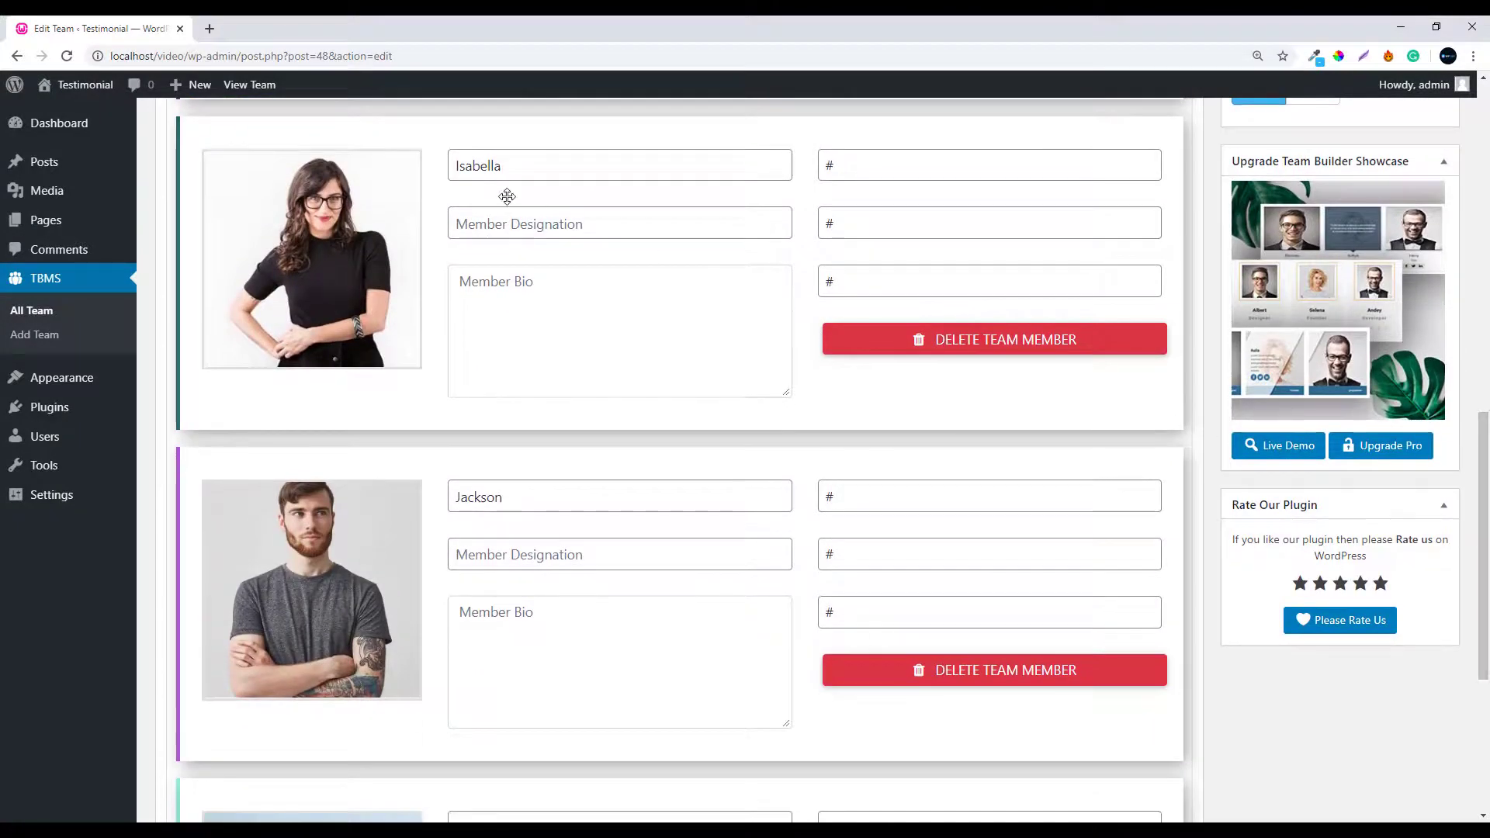
Set Isabella's designation to Founder and paste the sample bio
{"action": "left_click", "coordinate": [495, 220]}
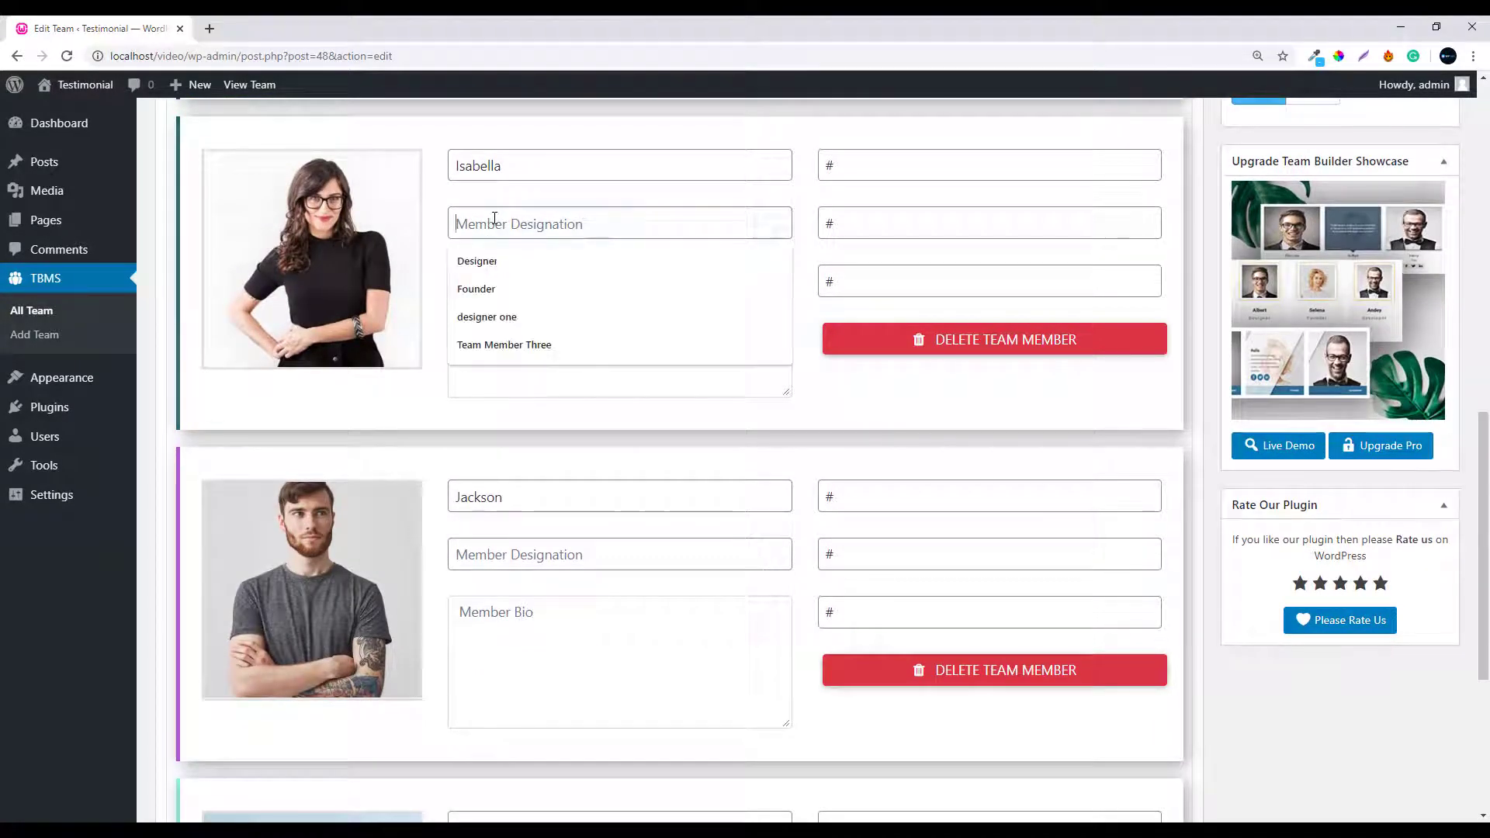
{"action": "type", "text": "Foun"}
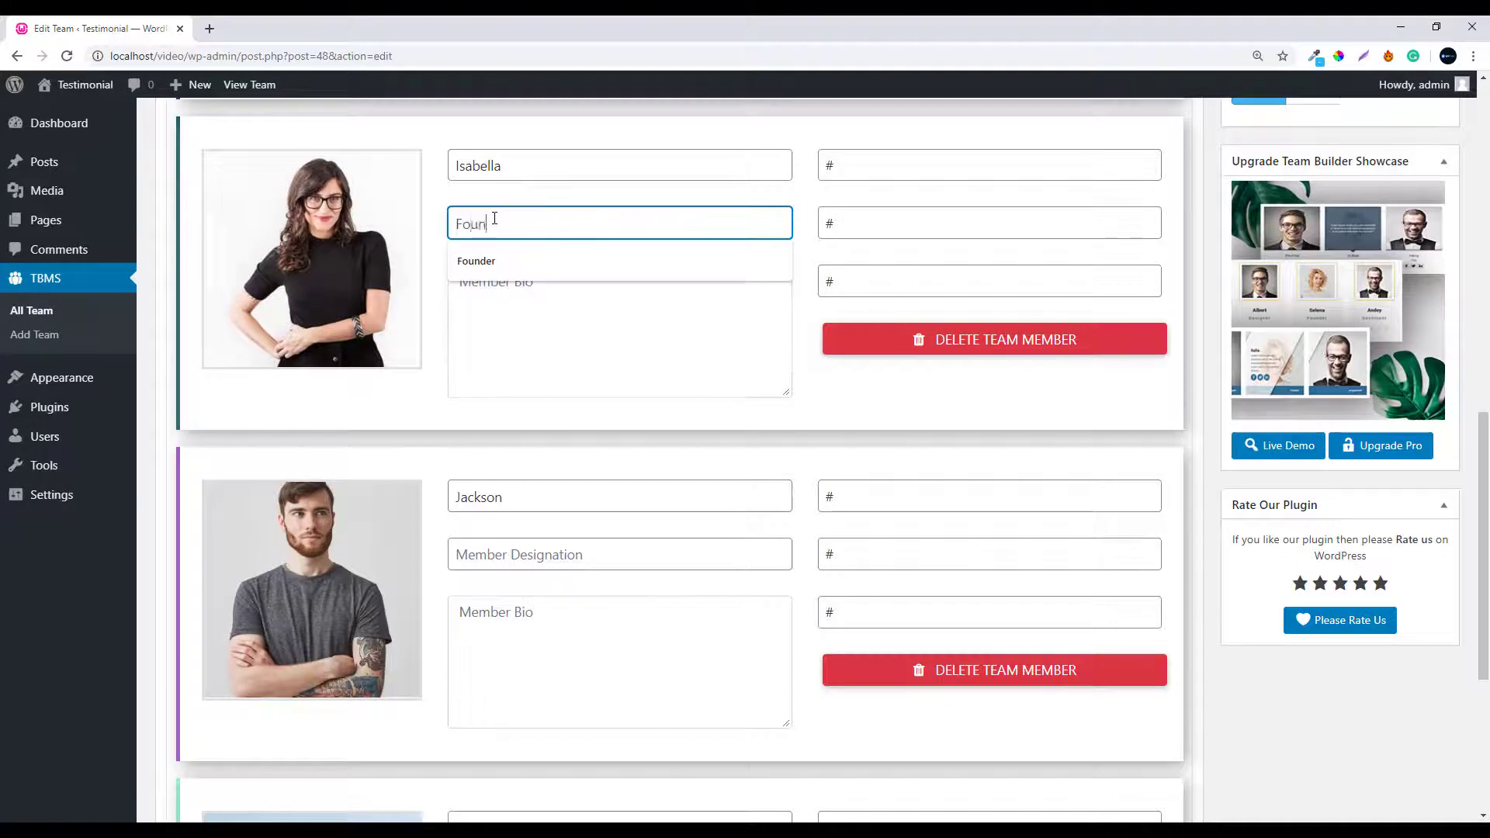
{"action": "type", "text": "der"}
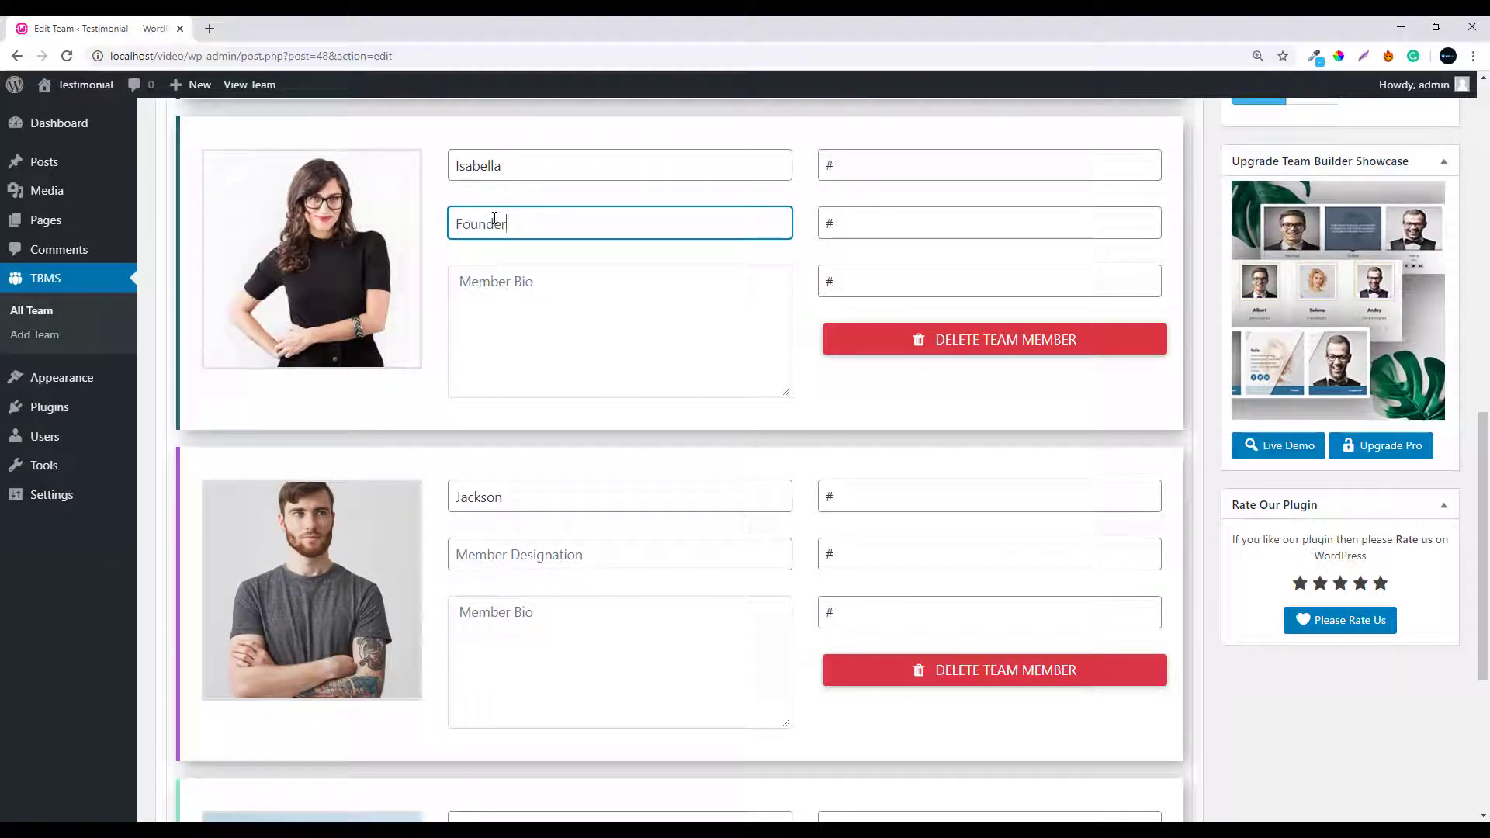
{"action": "left_click", "coordinate": [499, 296]}
{"action": "type", "text": "Lorem Ipsum is simply dummied text of the printing and typesetting industry."}
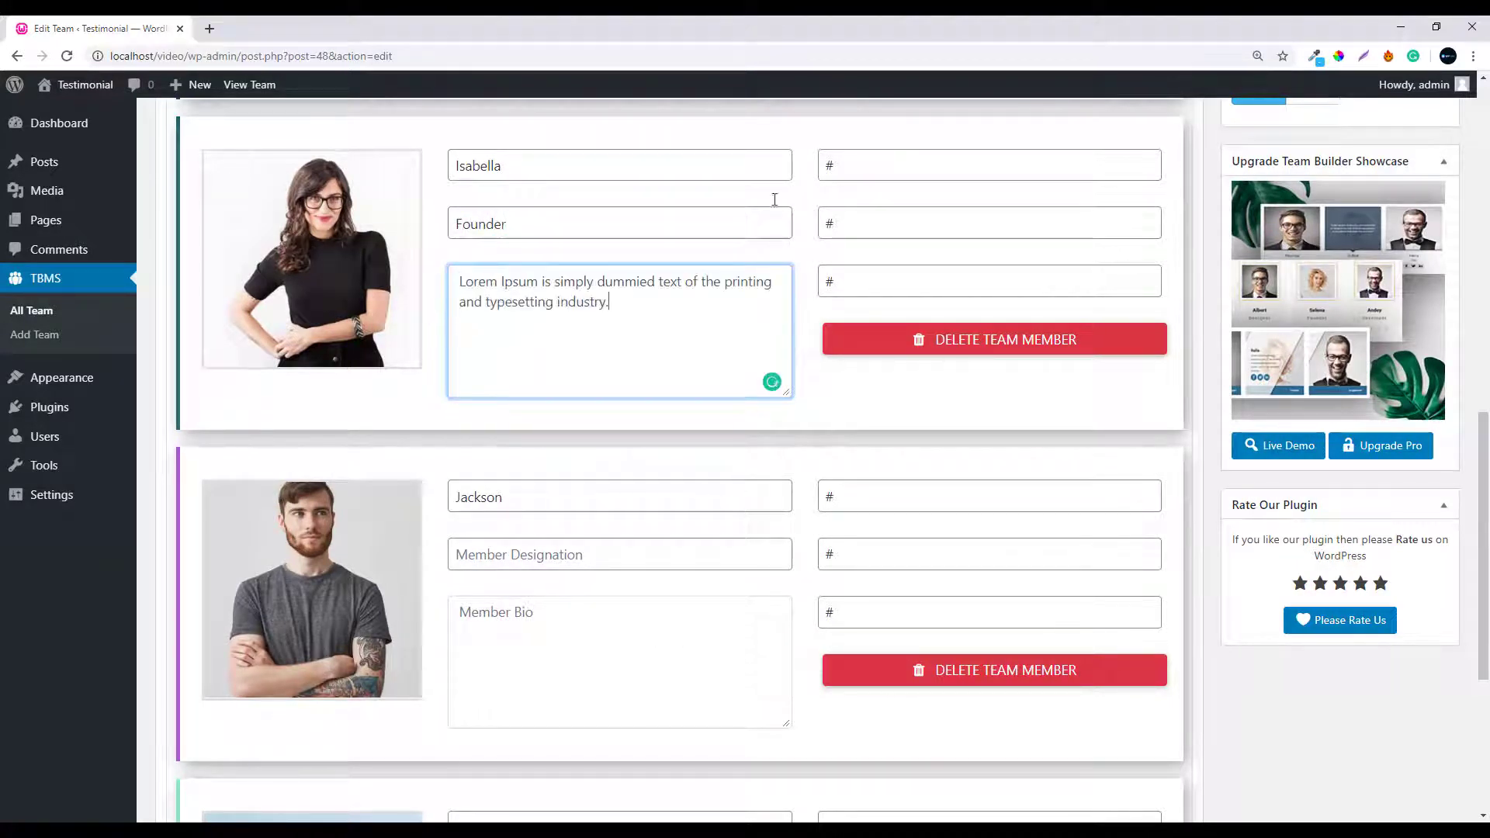
{"action": "left_click", "coordinate": [846, 169]}
{"action": "key", "text": "BackSpace"}
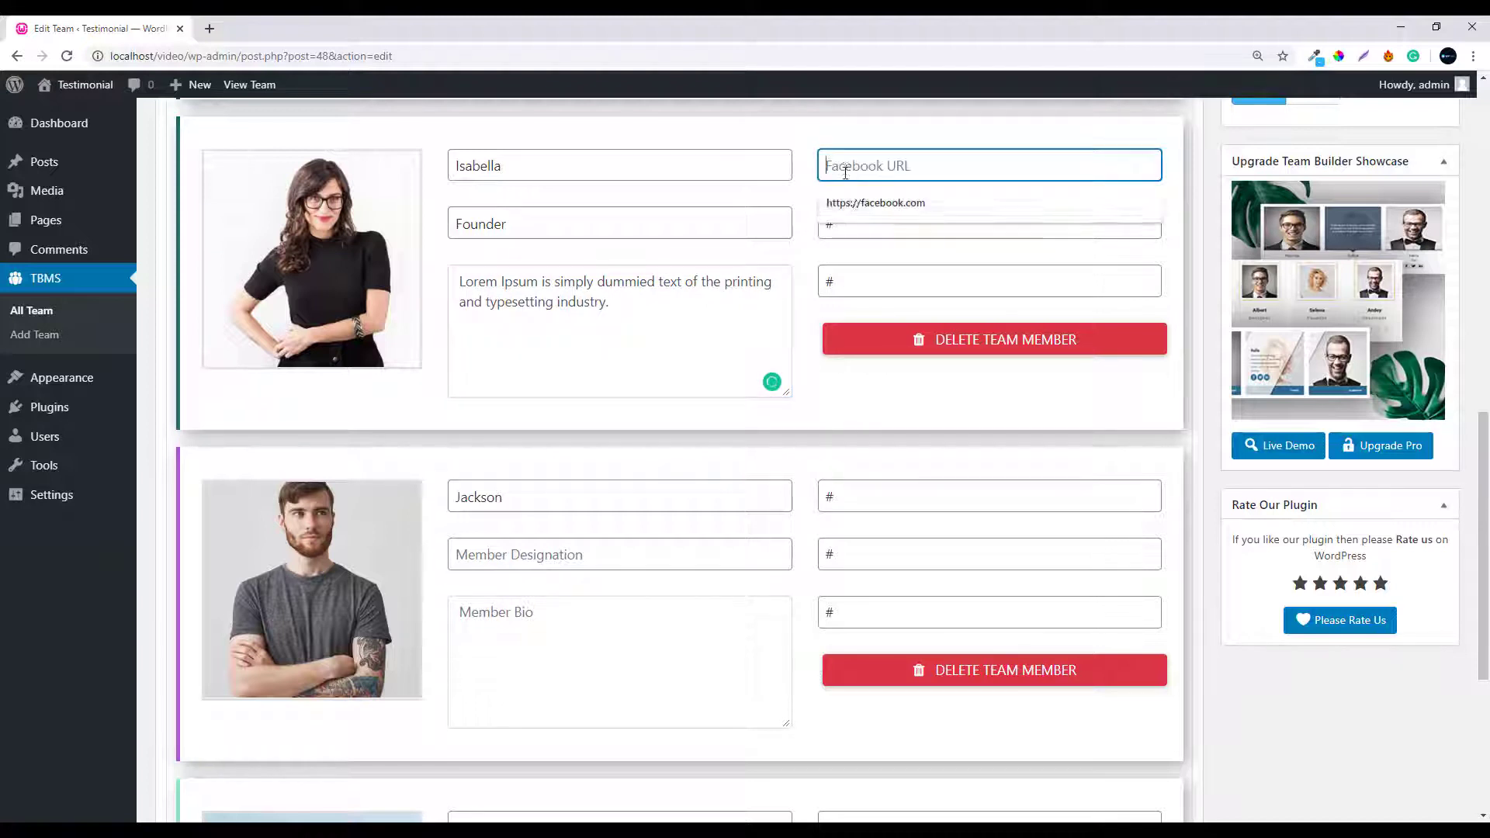
{"action": "left_click", "coordinate": [853, 201]}
{"action": "left_click", "coordinate": [853, 225]}
{"action": "key", "text": "BackSpace"}
{"action": "left_click", "coordinate": [856, 260]}
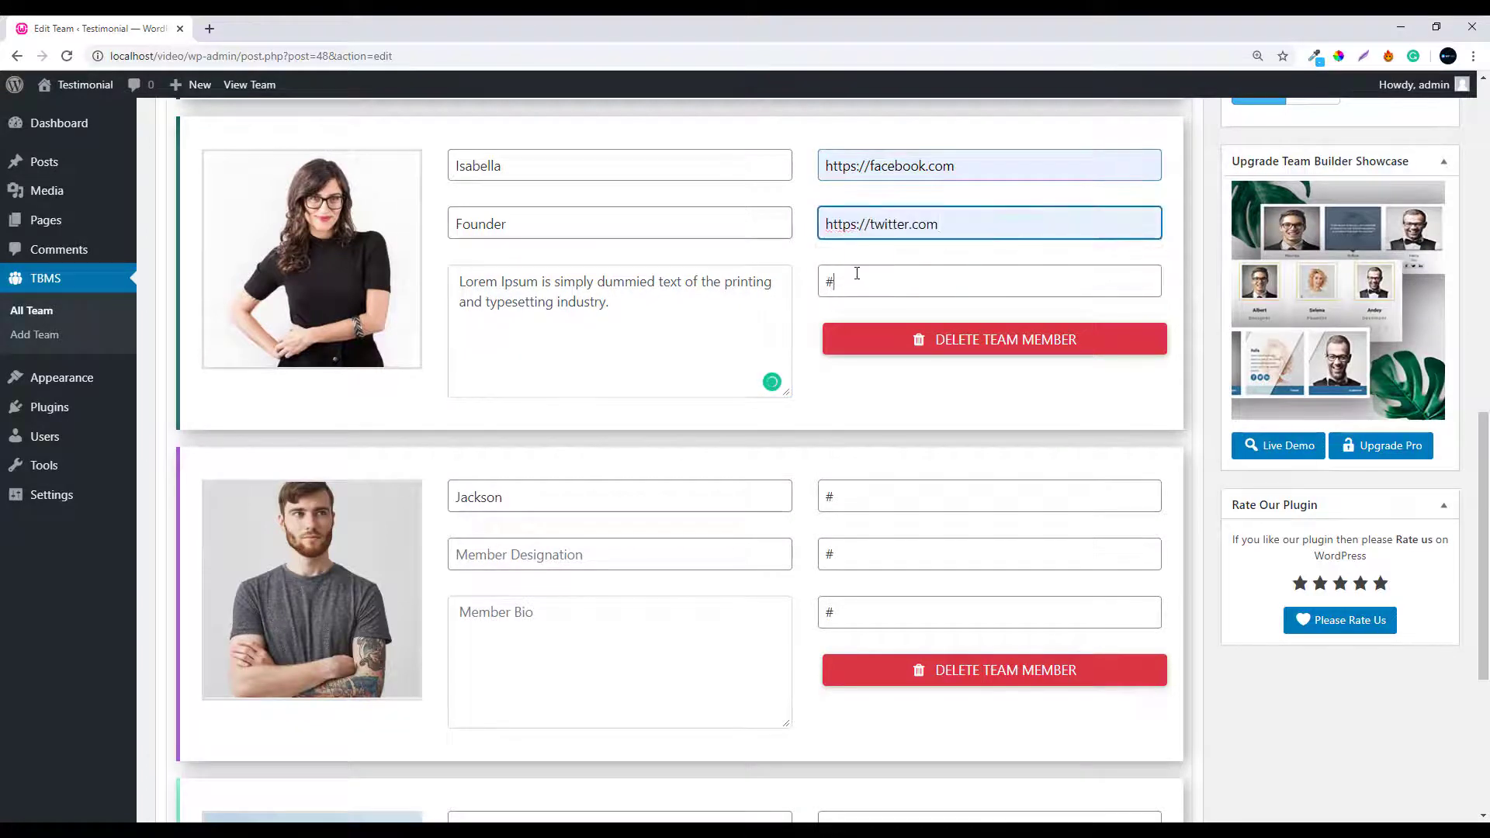
{"action": "left_click", "coordinate": [858, 281]}
{"action": "key", "text": "BackSpace"}
{"action": "left_click", "coordinate": [871, 316]}
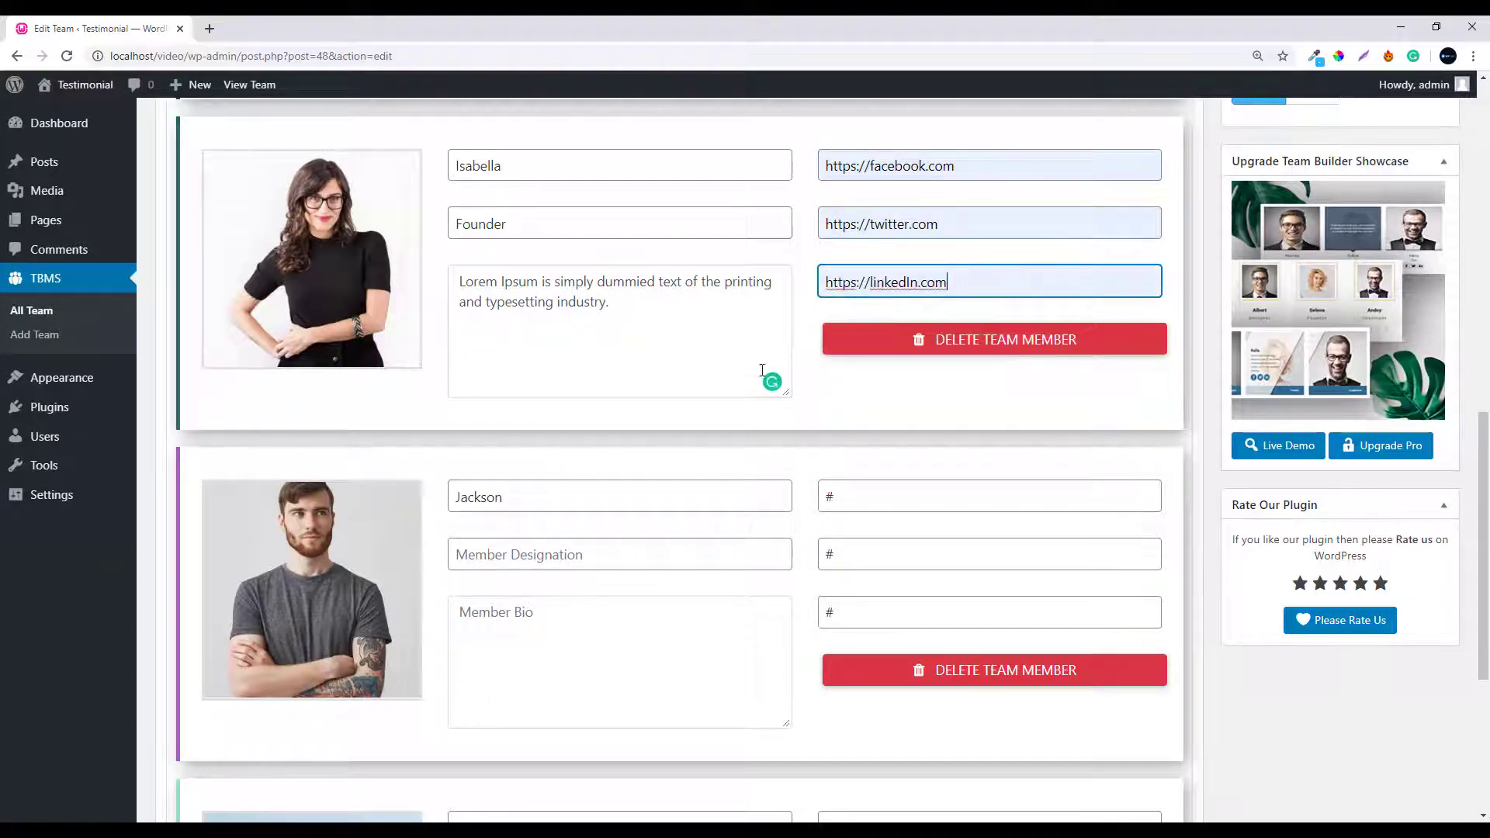
Set Jackson's designation to Developer and paste the sample bio
{"action": "left_click", "coordinate": [505, 557]}
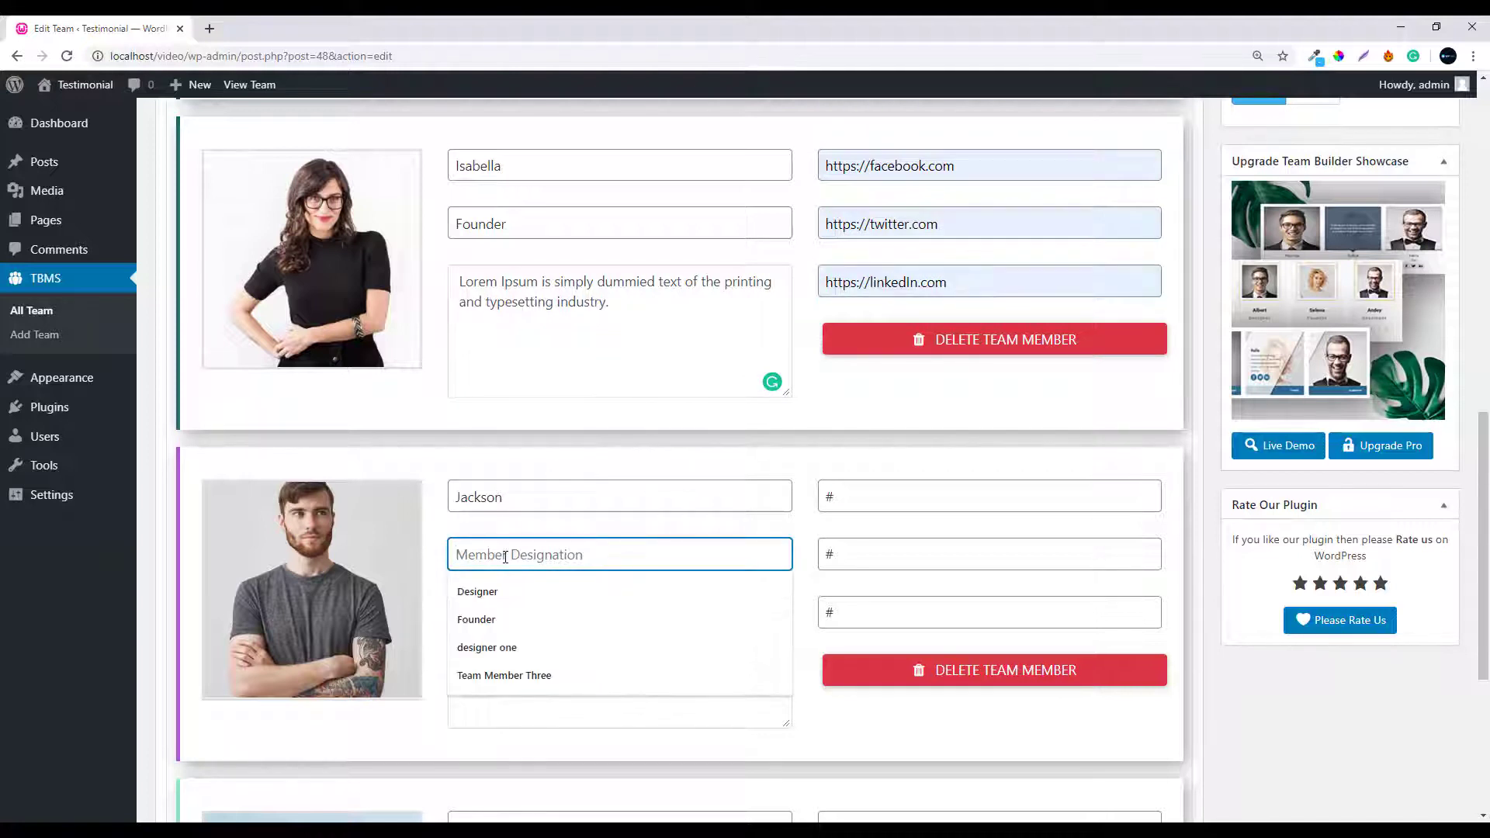
{"action": "type", "text": "Developer"}
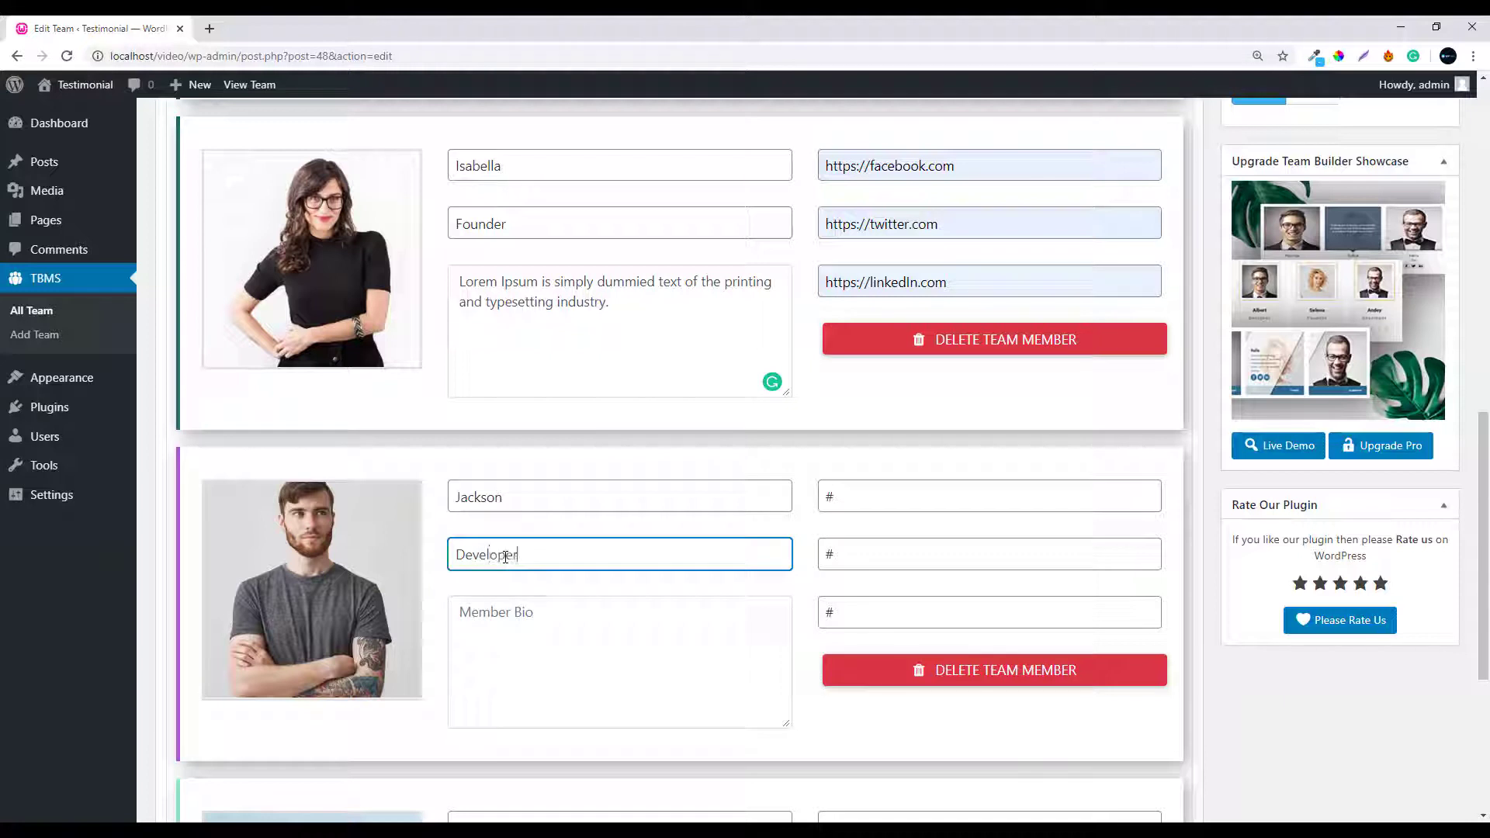
{"action": "left_click", "coordinate": [499, 615]}
{"action": "type", "text": "Lorem Ipsum is simply dummied text of the printing and typesetting industry."}
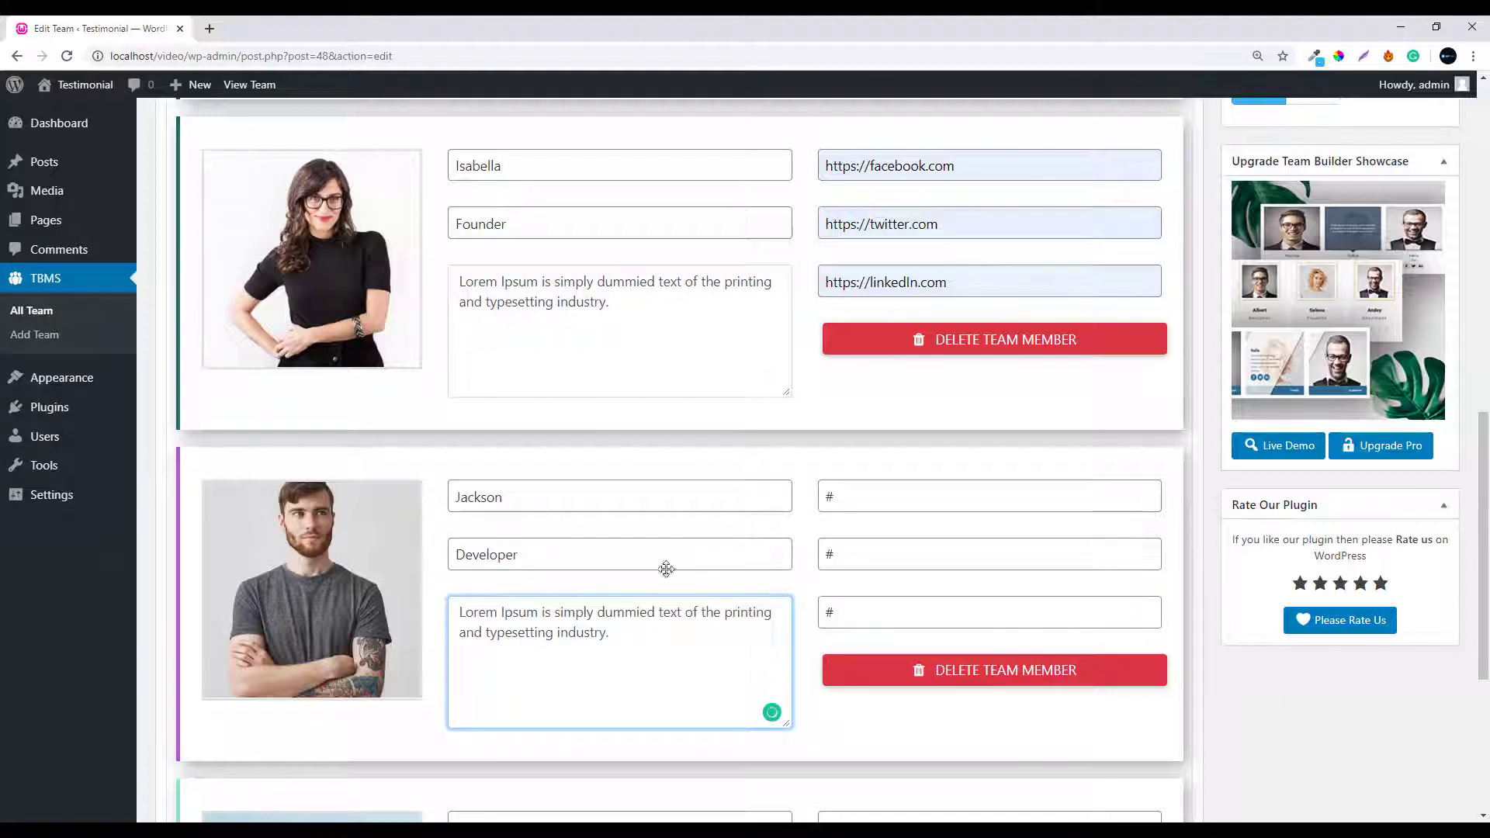
{"action": "left_click", "coordinate": [835, 496]}
{"action": "key", "text": "BackSpace"}
{"action": "left_click", "coordinate": [861, 529]}
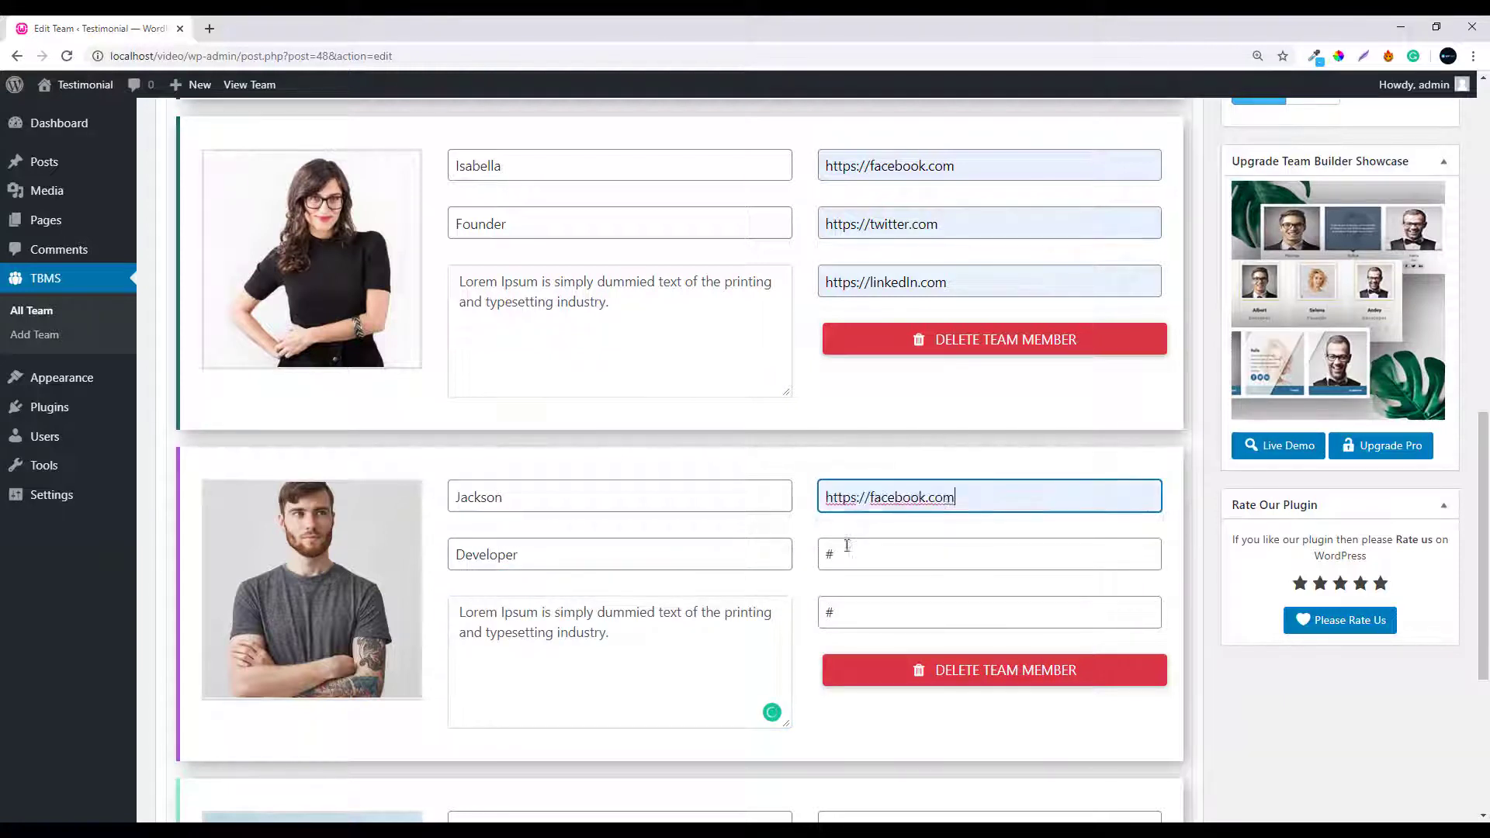
{"action": "left_click", "coordinate": [846, 547]}
{"action": "key", "text": "BackSpace"}
{"action": "left_click", "coordinate": [848, 596]}
{"action": "left_click", "coordinate": [848, 611]}
{"action": "key", "text": "BackSpace"}
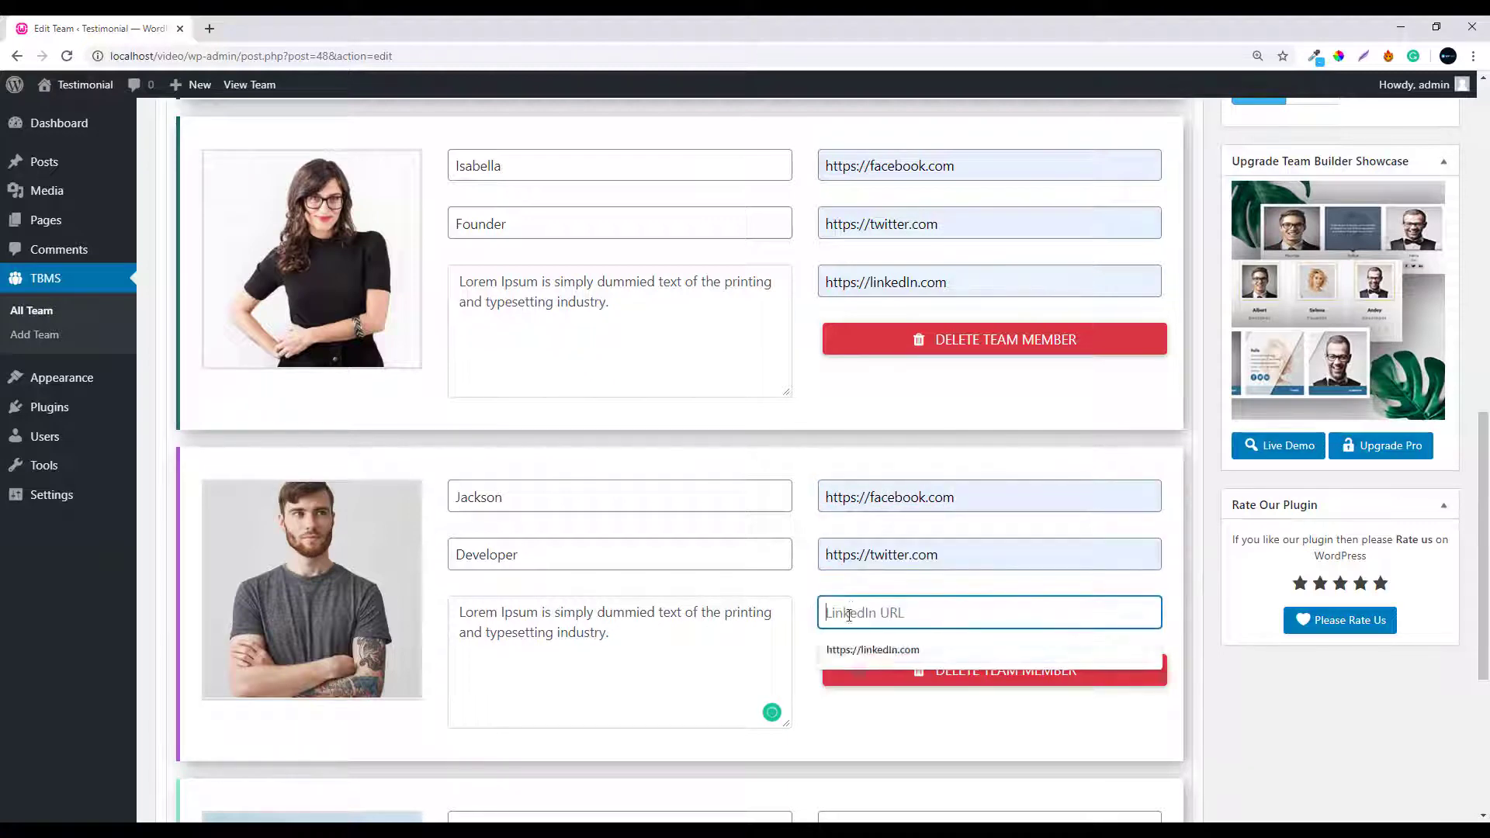
{"action": "left_click", "coordinate": [852, 640]}
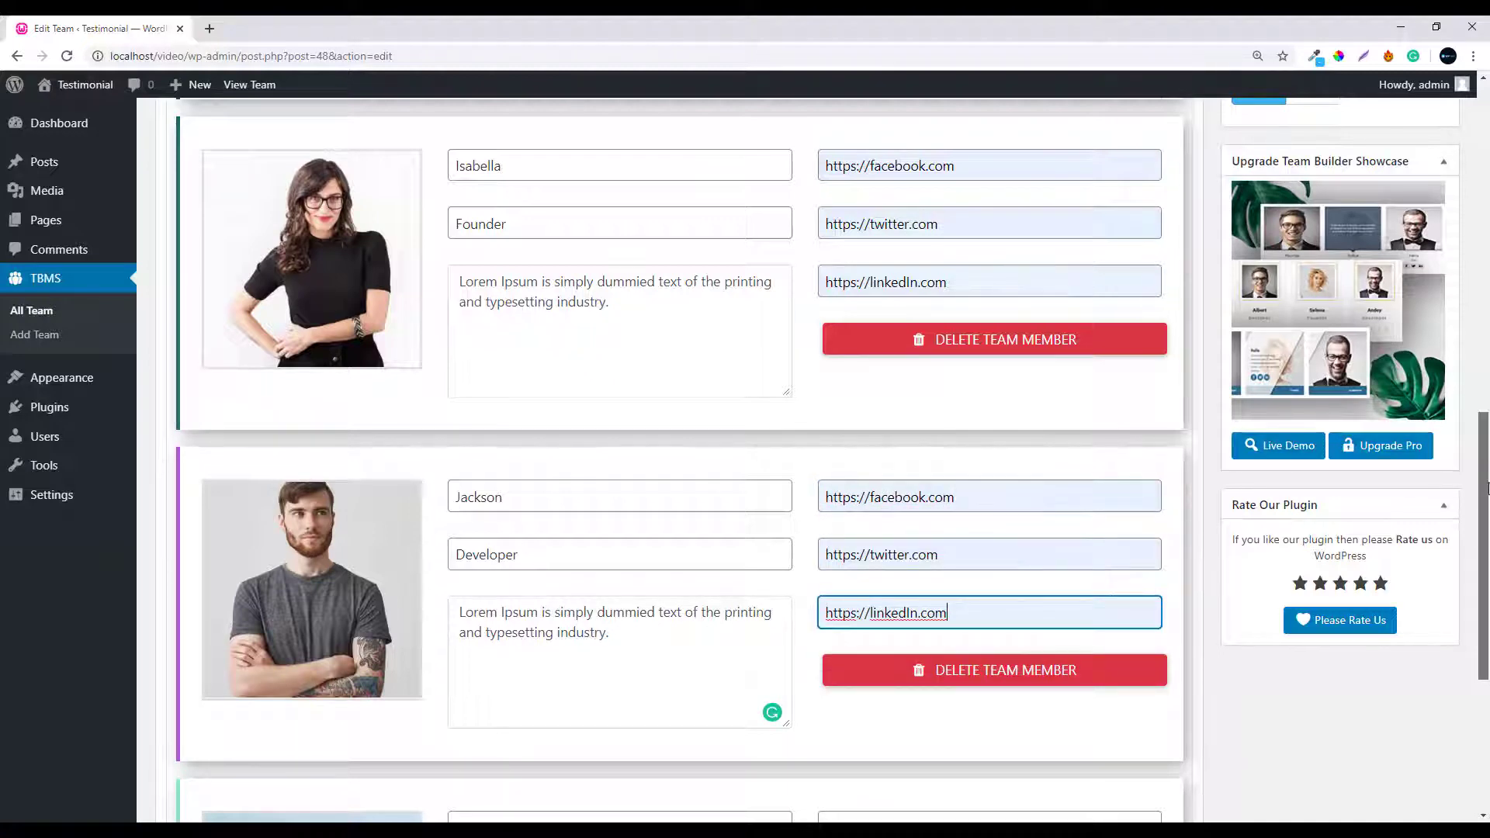
{"action": "scroll", "coordinate": [1486, 643], "scroll_direction": "down", "scroll_amount": 5}
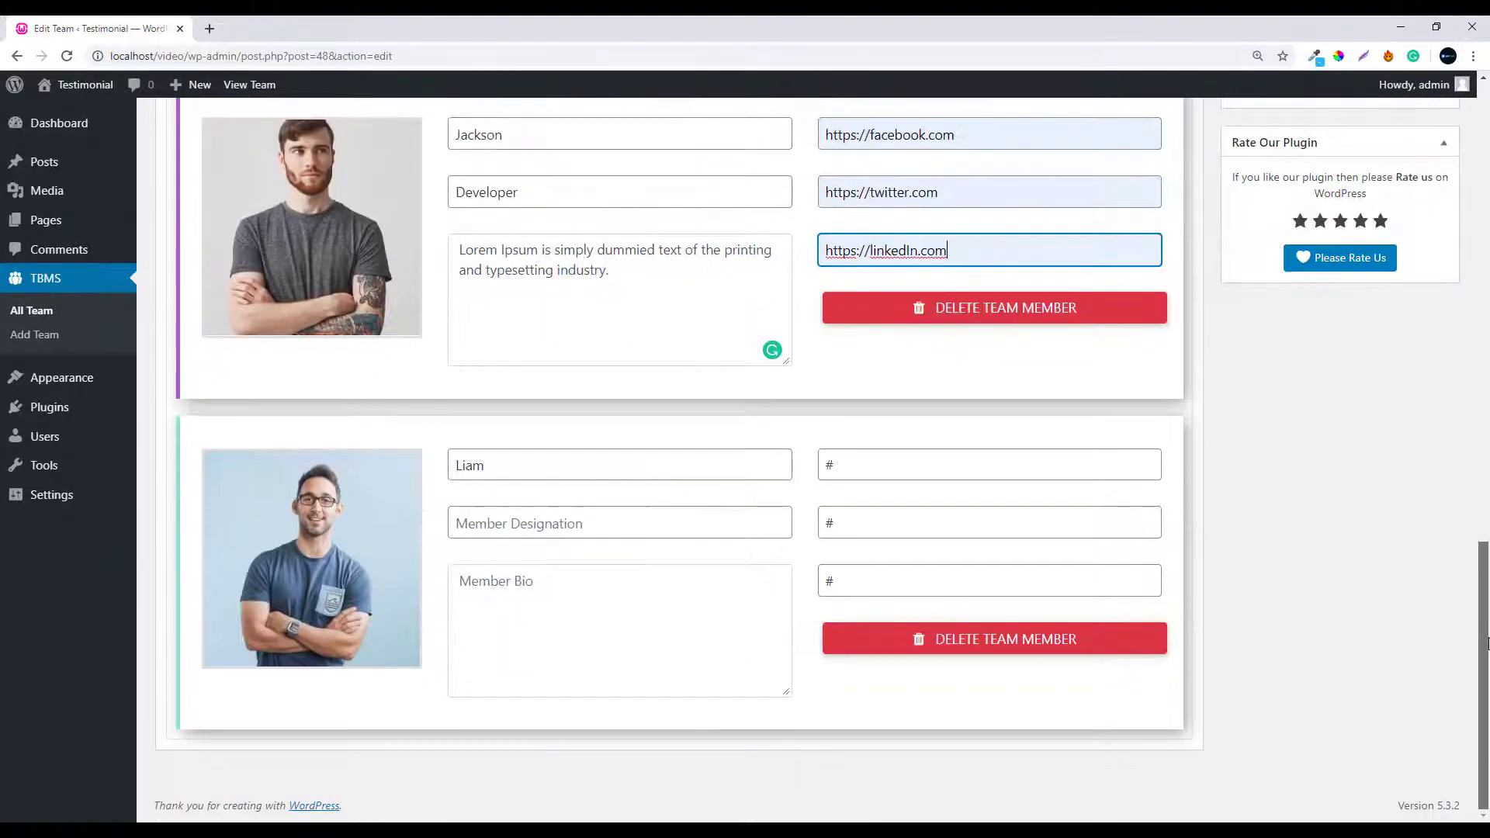
Set Liam's designation to Programmer and paste the Lorem Ipsum bio
{"action": "left_click", "coordinate": [568, 524]}
{"action": "type", "text": "Progra"}
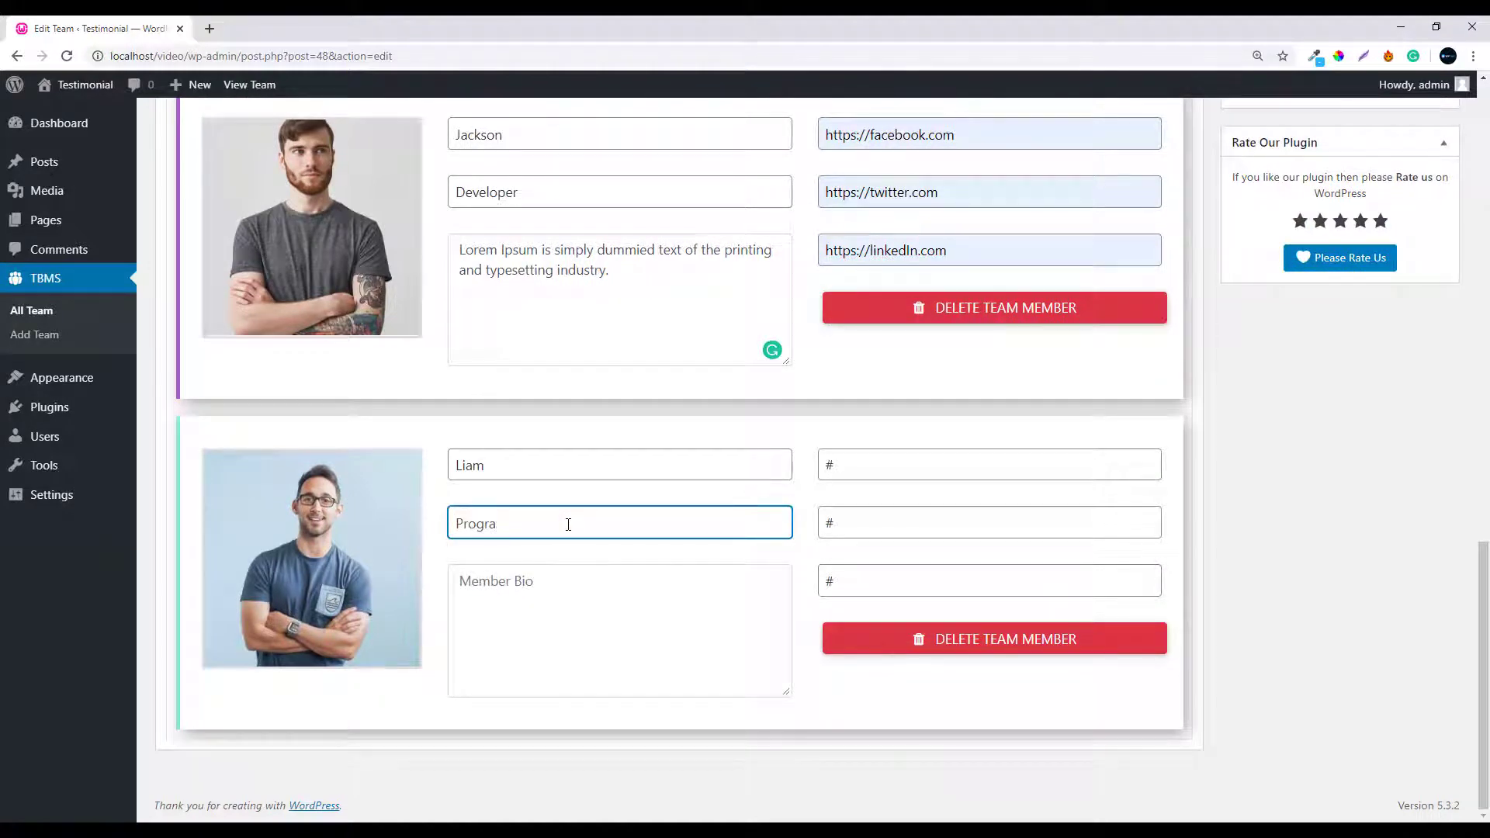
{"action": "type", "text": "mmer"}
{"action": "right_click", "coordinate": [544, 590]}
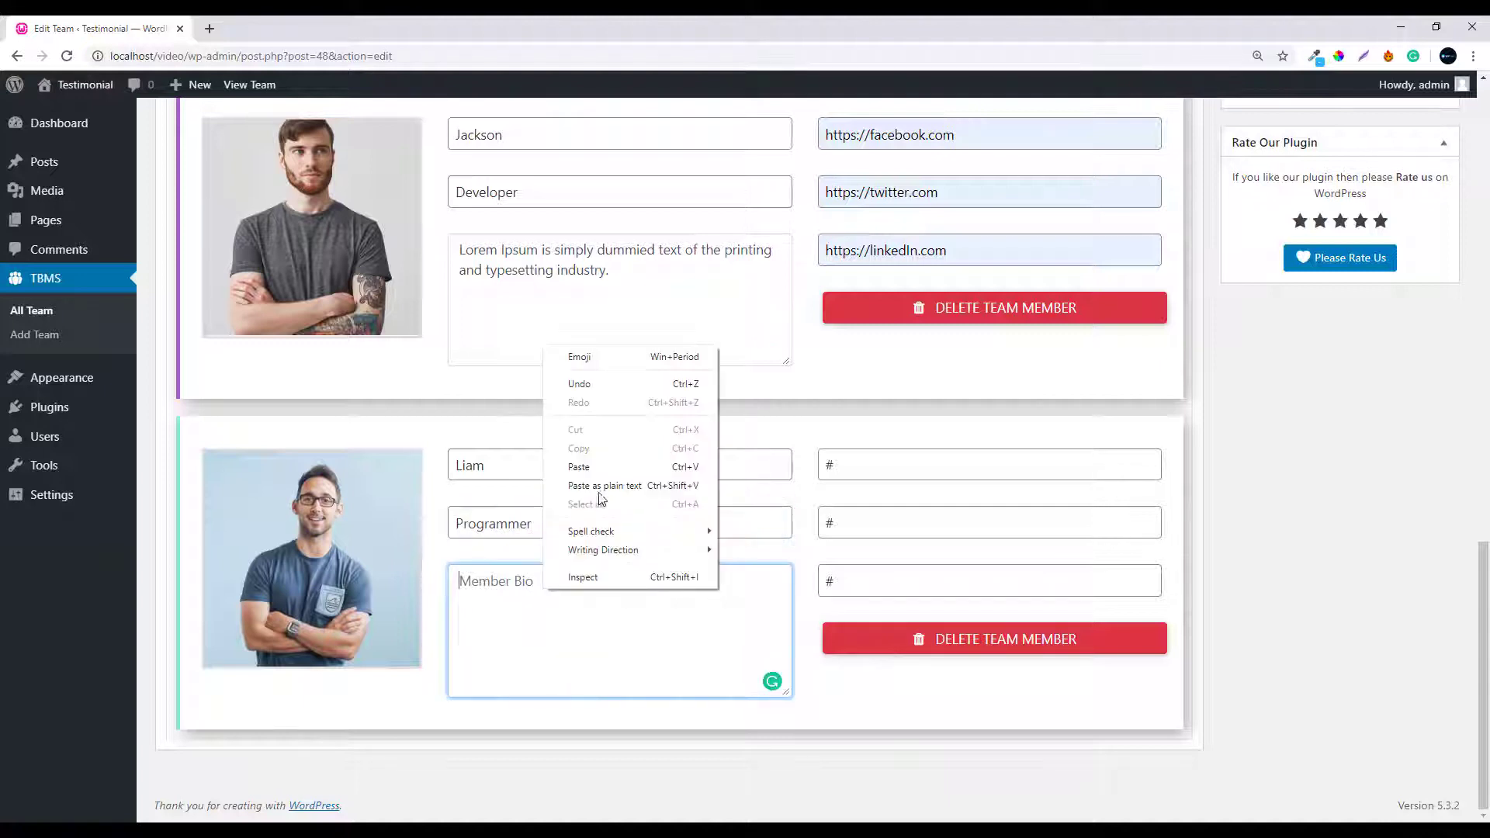
{"action": "left_click", "coordinate": [589, 466]}
{"action": "left_click", "coordinate": [877, 472]}
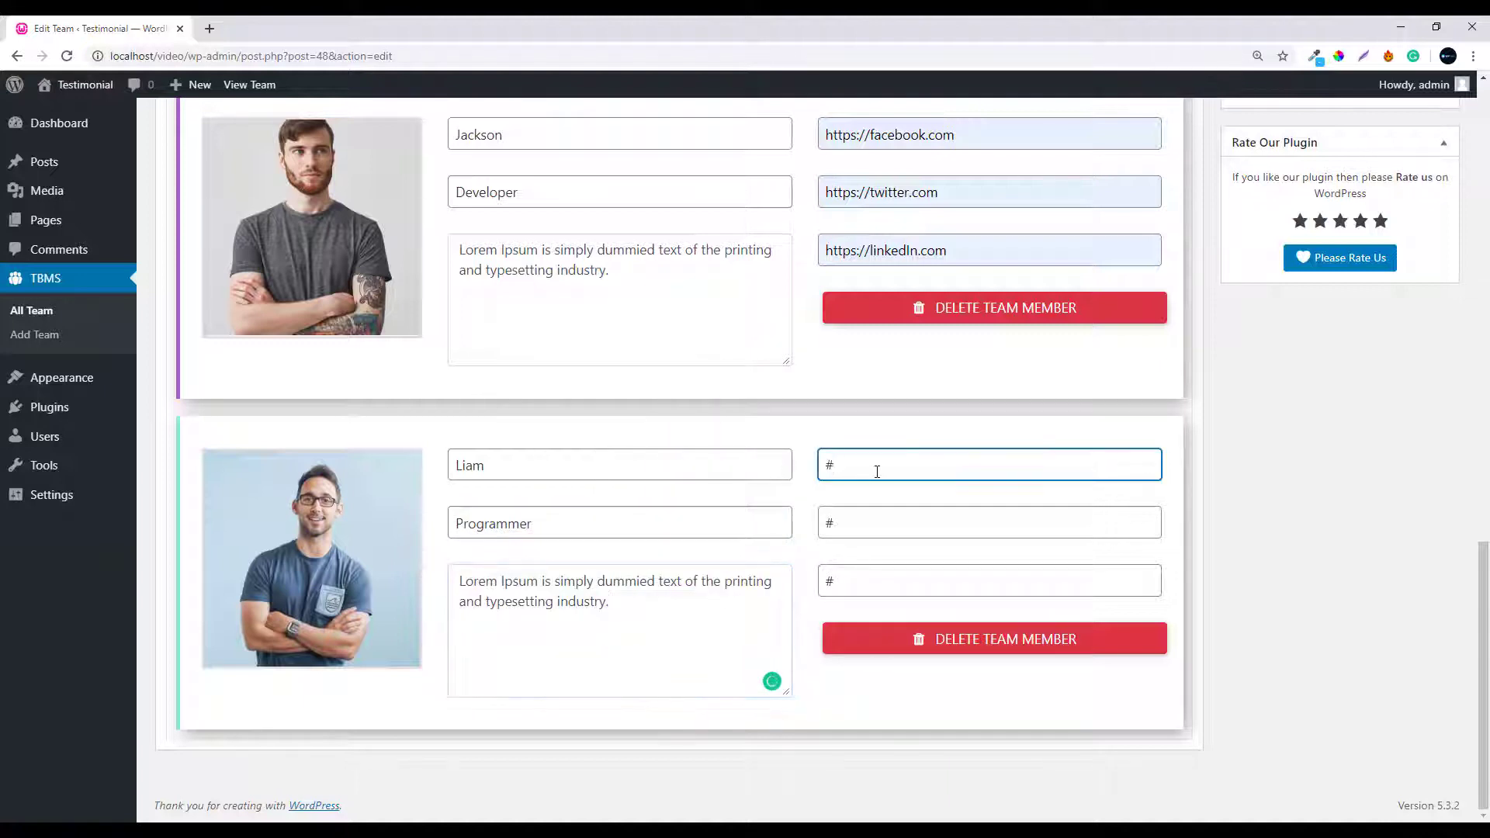
{"action": "key", "text": "BackSpace"}
{"action": "type", "text": "facebook"}
{"action": "left_click", "coordinate": [862, 500]}
{"action": "left_click", "coordinate": [860, 517]}
{"action": "key", "text": "BackSpace"}
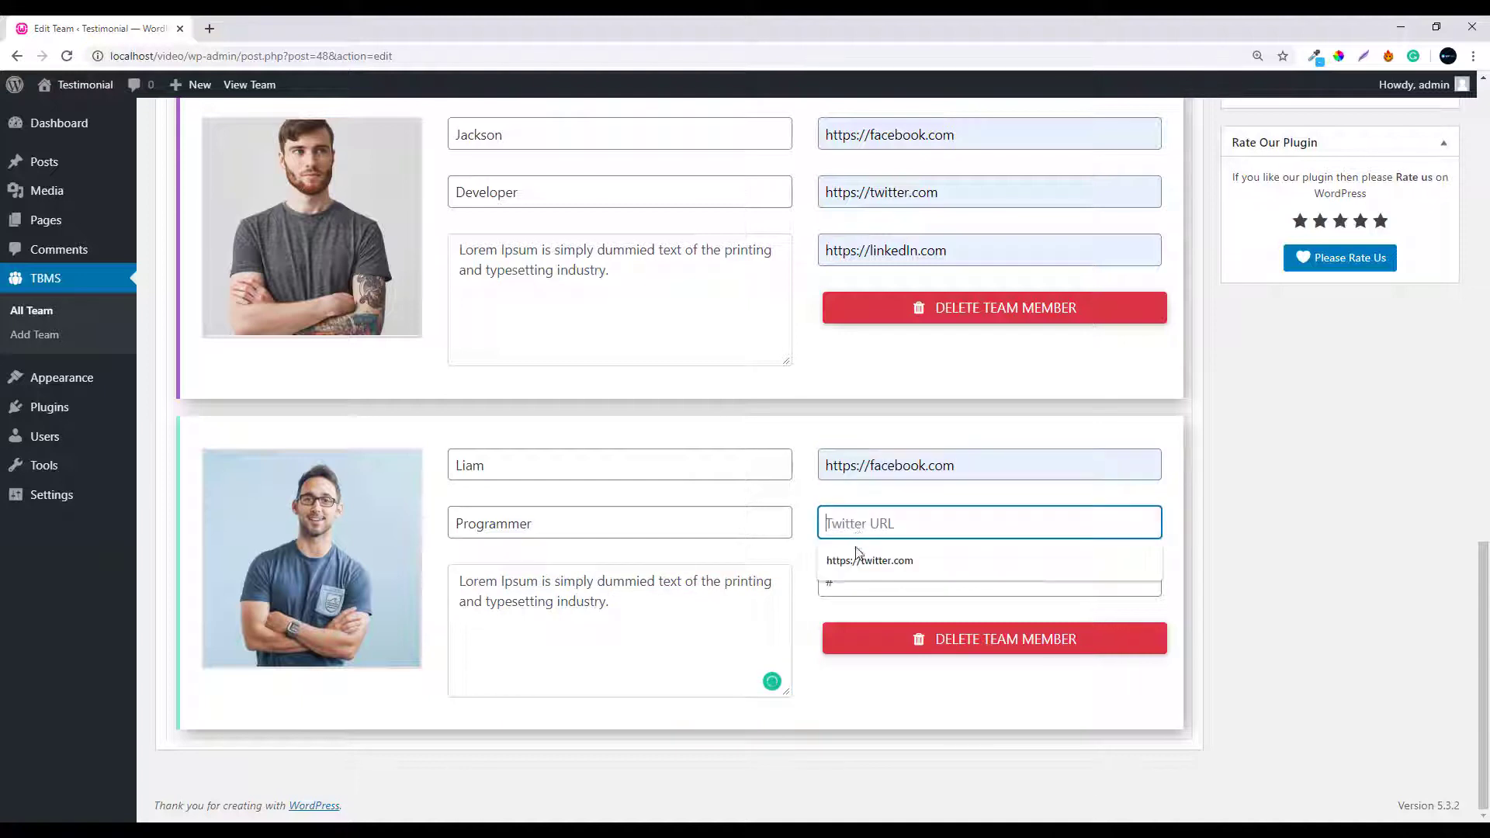
{"action": "left_click", "coordinate": [859, 557]}
{"action": "left_click", "coordinate": [851, 579]}
{"action": "key", "text": "BackSpace"}
{"action": "left_click", "coordinate": [864, 621]}
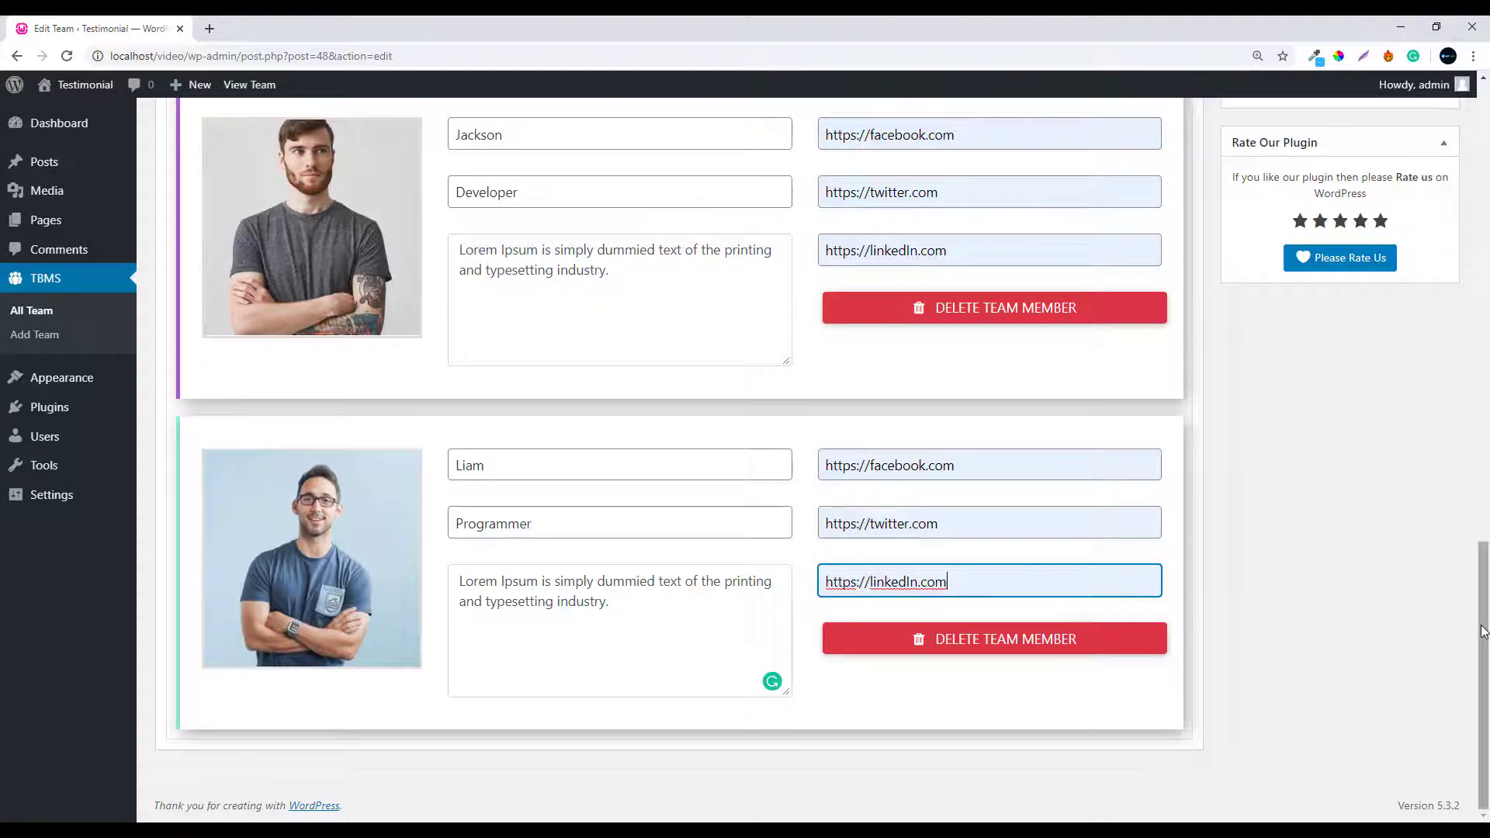
{"action": "left_click_drag", "start_coordinate": [1484, 611], "coordinate": [1482, 204]}
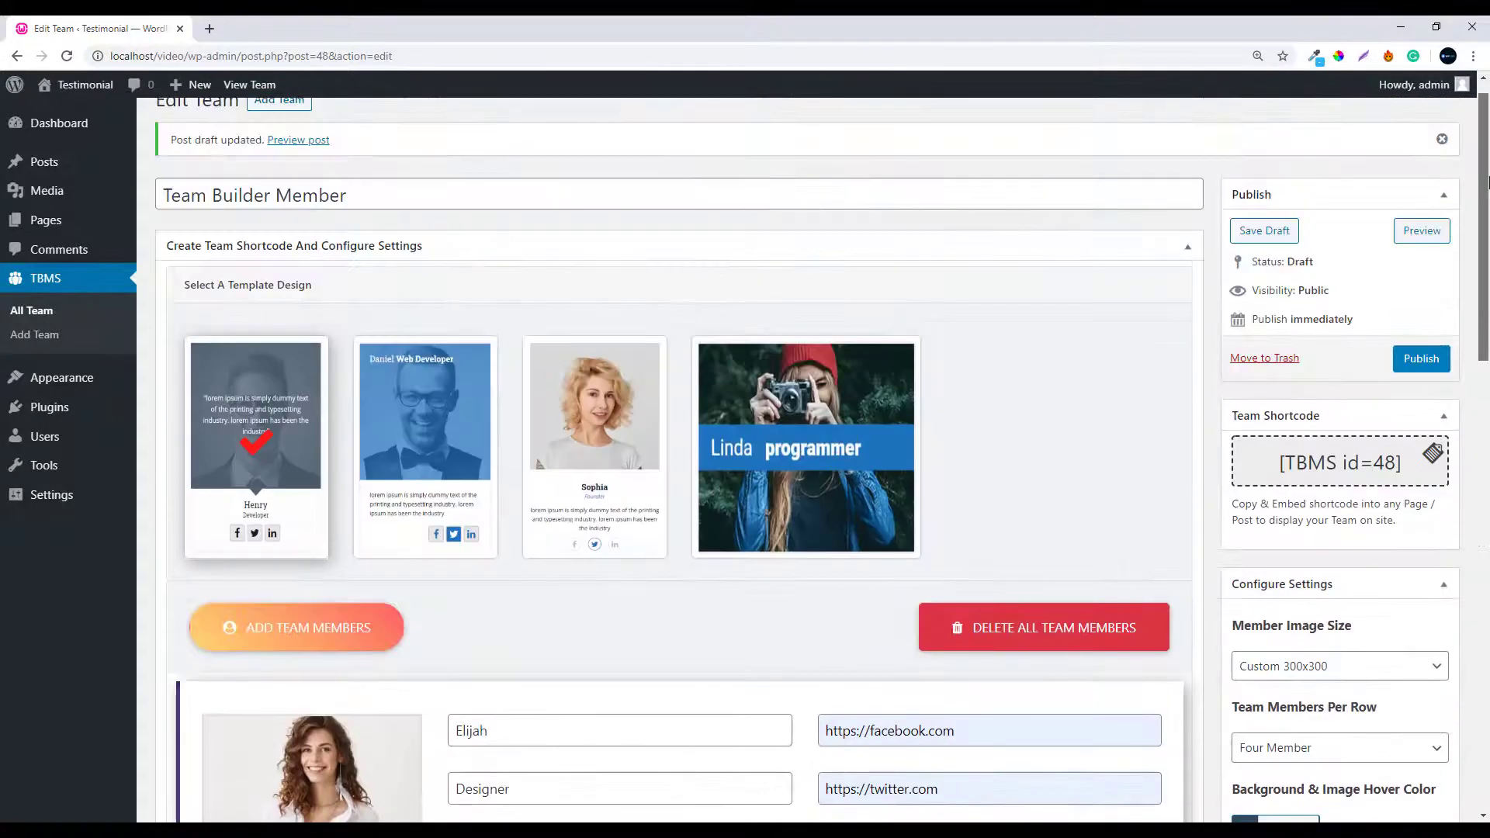
Publish the four-member team, generating its shortcode [TBMS id=48]
{"action": "left_click", "coordinate": [1421, 361]}
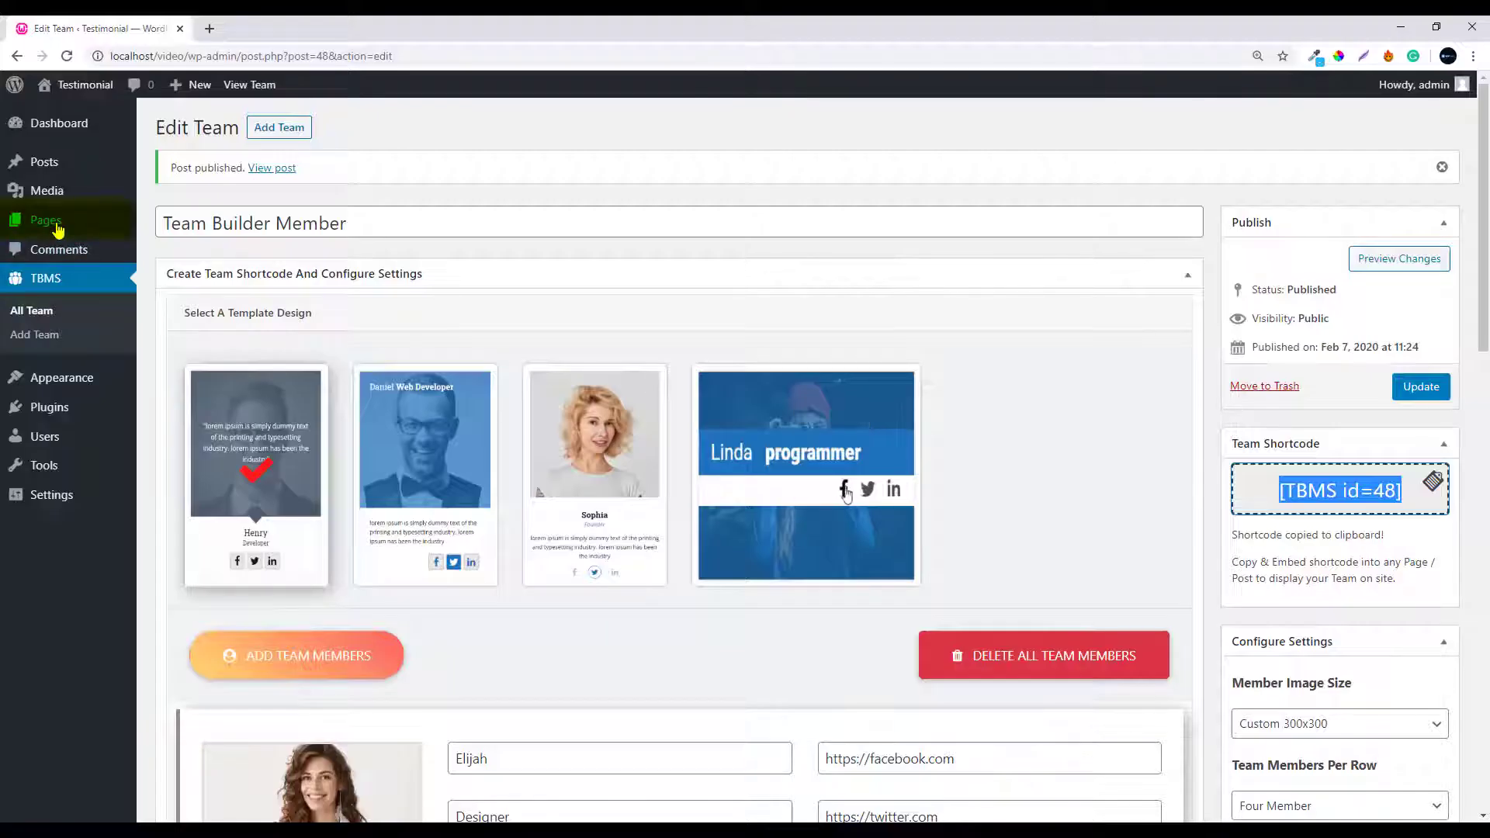
Open the Add New Page editor in a second browser tab
{"action": "mouse_move", "coordinate": [56, 226]}
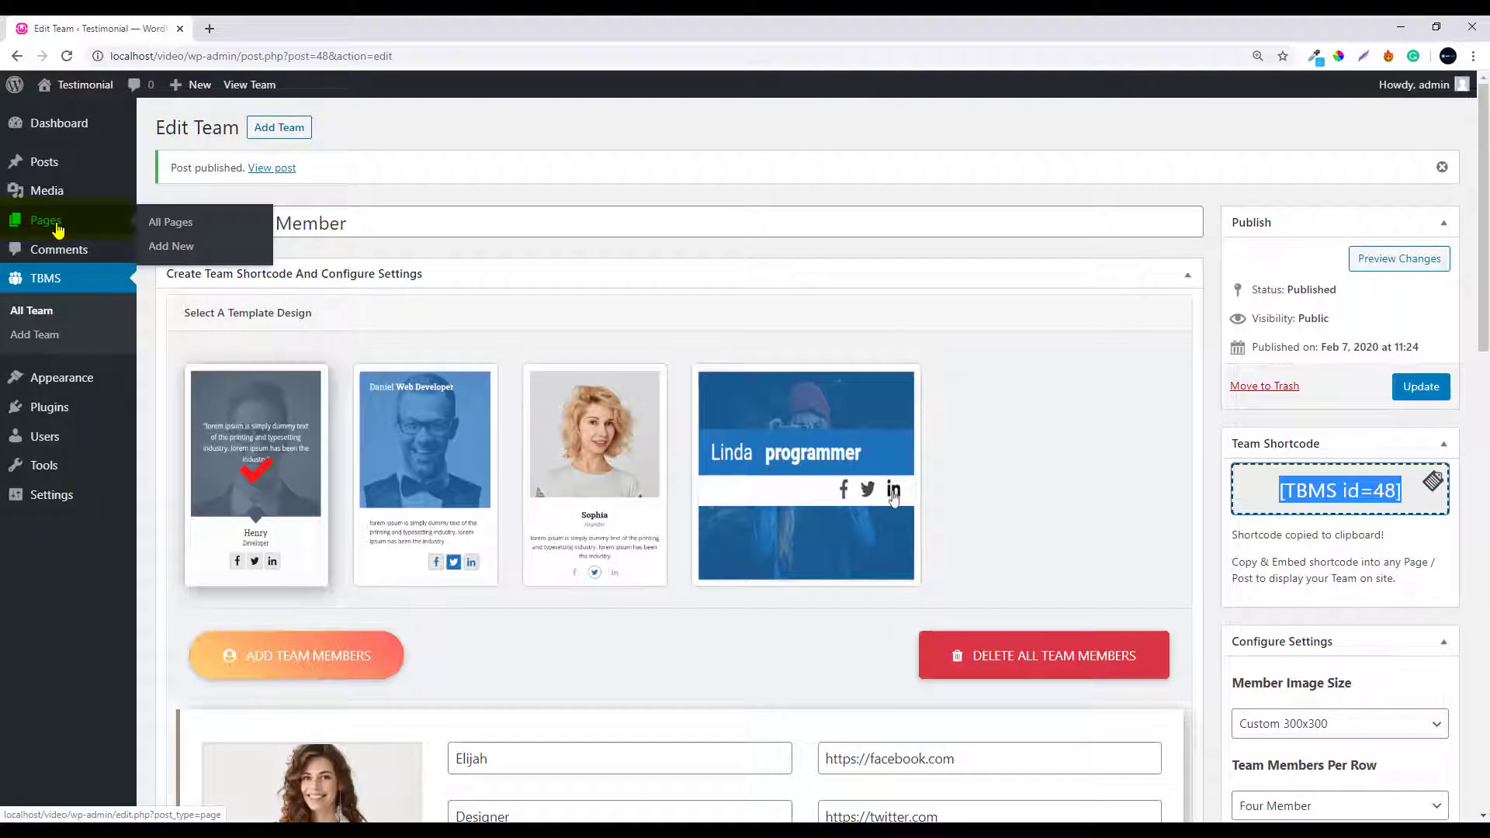
{"action": "right_click", "coordinate": [173, 248]}
{"action": "left_click", "coordinate": [184, 257]}
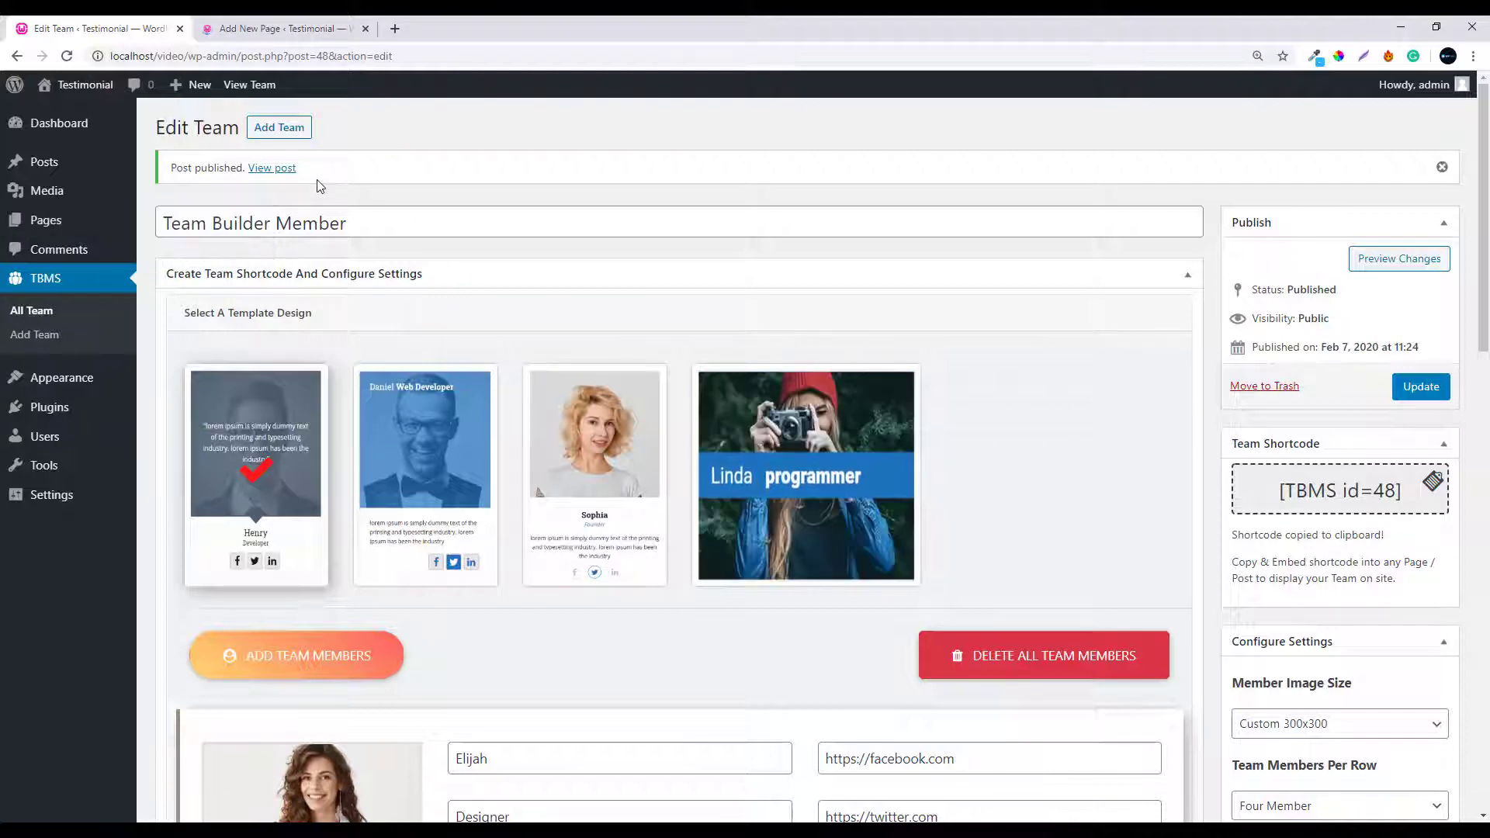
Create a page titled 'Team Member' containing the shortcode [TBMS id=48] and publish it
{"action": "left_click", "coordinate": [296, 29]}
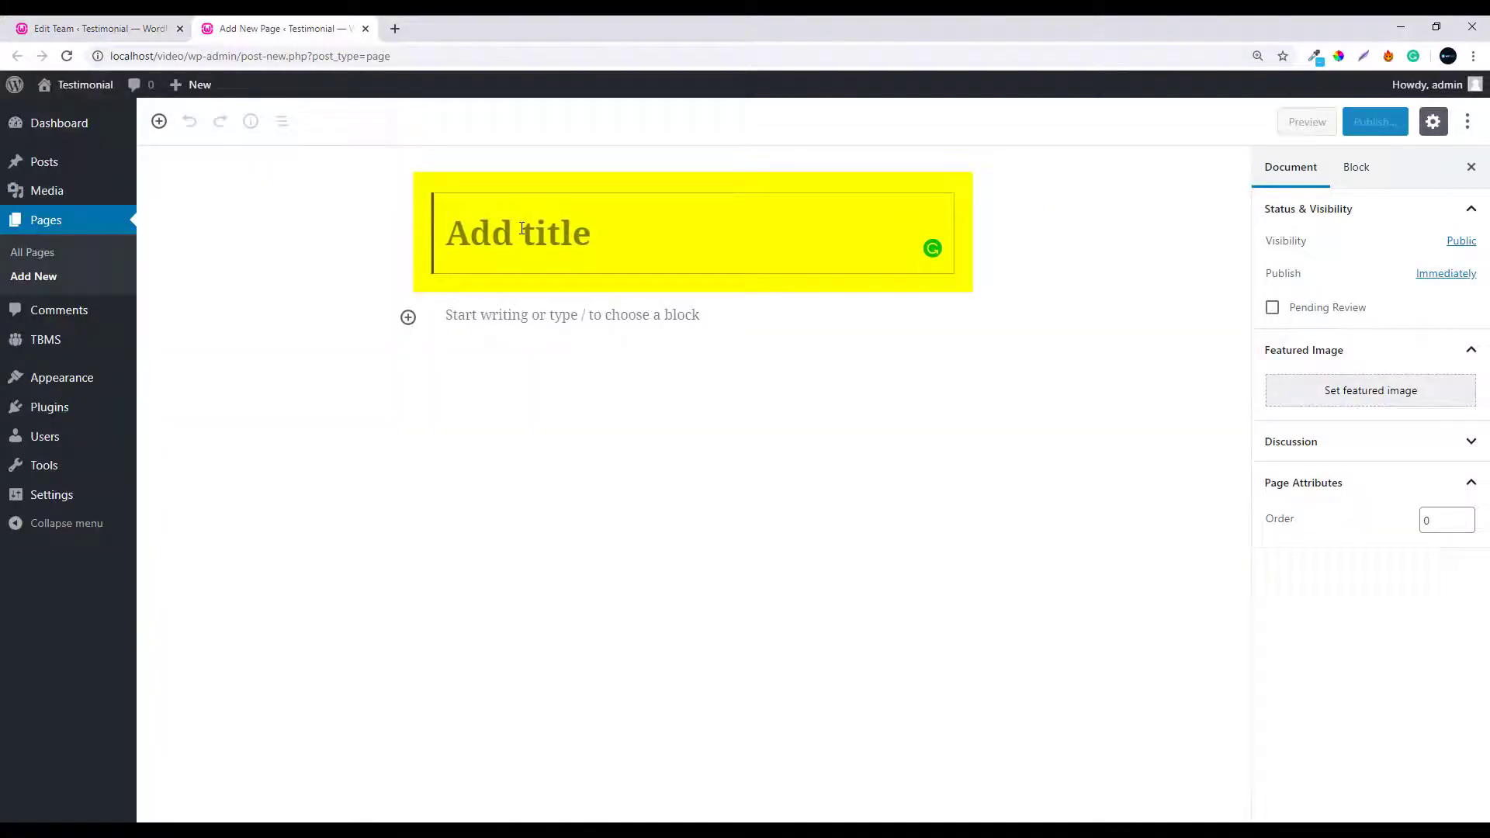
{"action": "type", "text": "Team"}
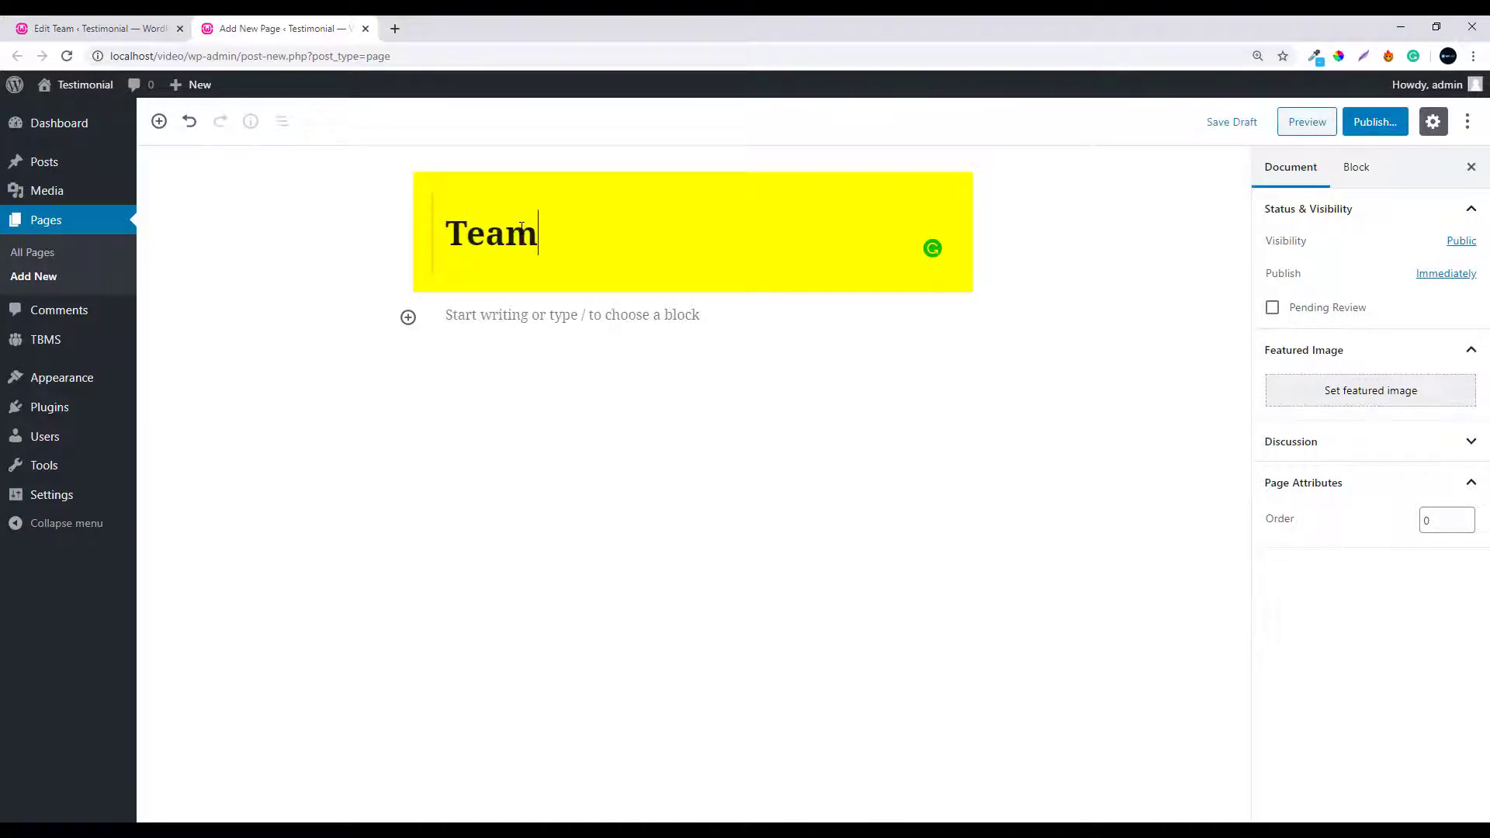
{"action": "type", "text": " Mem"}
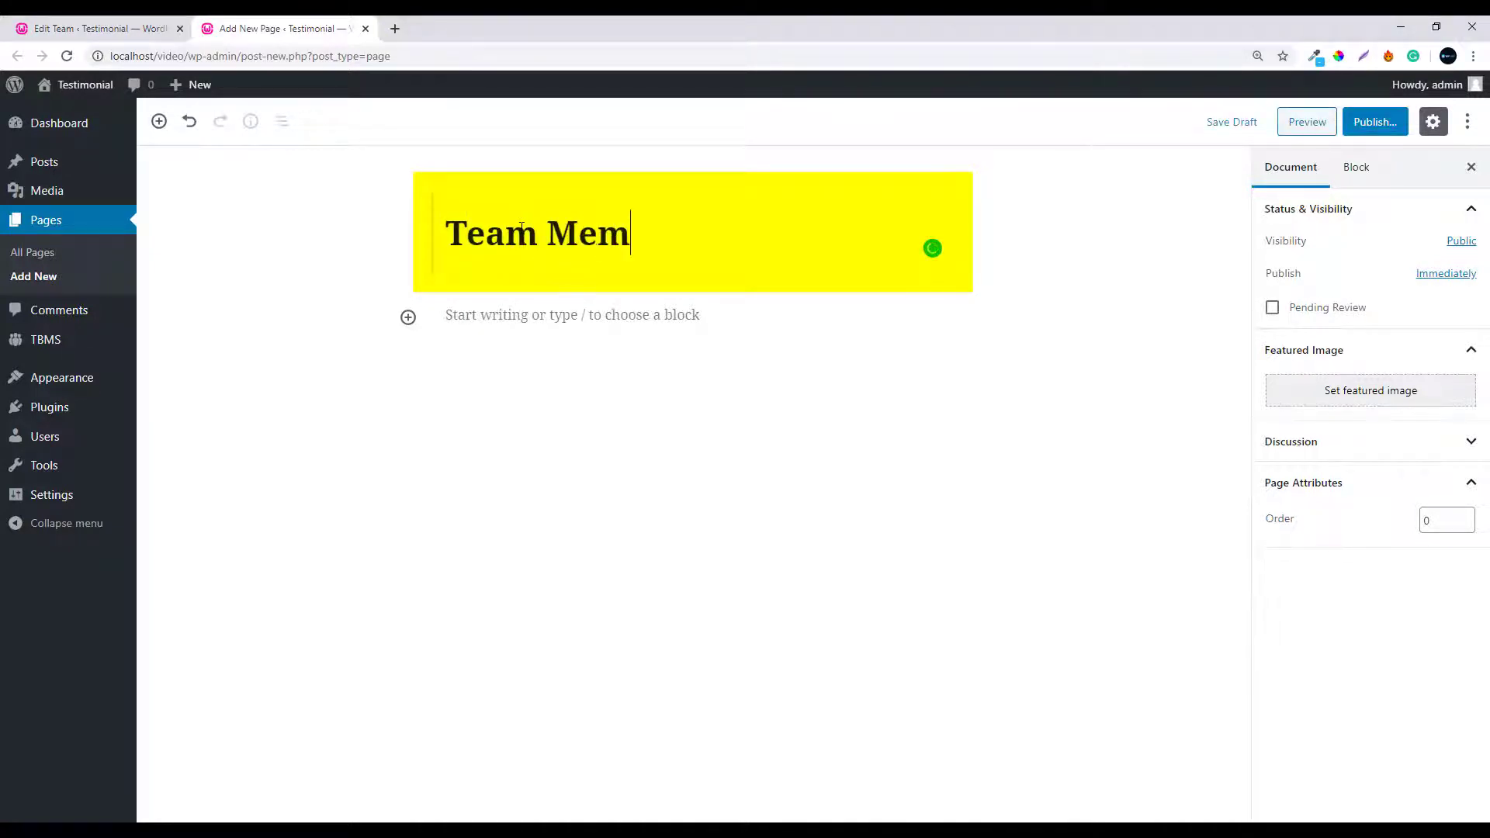
{"action": "type", "text": "ber"}
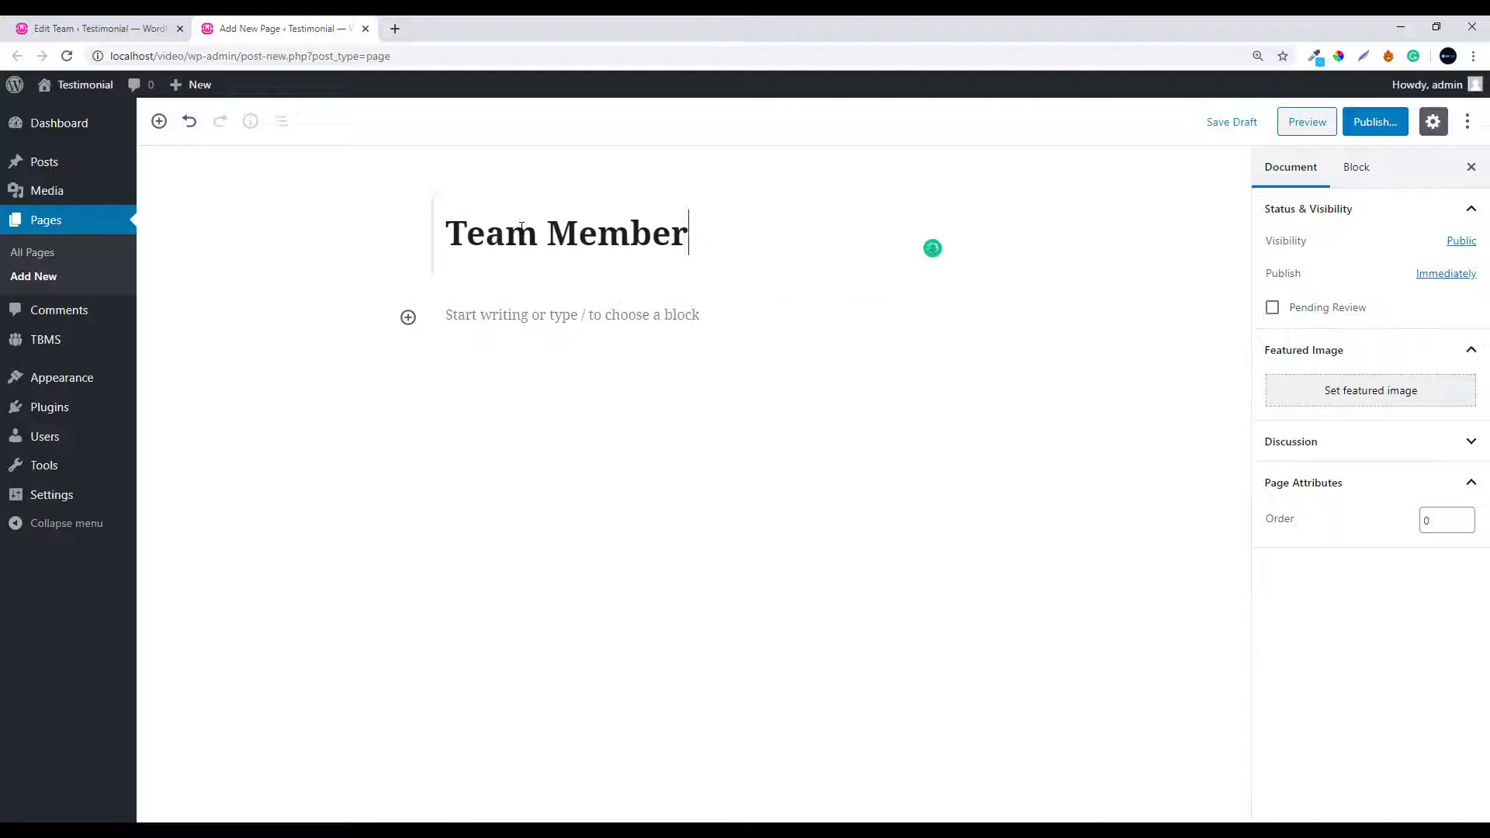
{"action": "left_click", "coordinate": [475, 312]}
{"action": "right_click", "coordinate": [479, 314]}
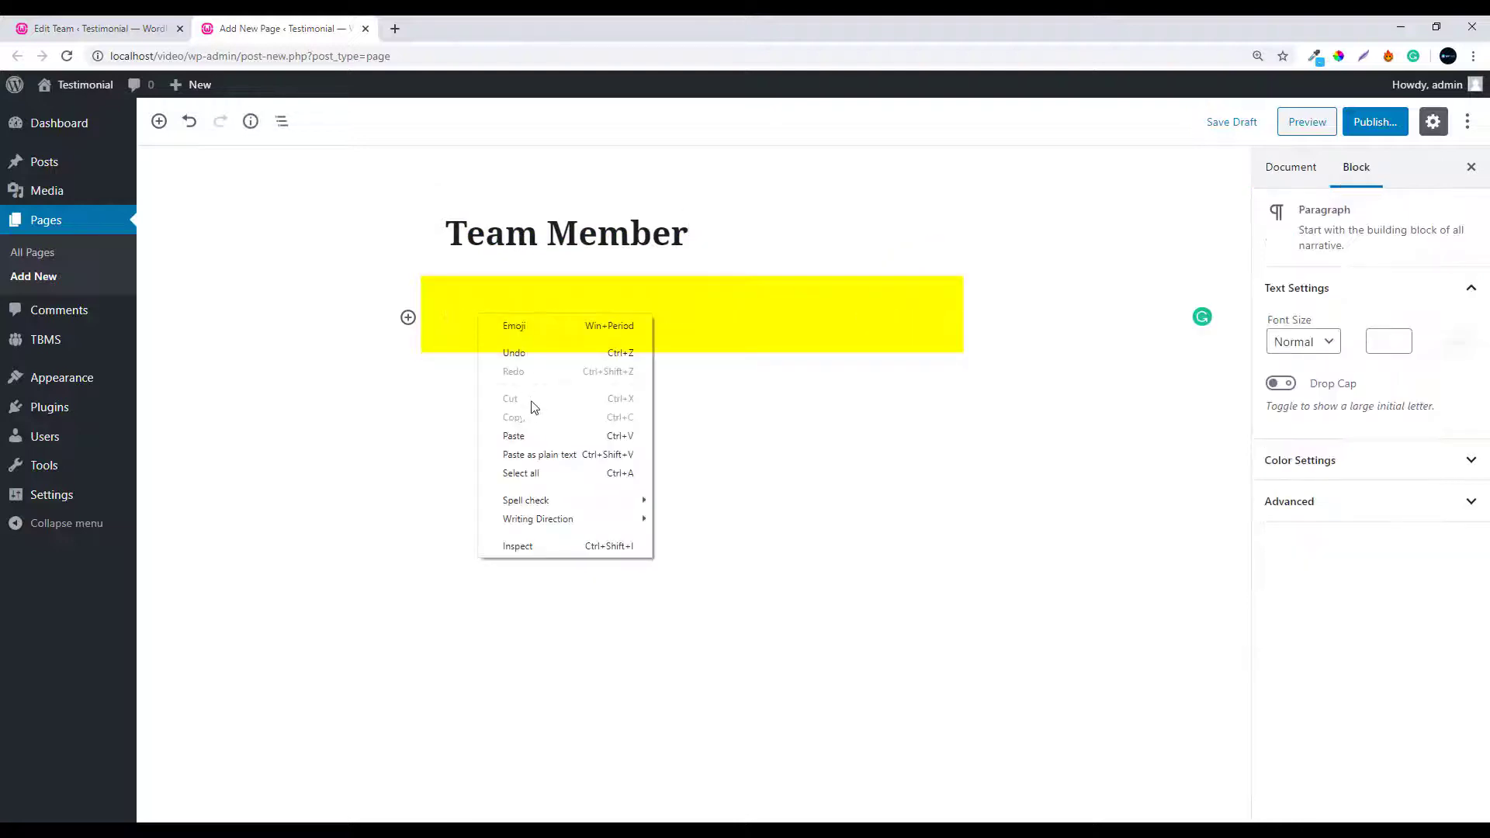
{"action": "left_click", "coordinate": [533, 441]}
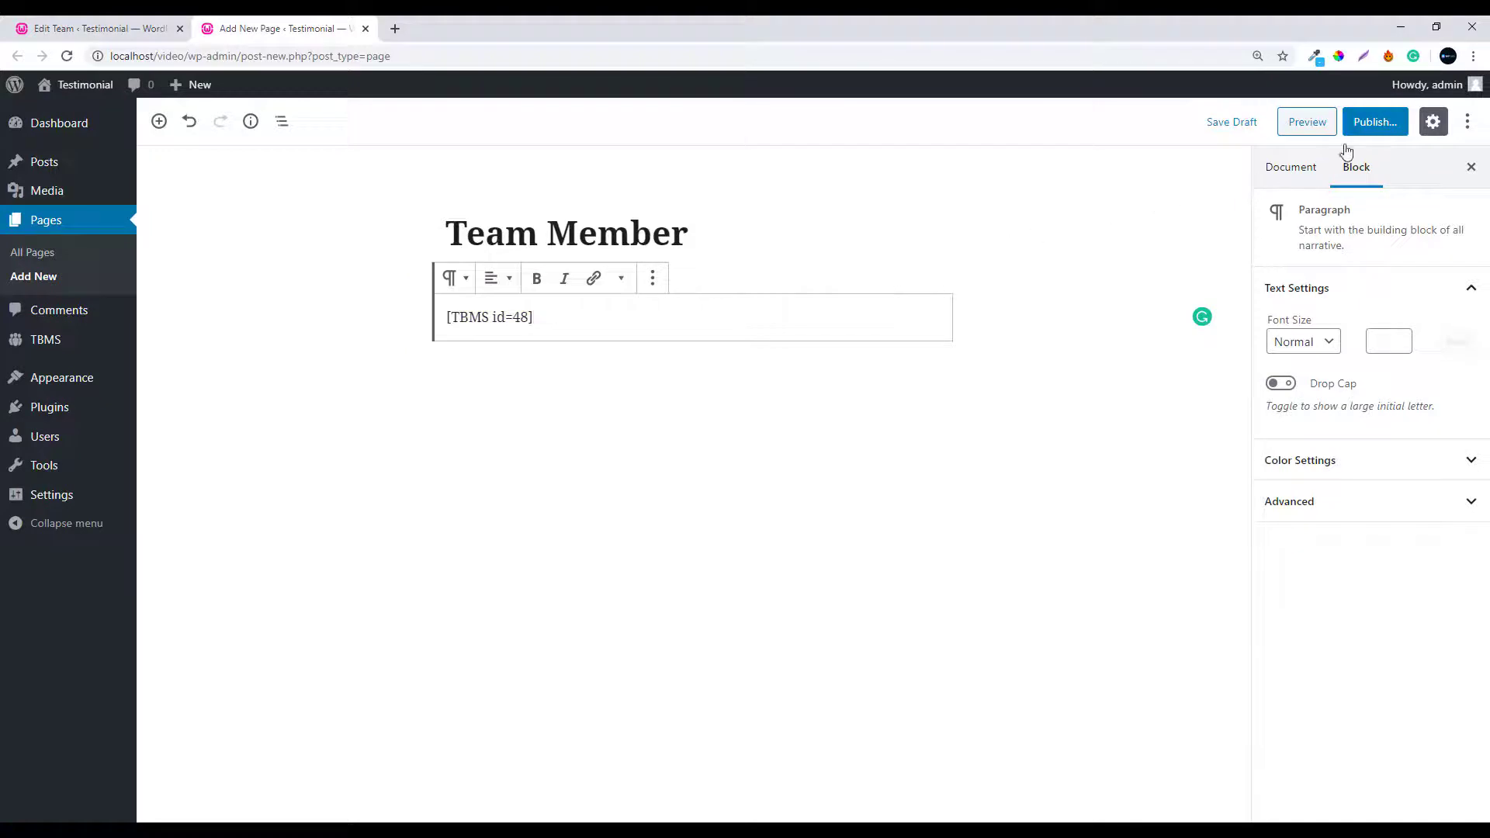
{"action": "left_click", "coordinate": [1365, 128]}
{"action": "left_click", "coordinate": [1375, 123]}
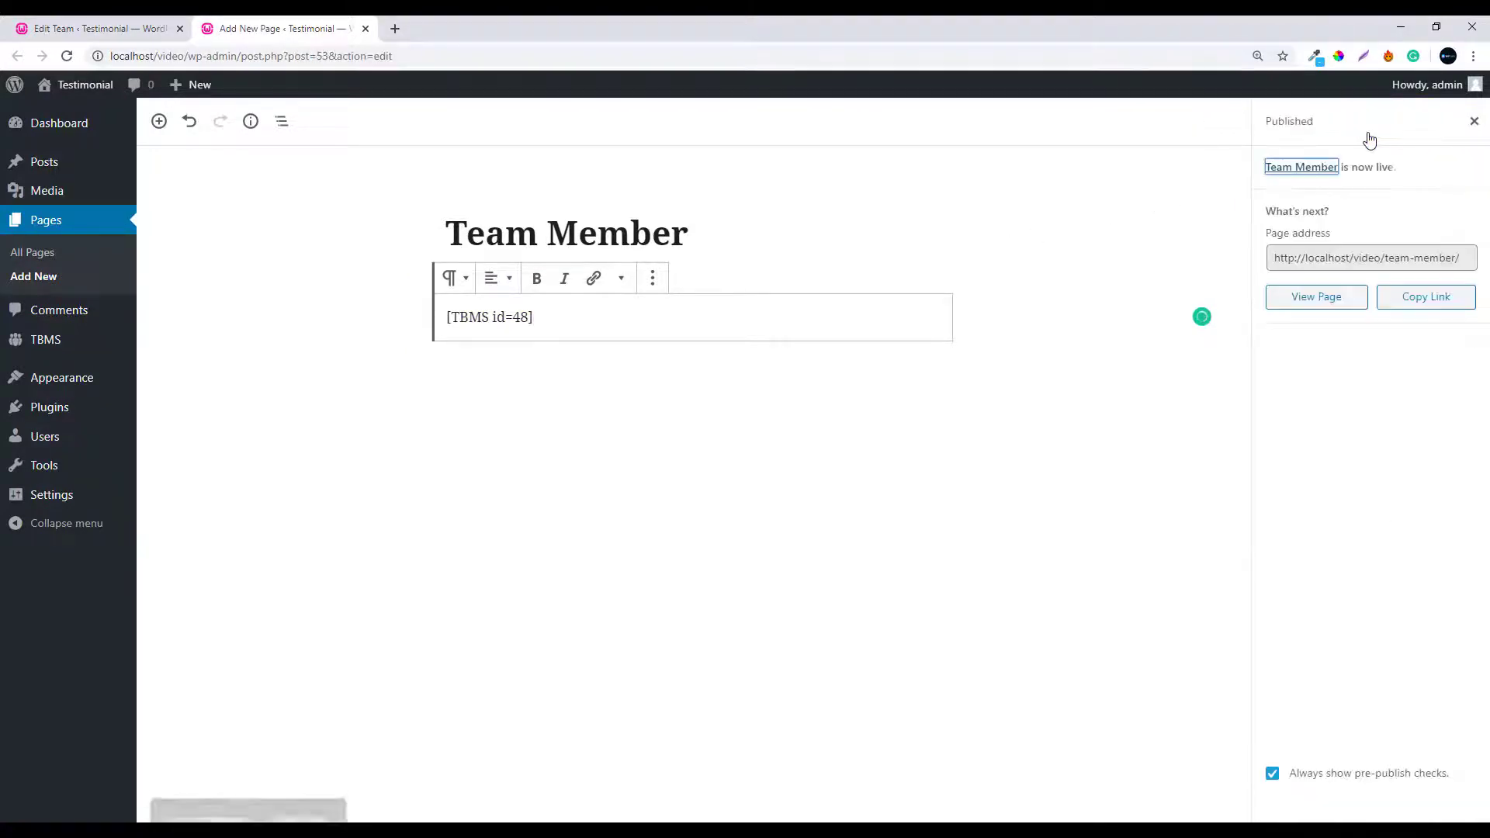
View the four member cards on the live Team Member page, then go back to Edit Team
{"action": "left_click", "coordinate": [1321, 172]}
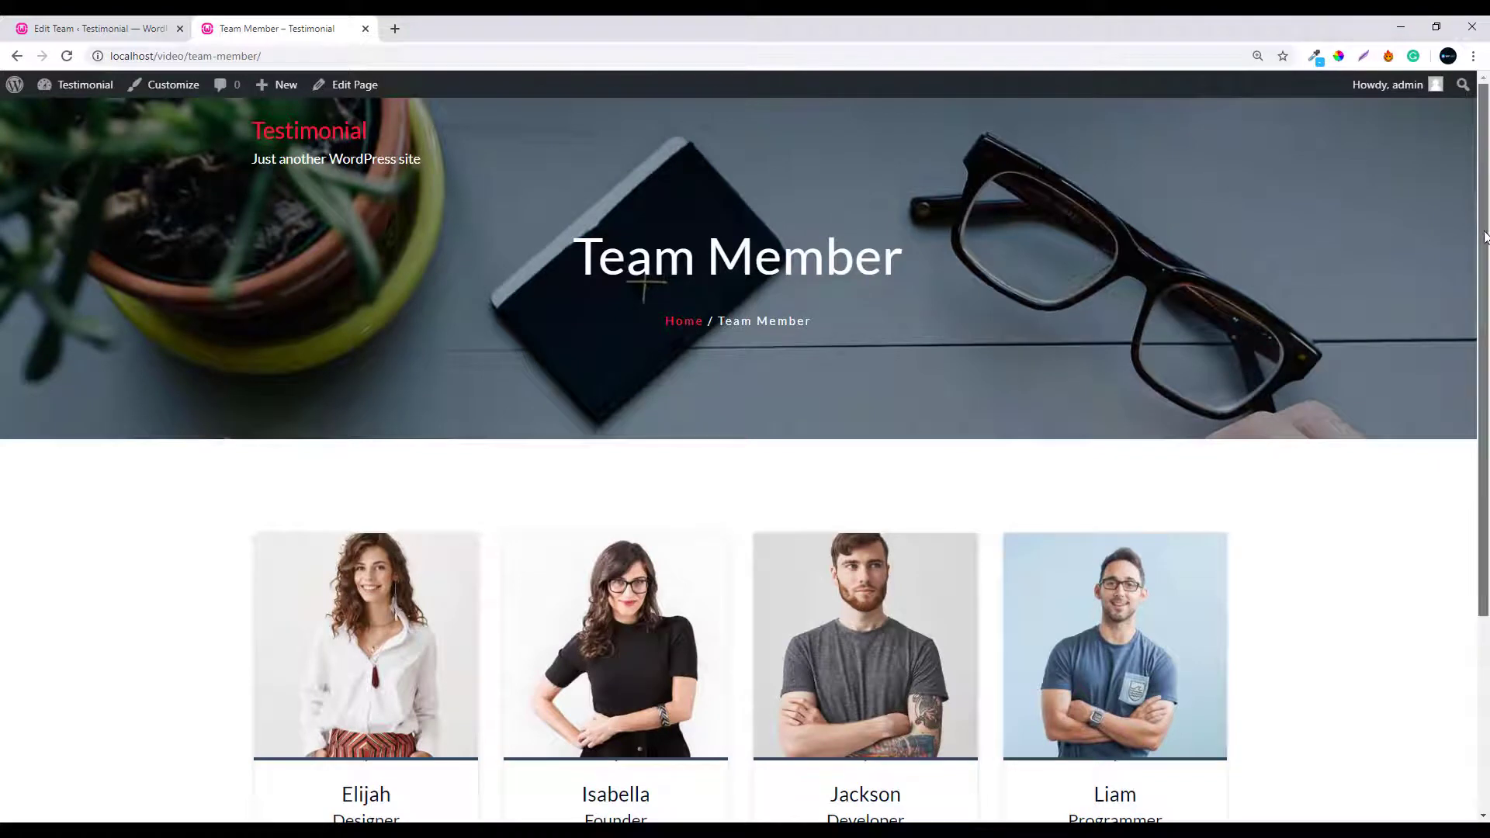
{"action": "left_click_drag", "start_coordinate": [1480, 226], "coordinate": [1485, 447]}
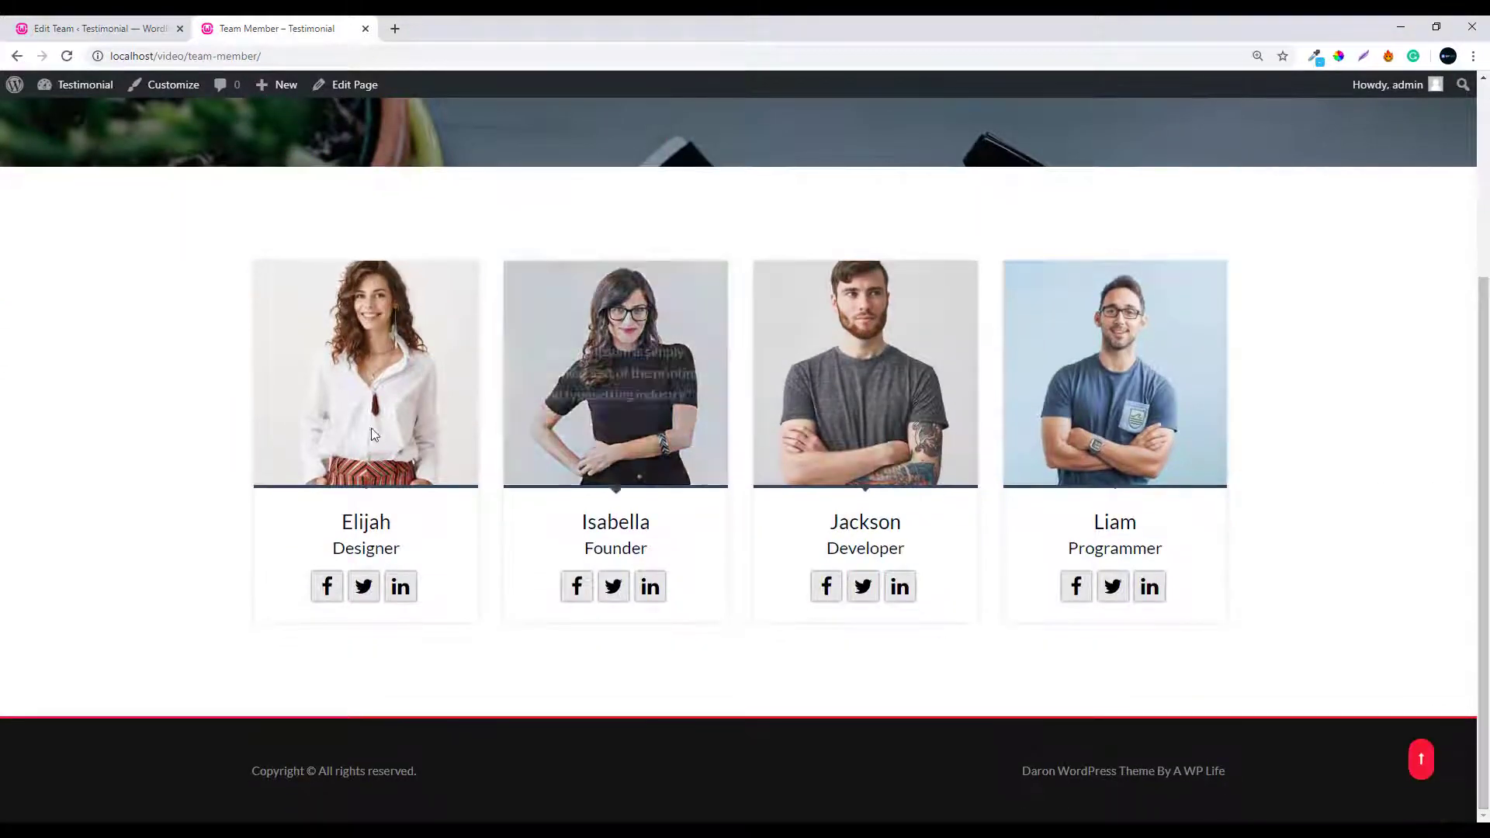
{"action": "mouse_move", "coordinate": [578, 408]}
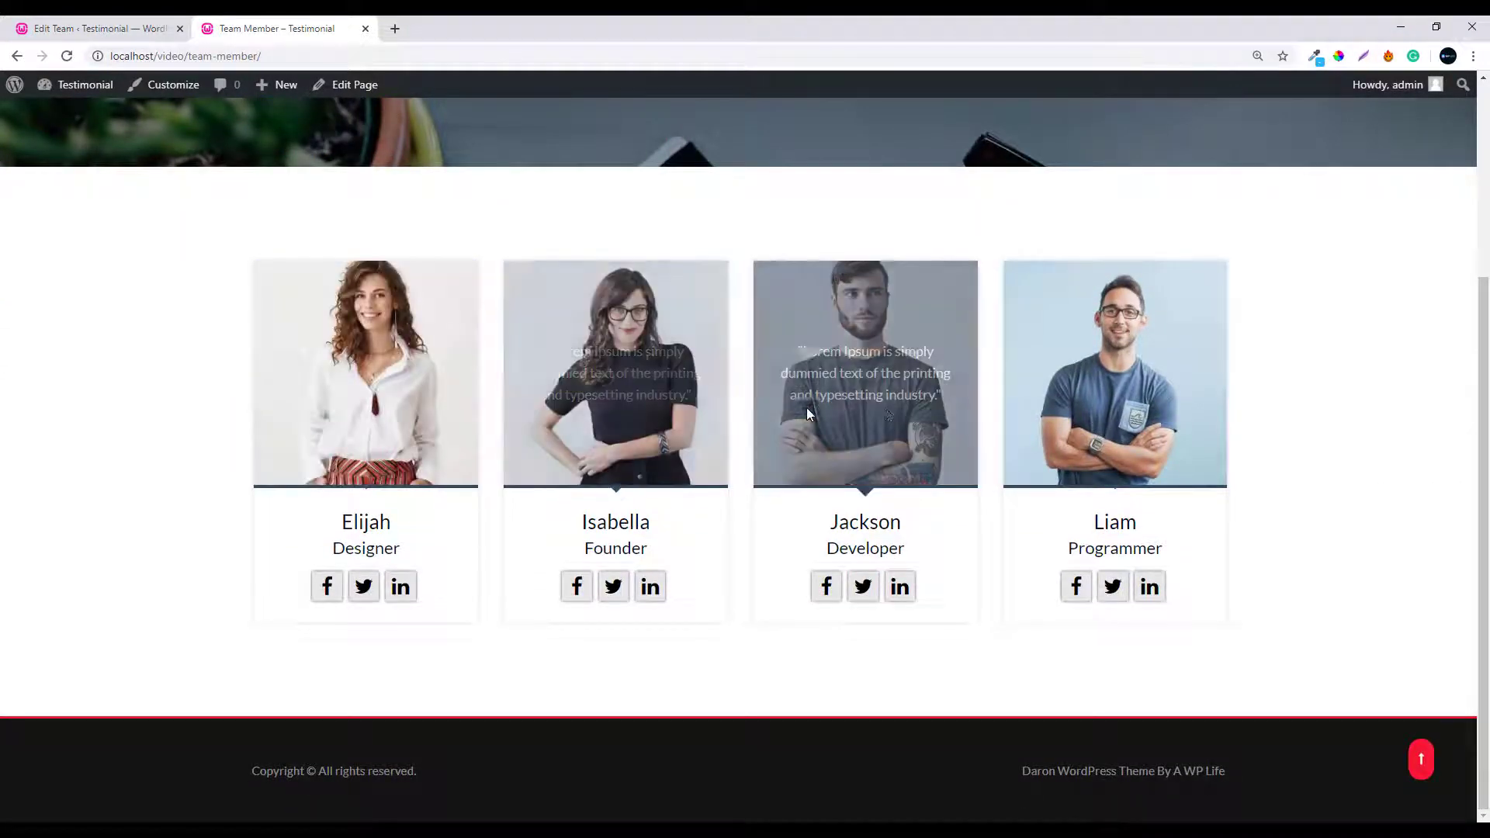
{"action": "mouse_move", "coordinate": [1049, 409]}
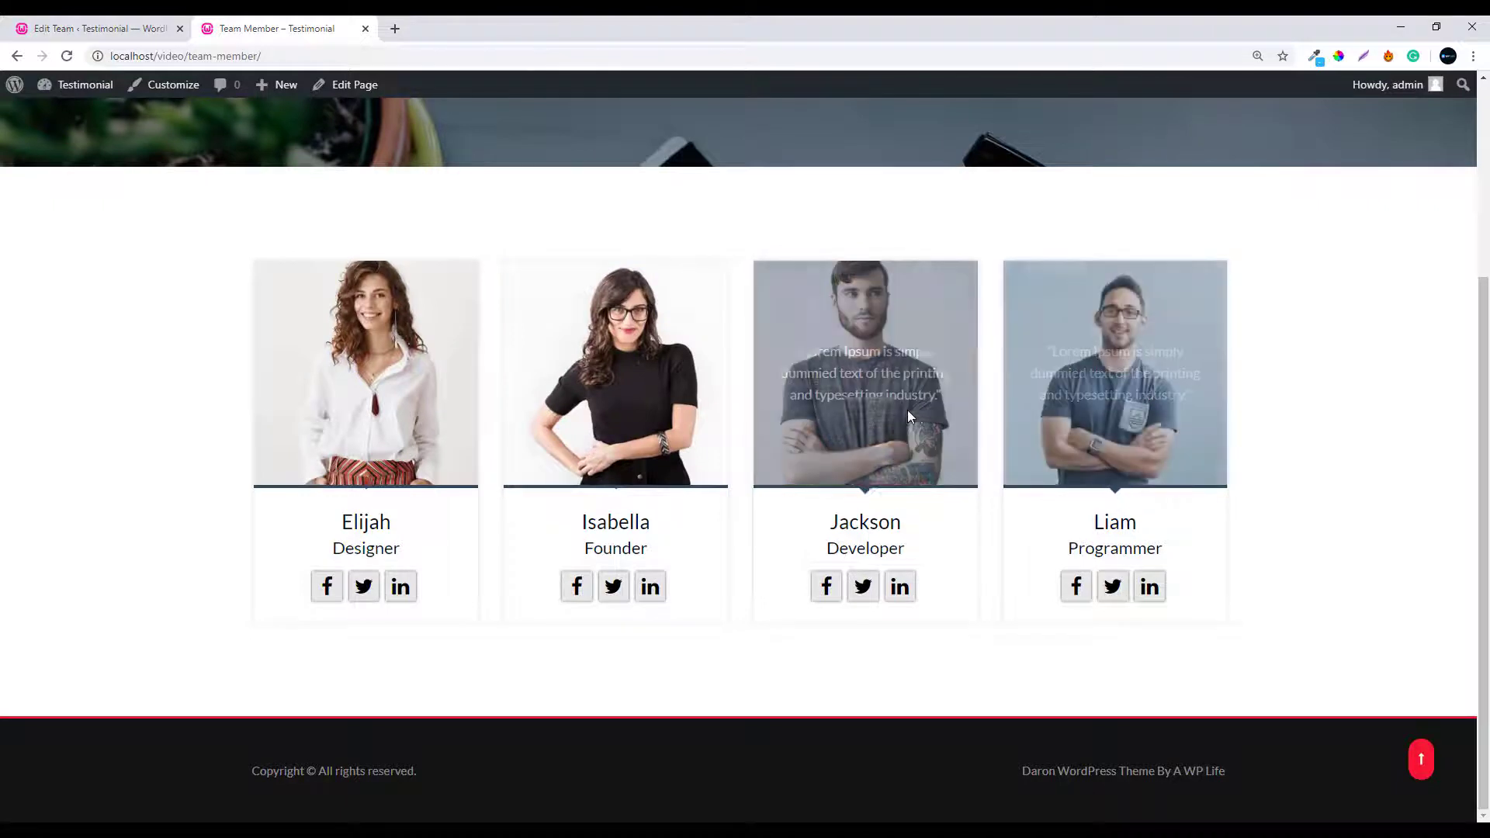
{"action": "mouse_move", "coordinate": [380, 412]}
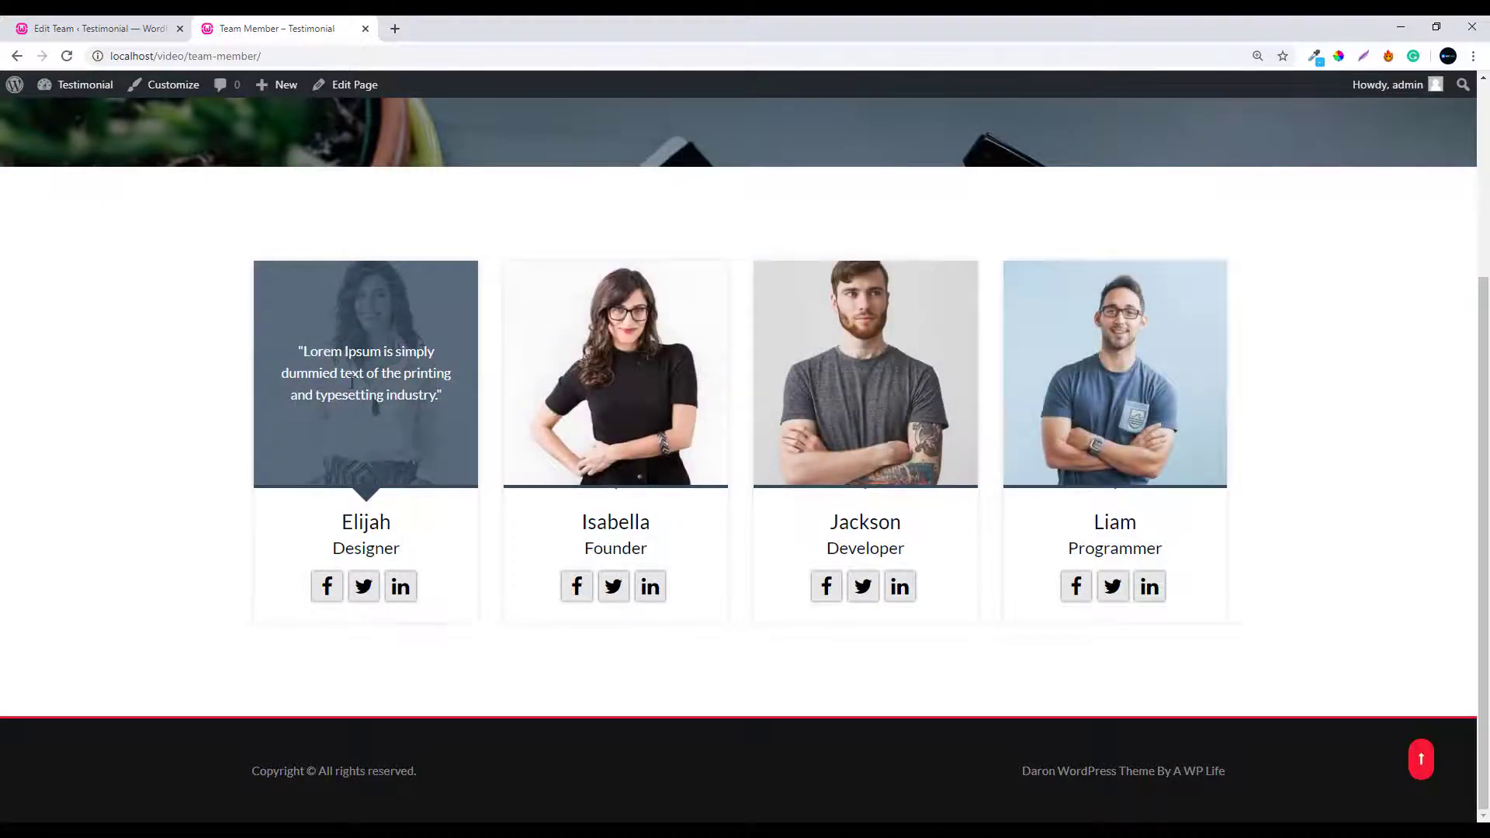
{"action": "left_click", "coordinate": [92, 28]}
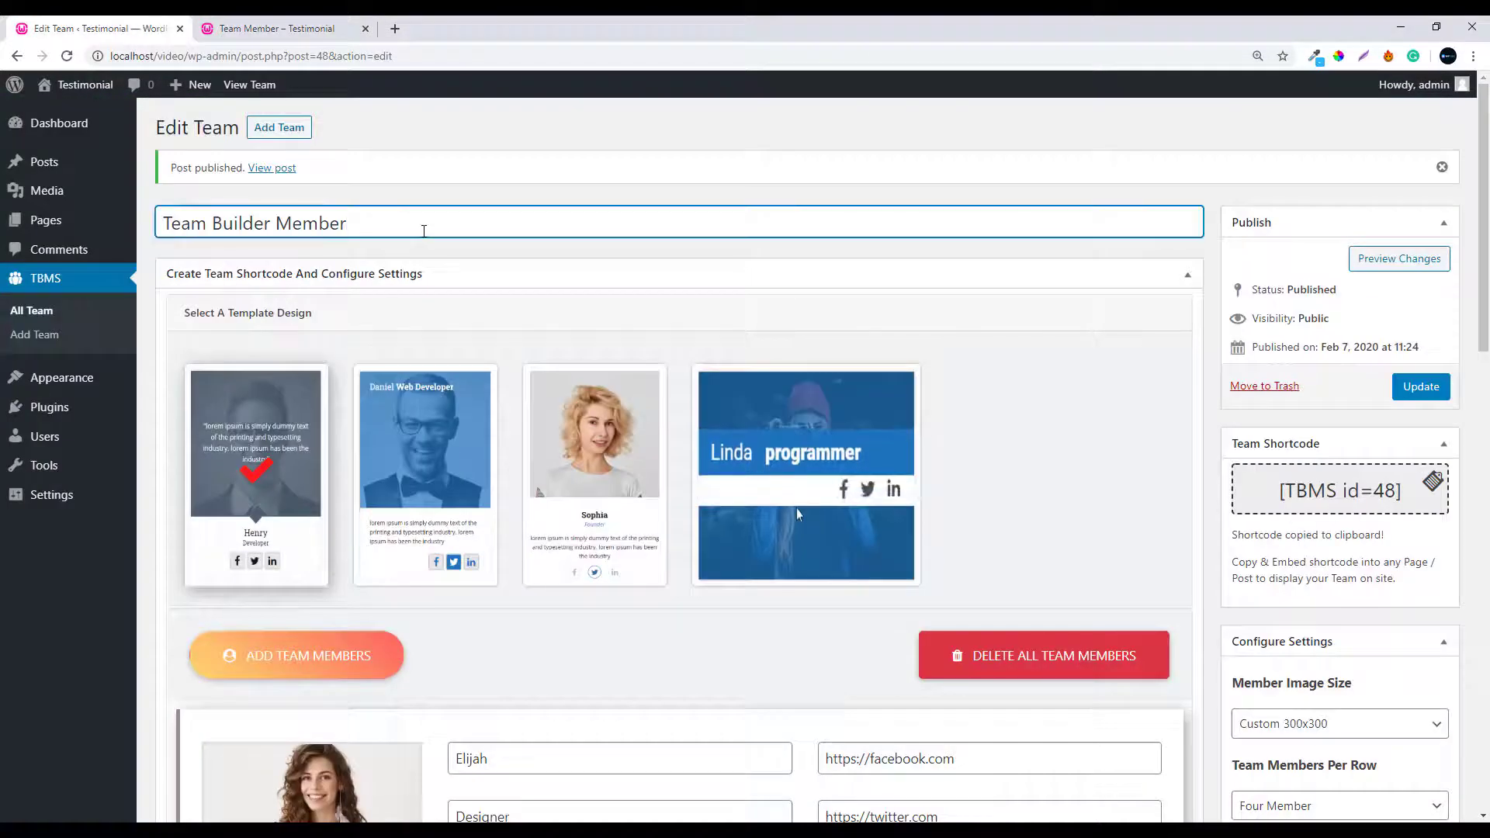
Select the second template design for the team and update it
{"action": "left_click", "coordinate": [427, 455]}
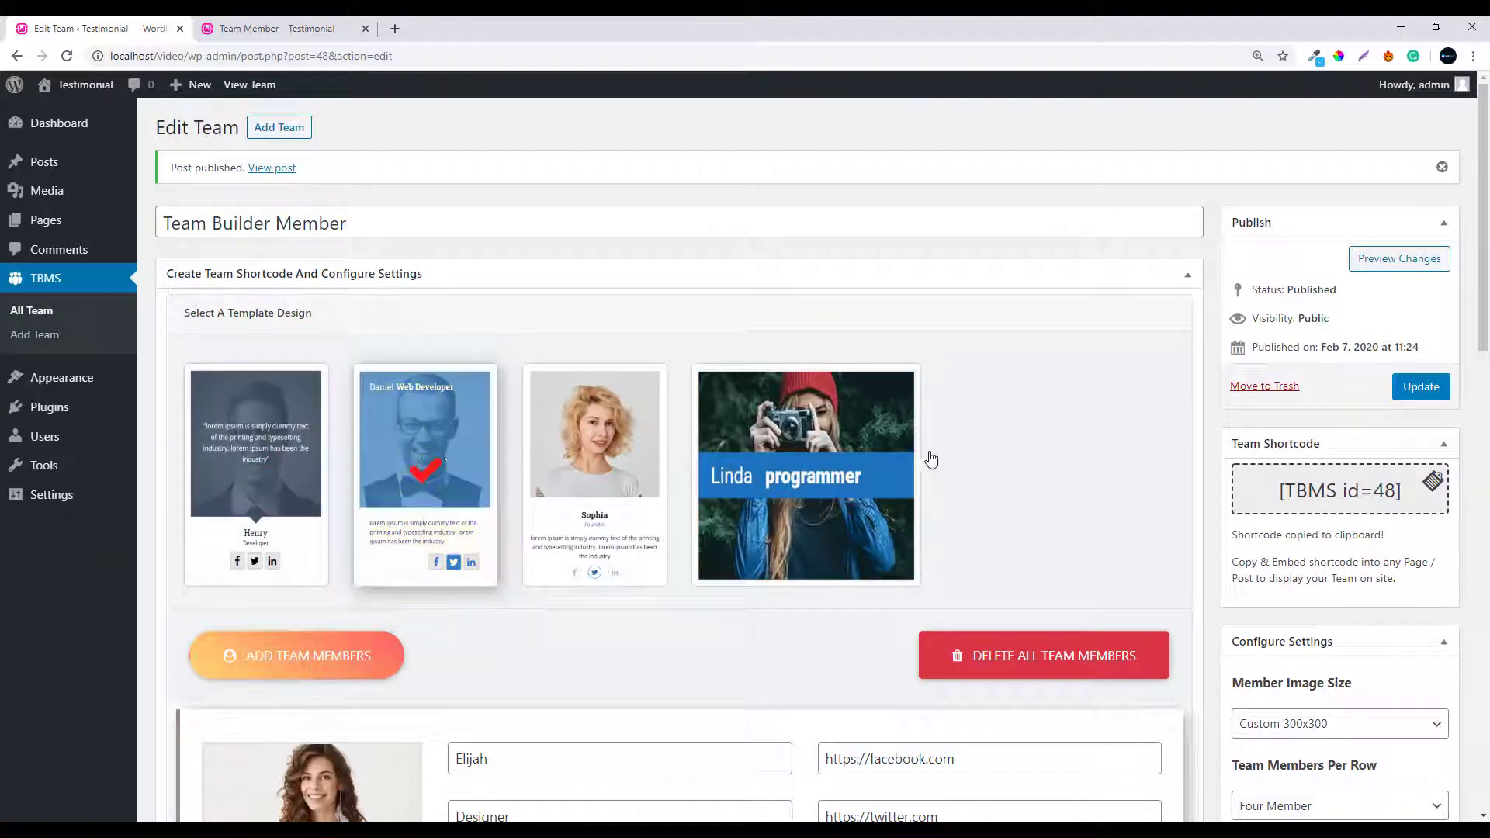
{"action": "left_click", "coordinate": [1406, 388]}
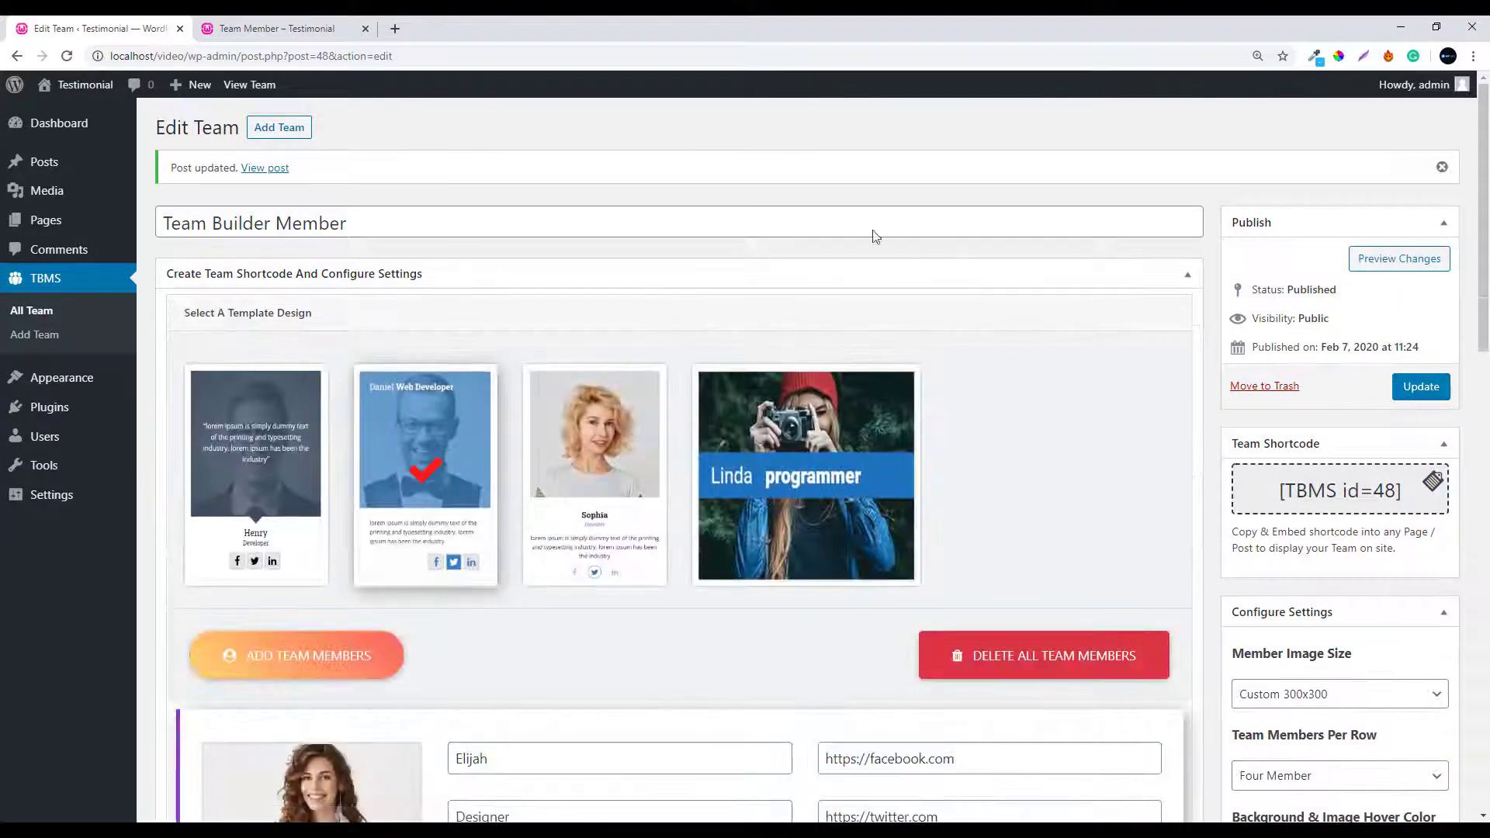
{"action": "left_click", "coordinate": [269, 28]}
Reload the live Team Member page to show the cards in the second template
{"action": "left_click", "coordinate": [292, 56]}
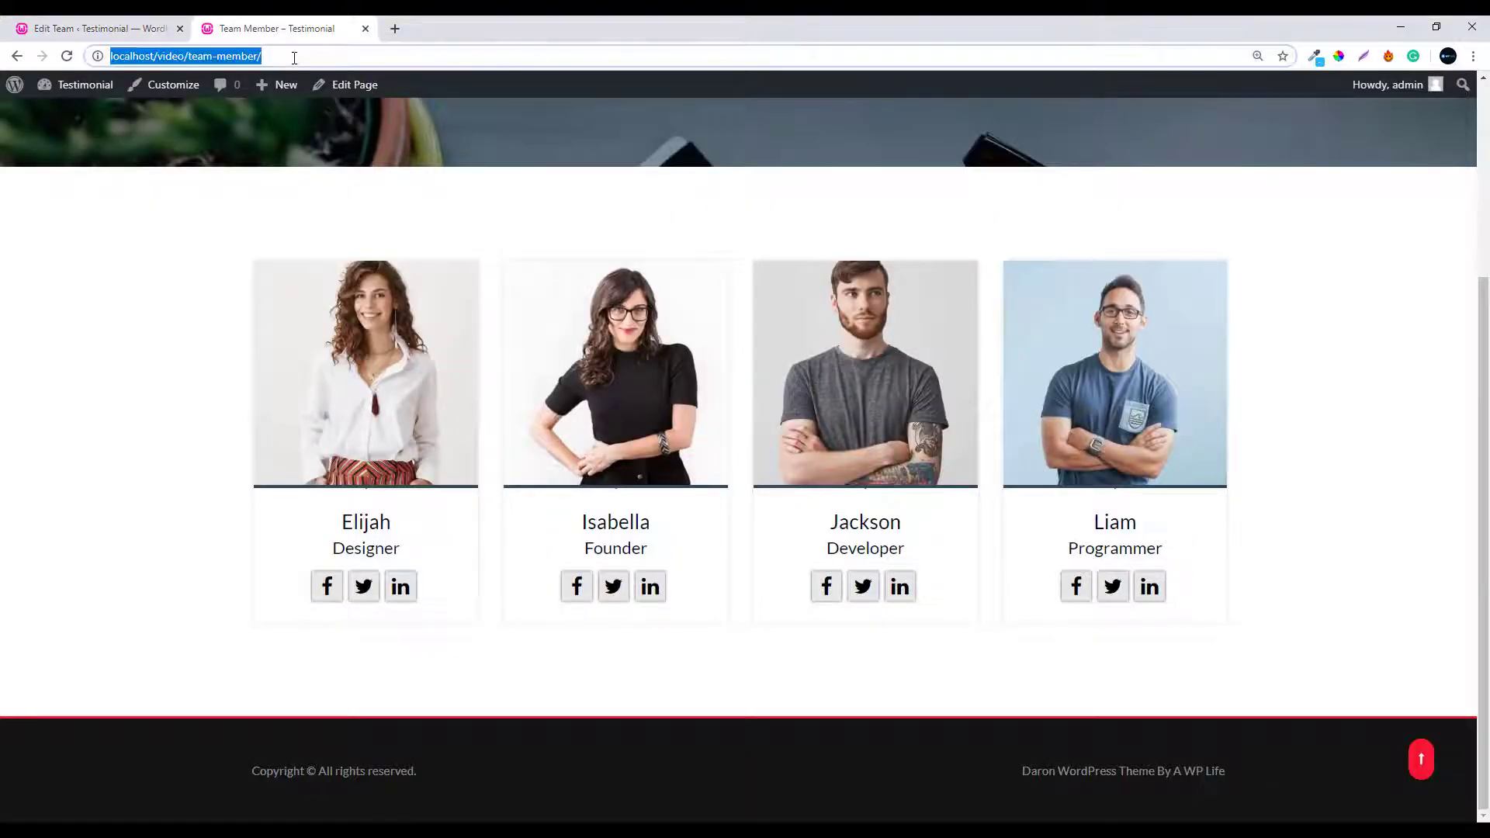
{"action": "key", "text": "Return"}
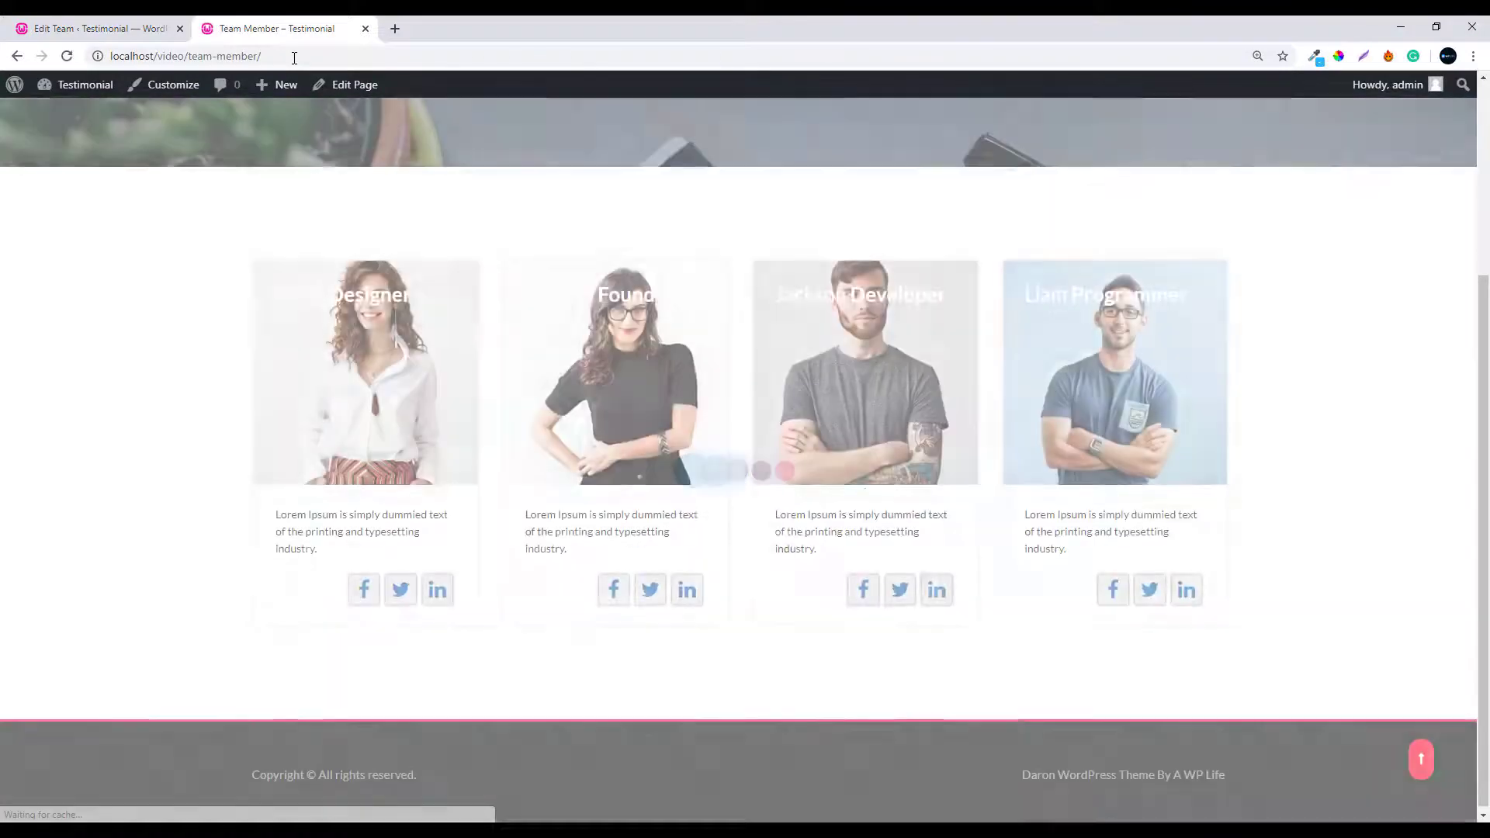